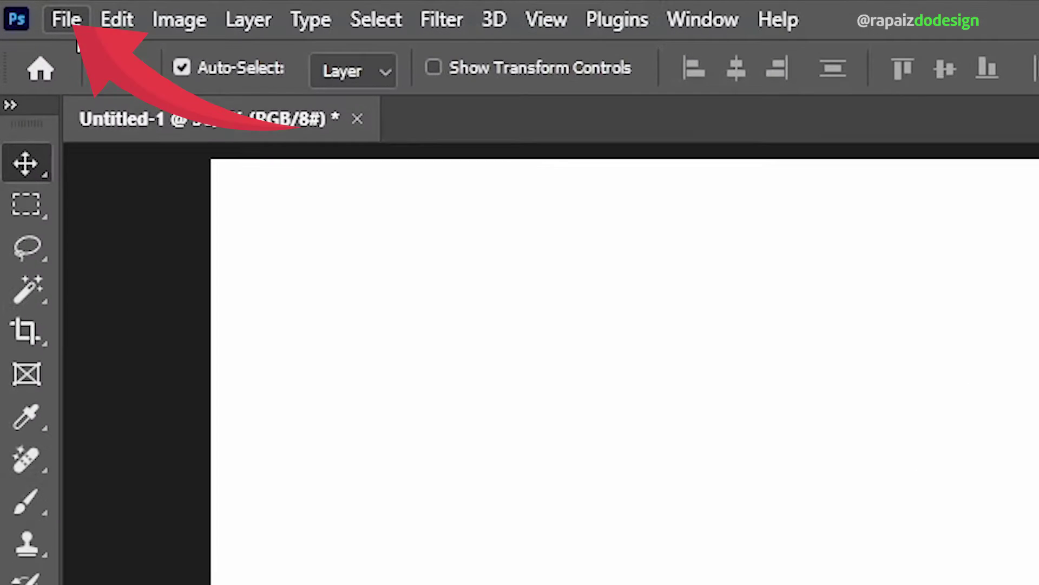
Step: Place the carros-3 image from the Imgs folder as an embedded object in the document
left_click(76, 25)
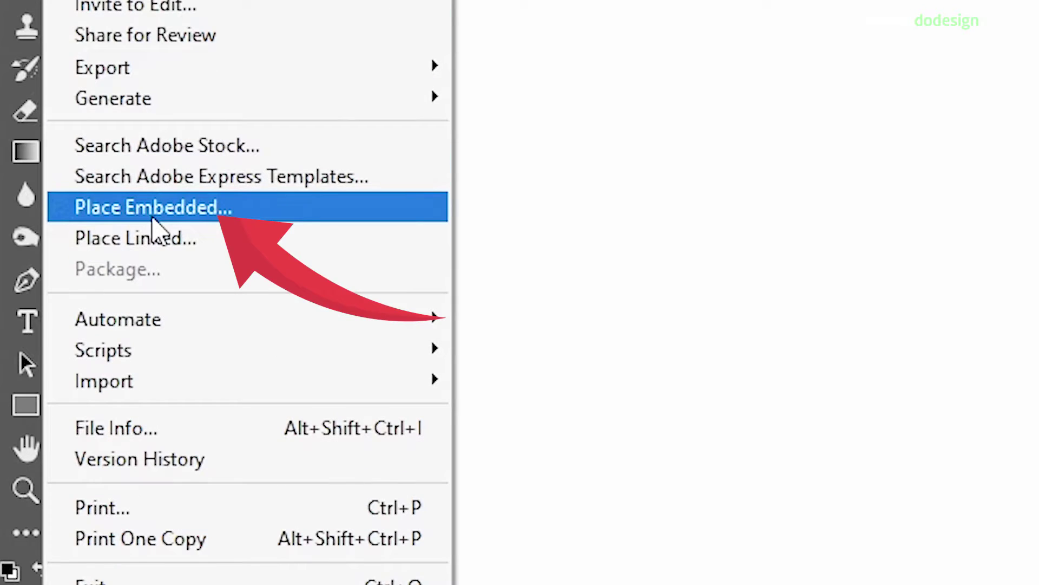
left_click(152, 217)
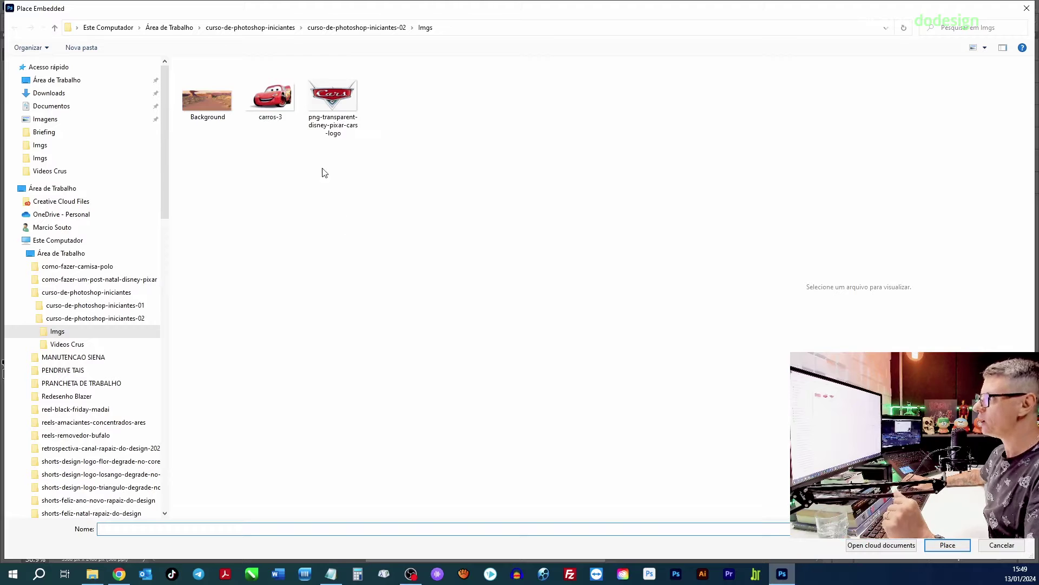
left_click(278, 102)
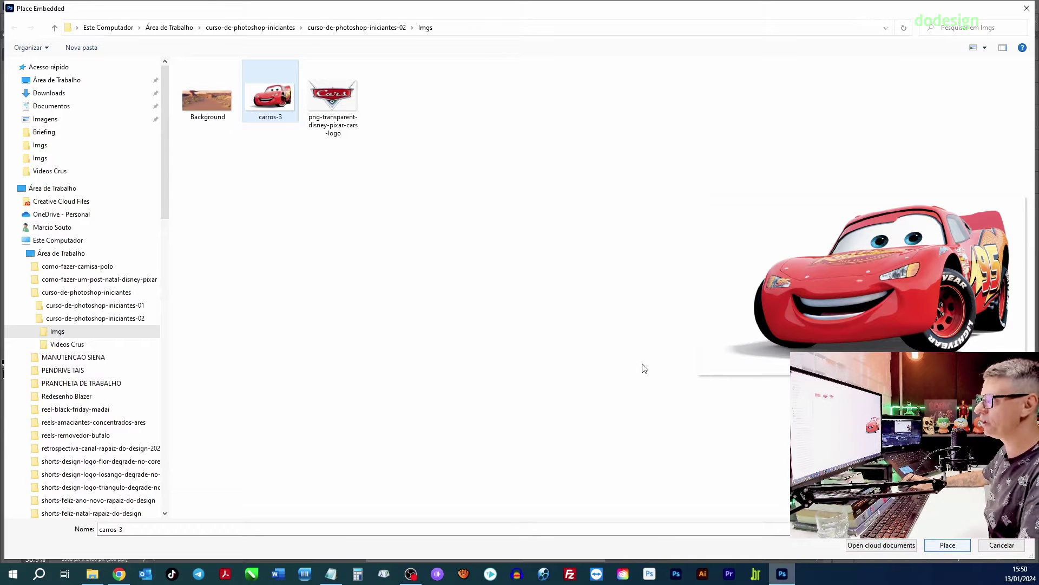
double_click(271, 102)
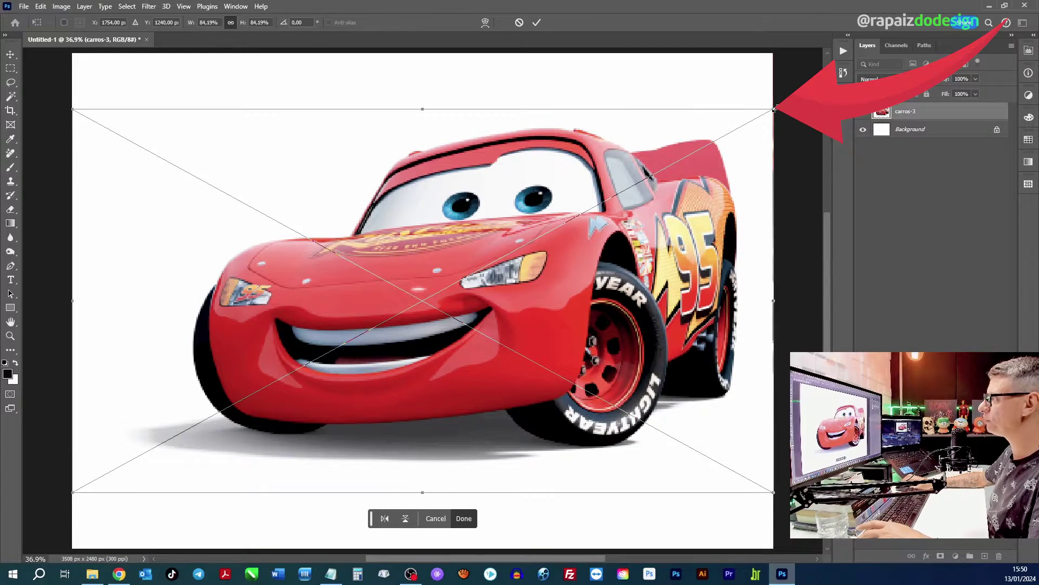
Step: Scale the placed car proportionally to about 48%, move it near the middle of the canvas and commit the placement
left_click_drag(775, 109, 576, 253)
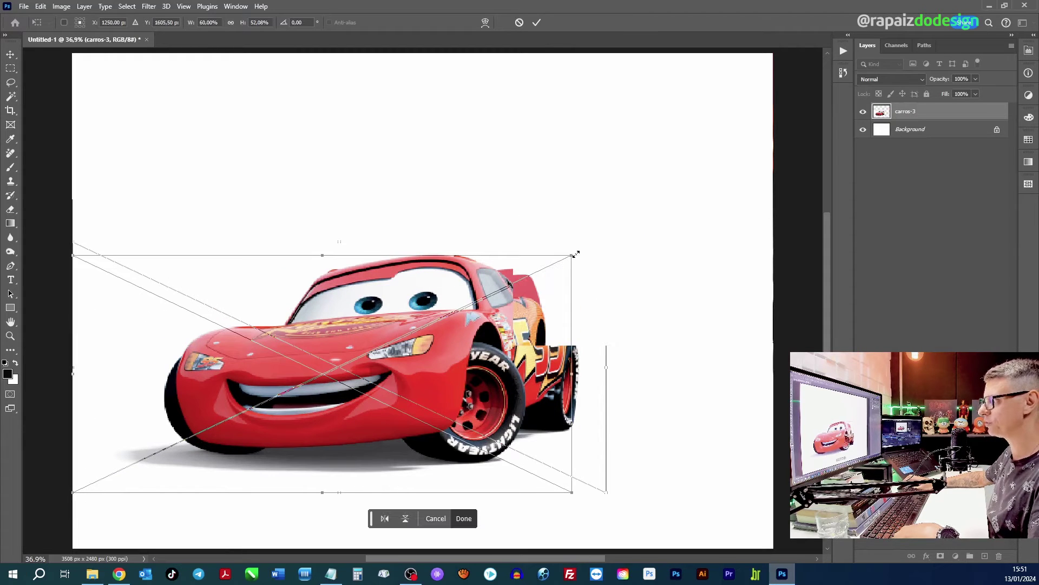
key("ctrl+z")
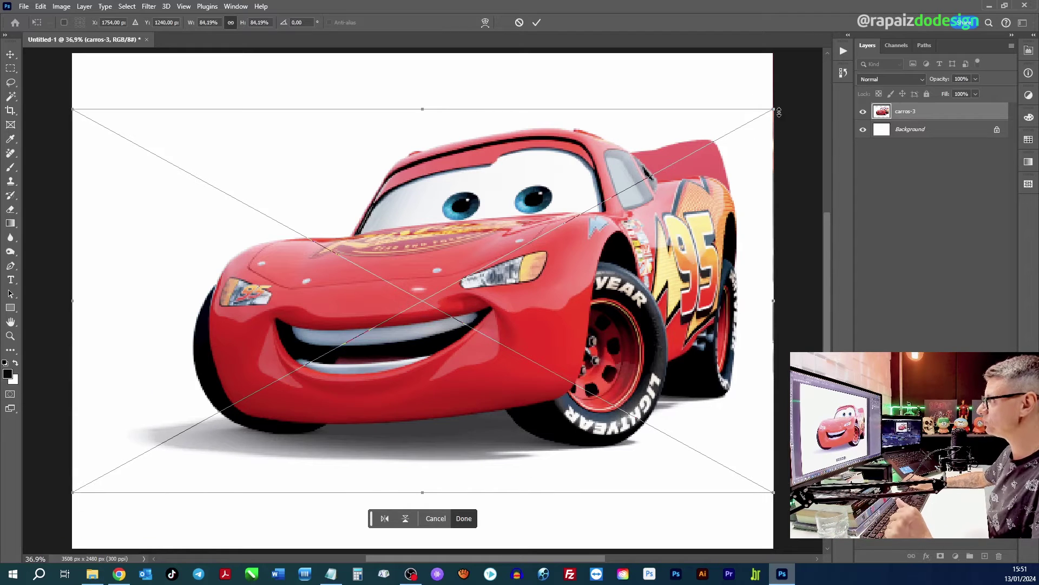
left_click_drag(771, 112, 485, 305)
left_click_drag(266, 391, 401, 335)
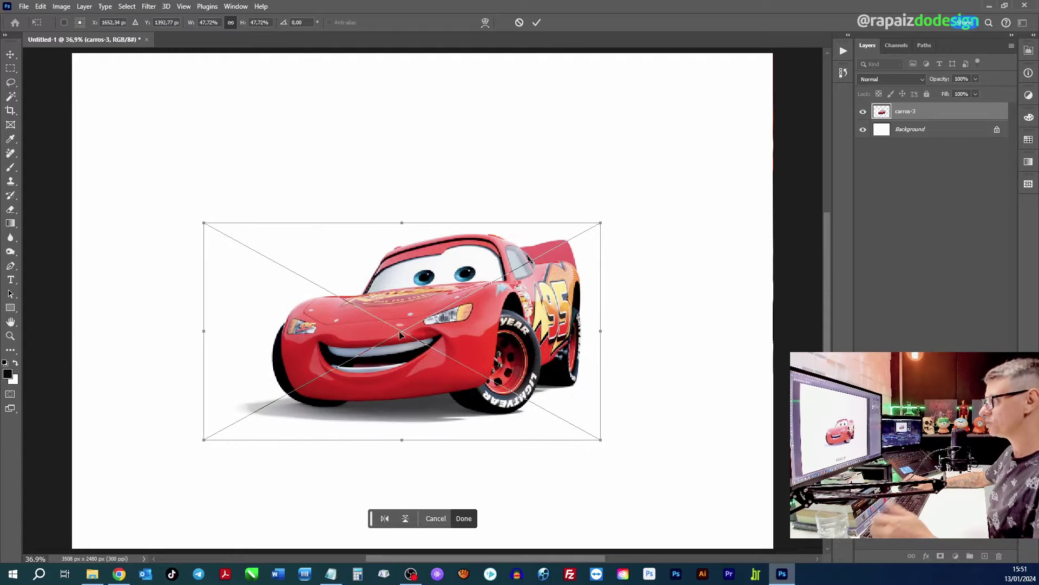
key("Return")
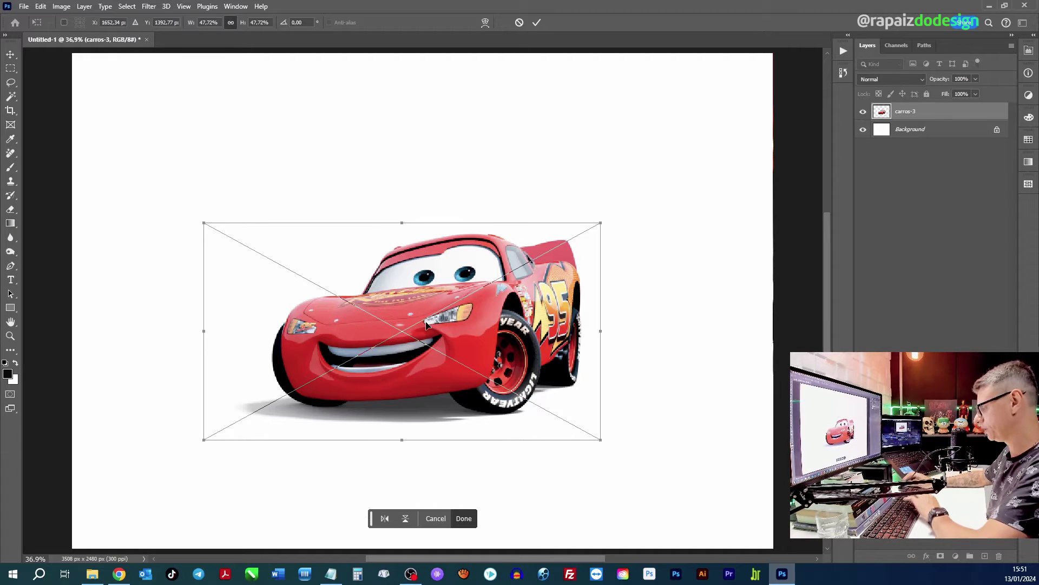
key("Return")
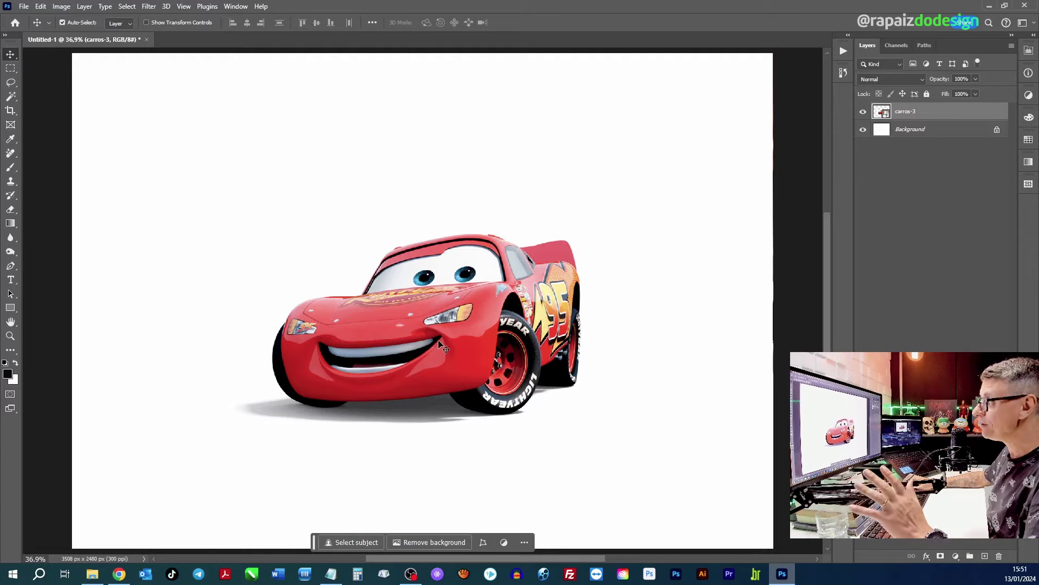
Step: Reposition the car slightly on the canvas with the Move tool and check which tools share its group
left_click_drag(405, 308, 430, 310)
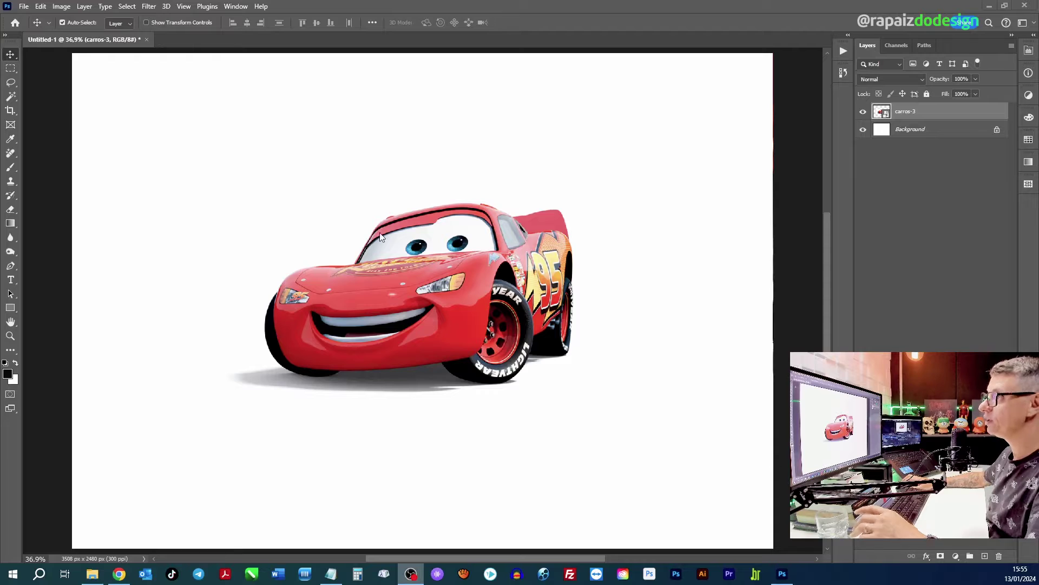
left_click(405, 279)
mouse_move(404, 278)
left_mouse_down()
mouse_move(420, 296)
mouse_move(398, 296)
mouse_move(467, 281)
mouse_move(401, 253)
mouse_move(427, 293)
mouse_move(423, 270)
left_mouse_up()
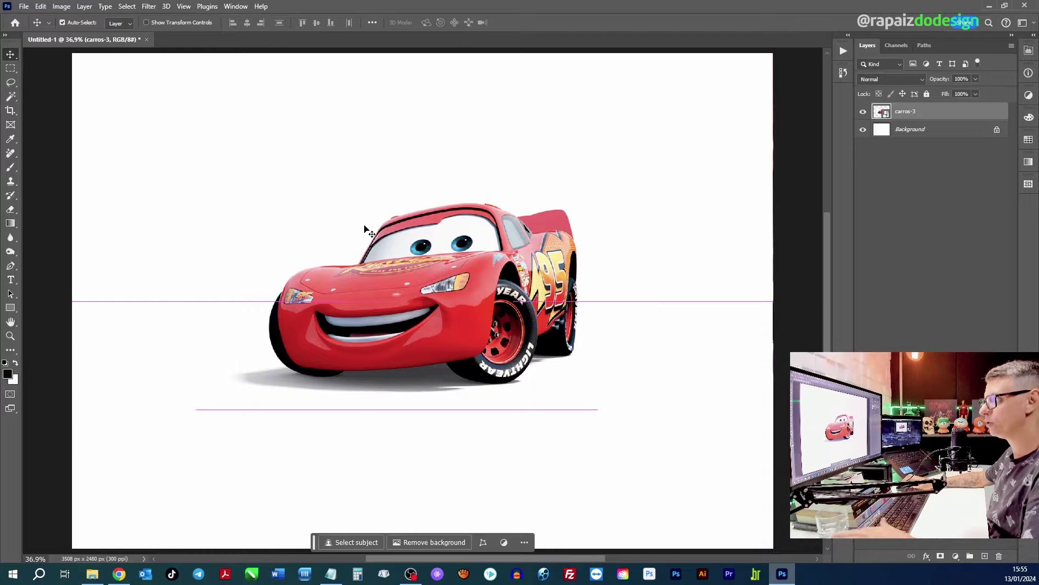
key("v")
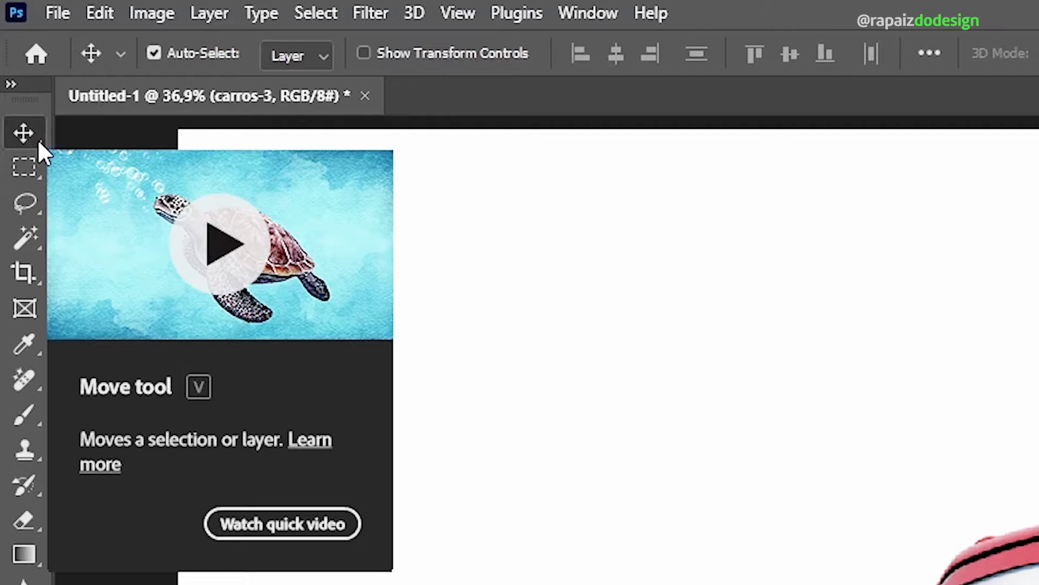
right_click(37, 139)
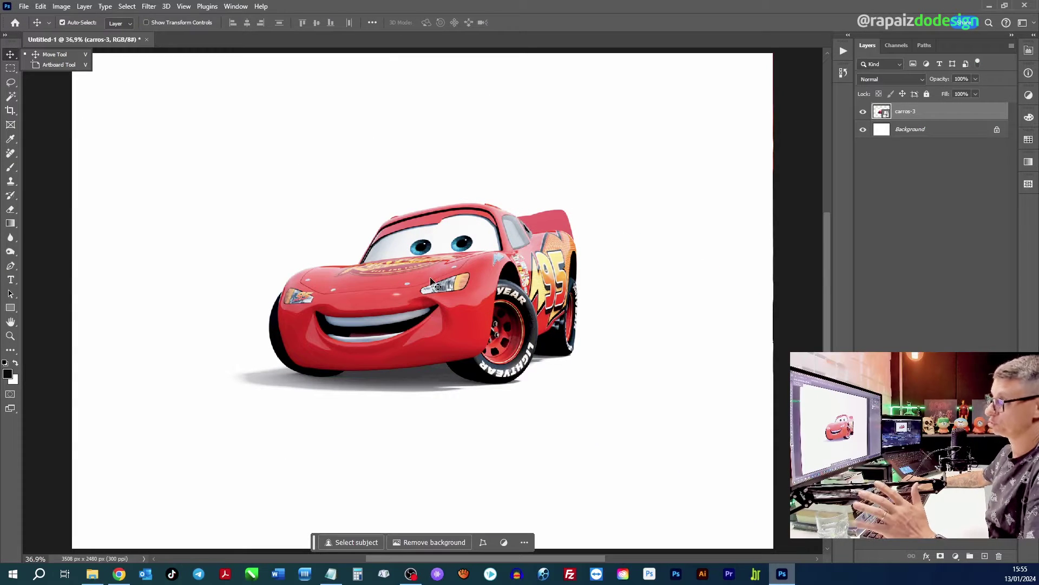
left_click(430, 280)
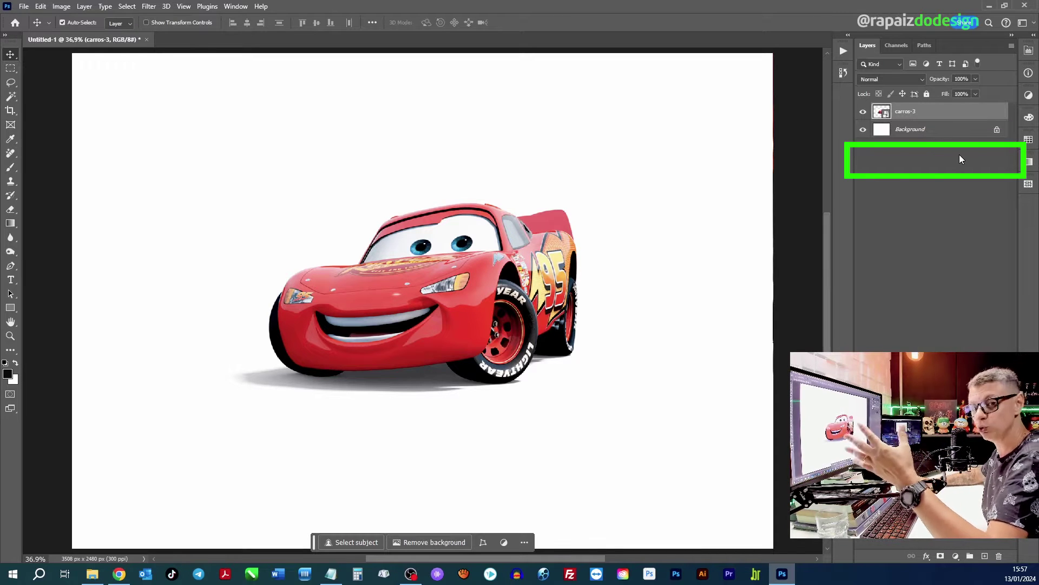
Step: Select the carros-3 layer instead of the Background layer and move the car higher on the canvas
left_click(938, 130)
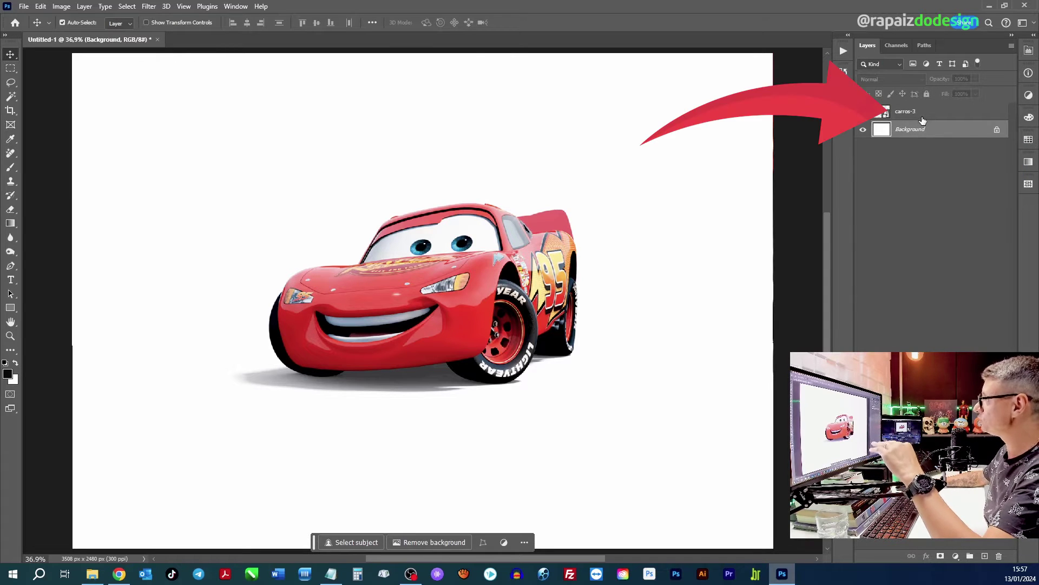
left_click(923, 116)
left_click_drag(433, 297, 420, 267)
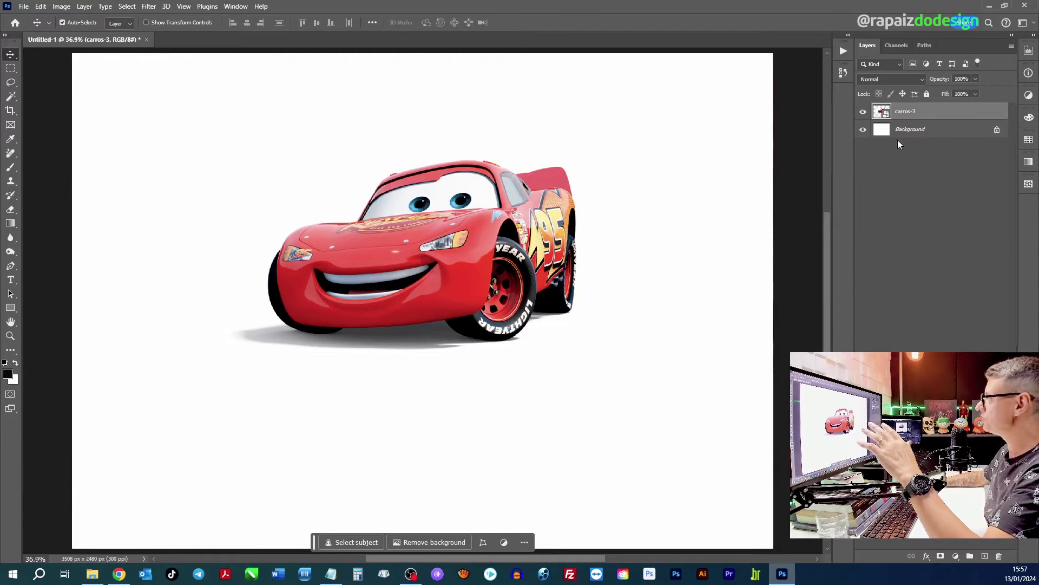
Step: Convert the locked Background layer into a regular layer named Fundo Branco
left_click(927, 134)
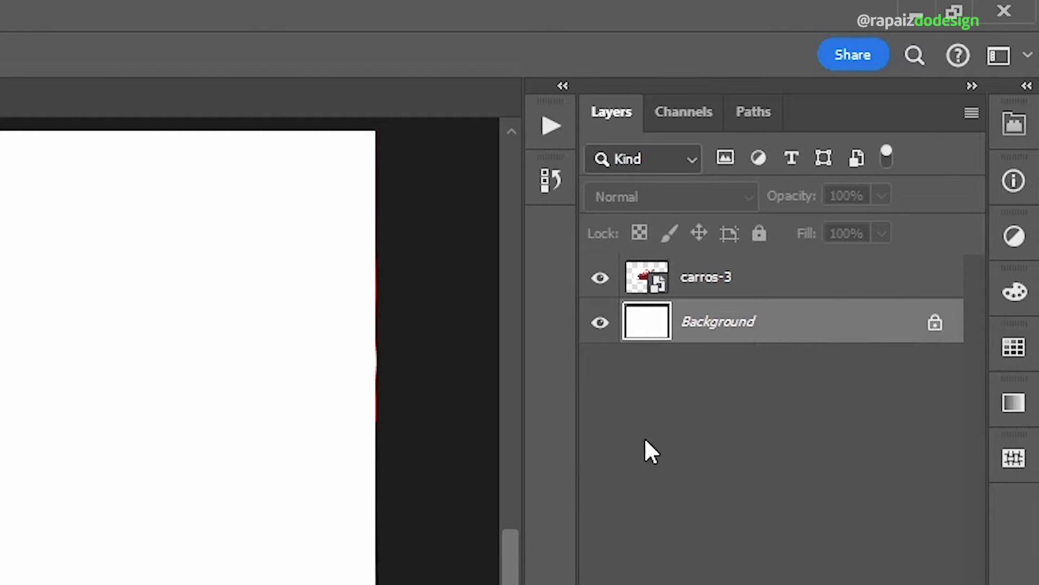
double_click(796, 342)
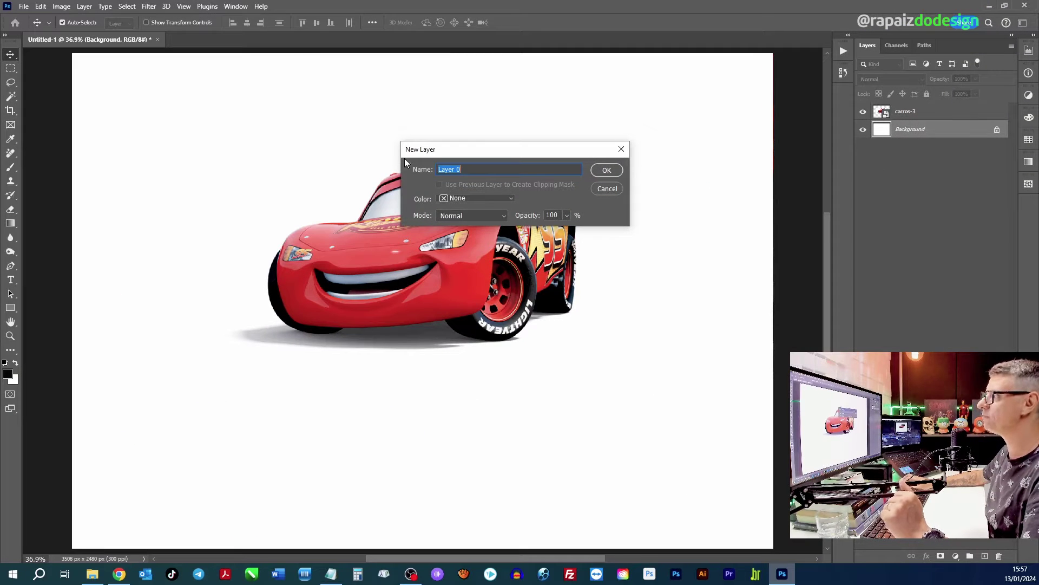
left_click_drag(491, 153, 407, 164)
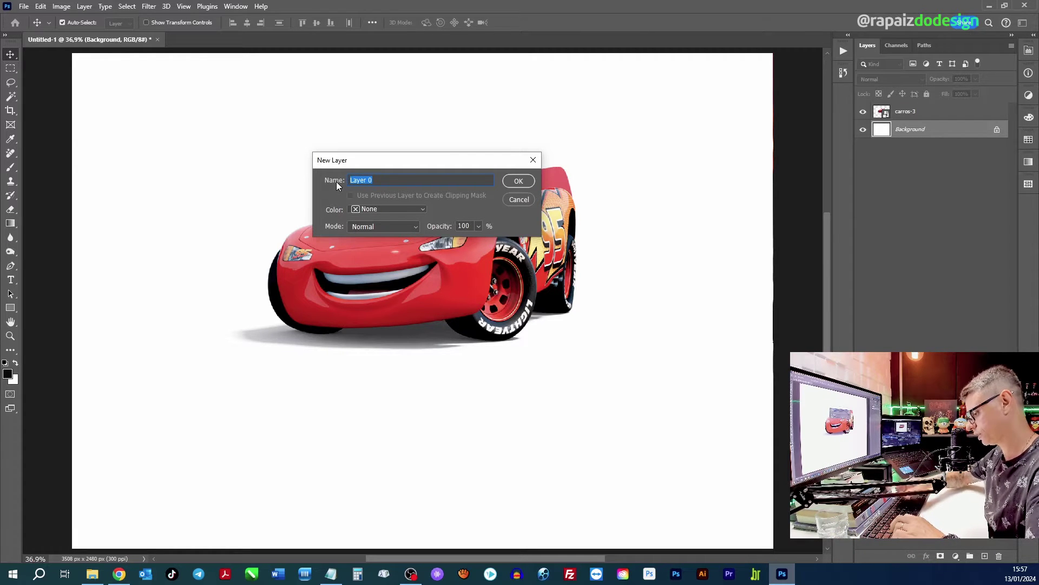
type("Fundo Branco")
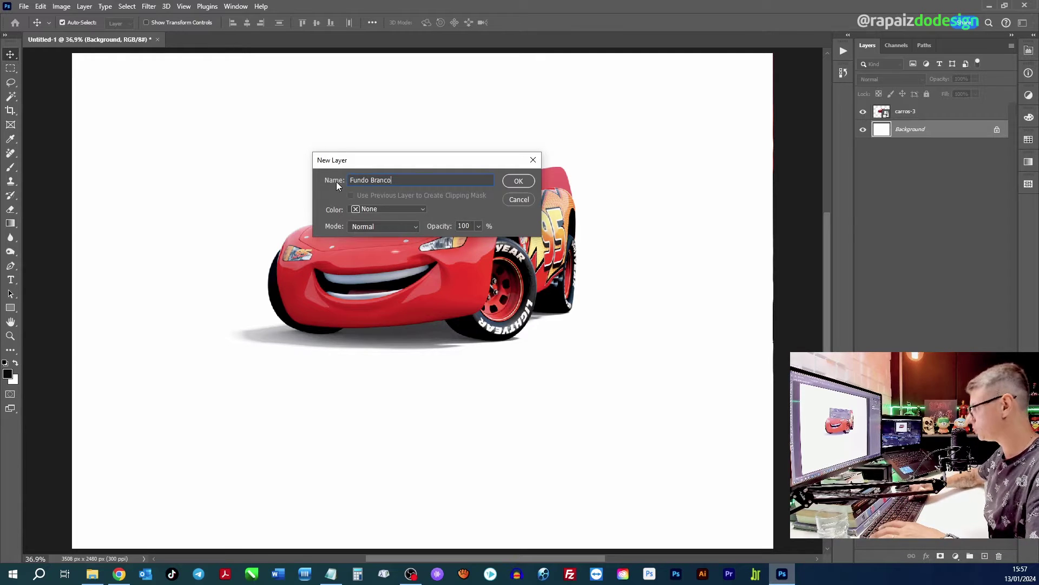
key("Return")
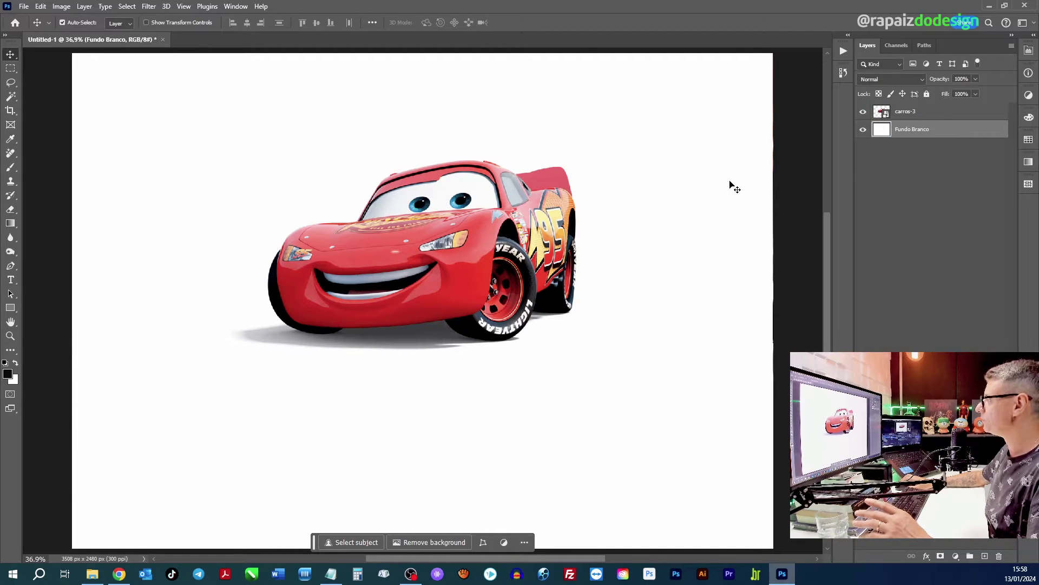
Step: Nudge the Fundo Branco layer and return it to its place, and move the car lower on the canvas
mouse_move(710, 197)
left_mouse_down()
mouse_move(648, 184)
mouse_move(553, 259)
mouse_move(536, 303)
mouse_move(557, 352)
mouse_move(583, 357)
mouse_move(650, 332)
mouse_move(676, 353)
mouse_move(687, 342)
mouse_move(691, 233)
mouse_move(717, 209)
left_mouse_up()
left_click_drag(713, 204, 708, 196)
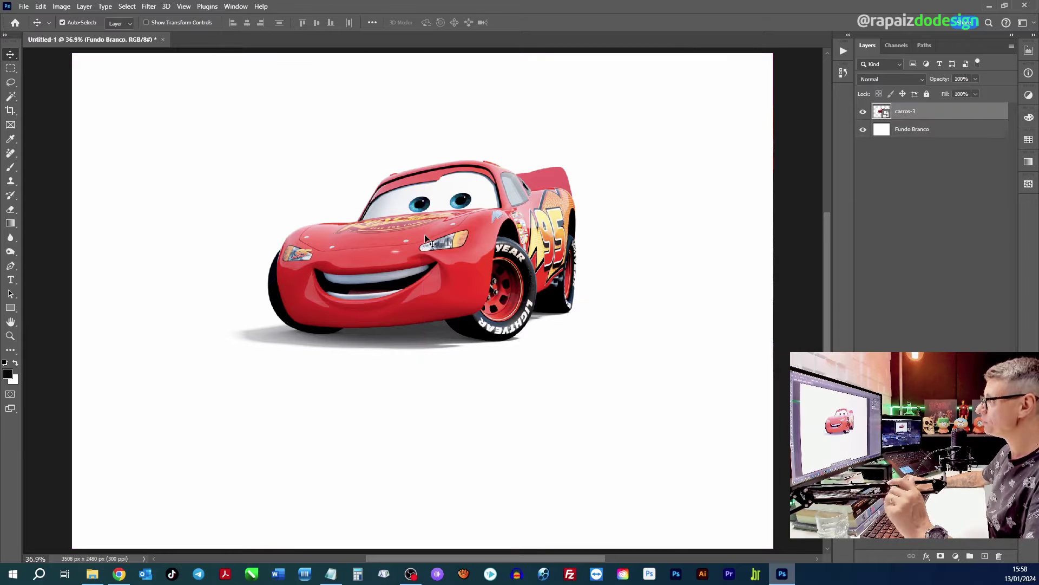
left_click_drag(453, 257, 468, 294)
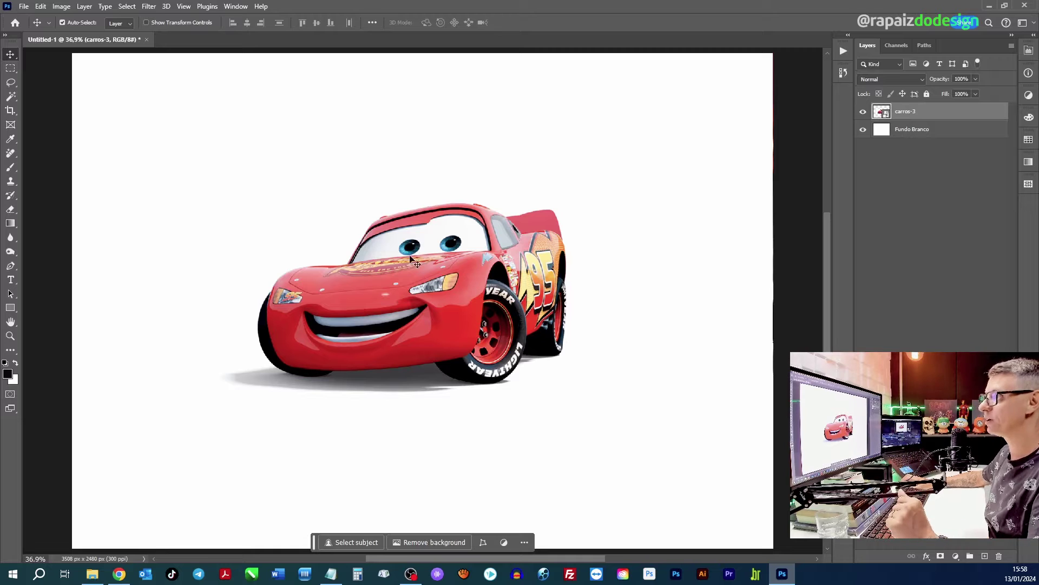
Step: Place the desert Background image from the Imgs folder as an embedded object
left_click(22, 7)
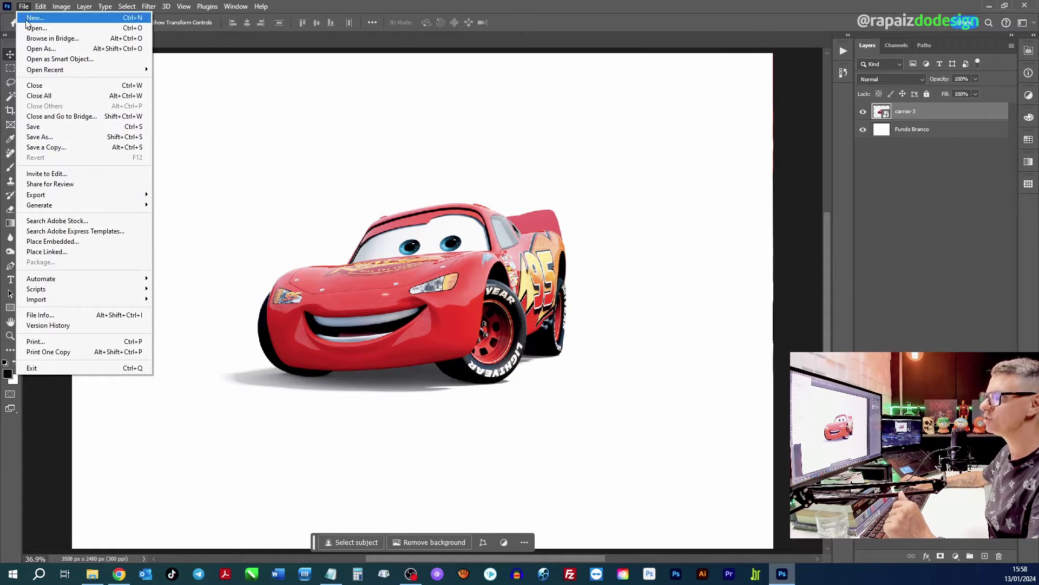
left_click(66, 242)
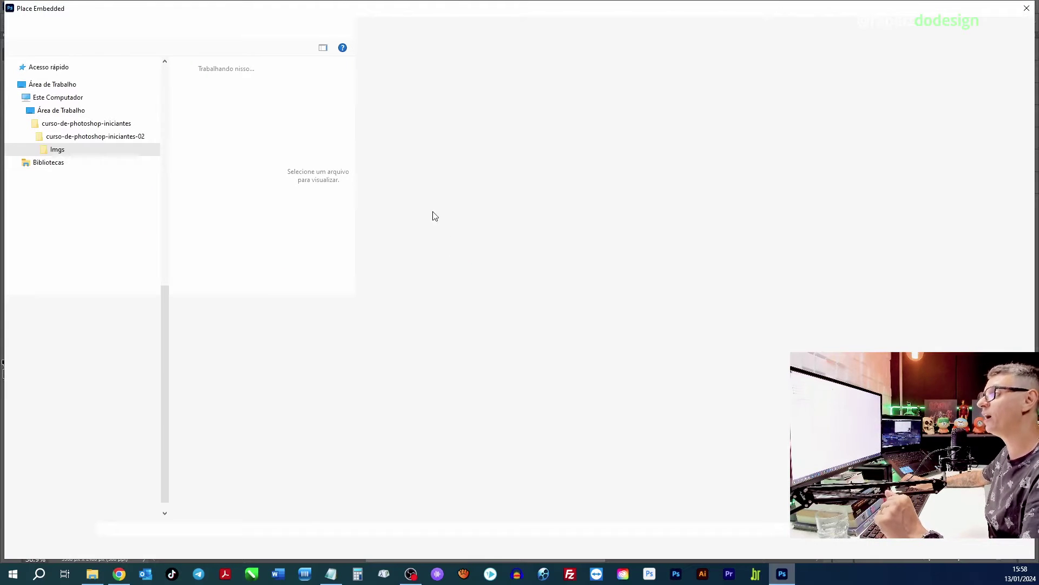
left_click(200, 103)
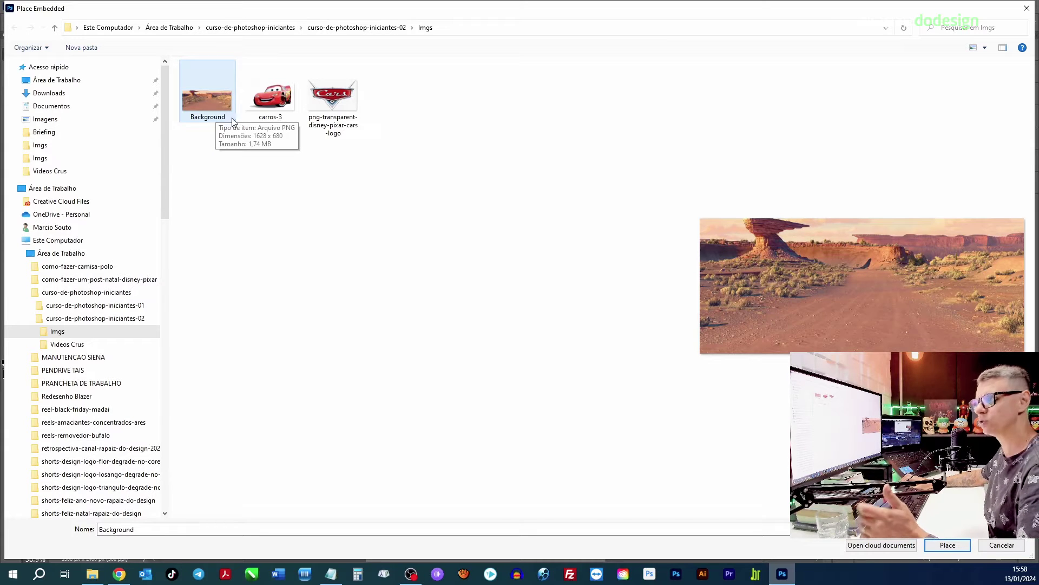
double_click(219, 105)
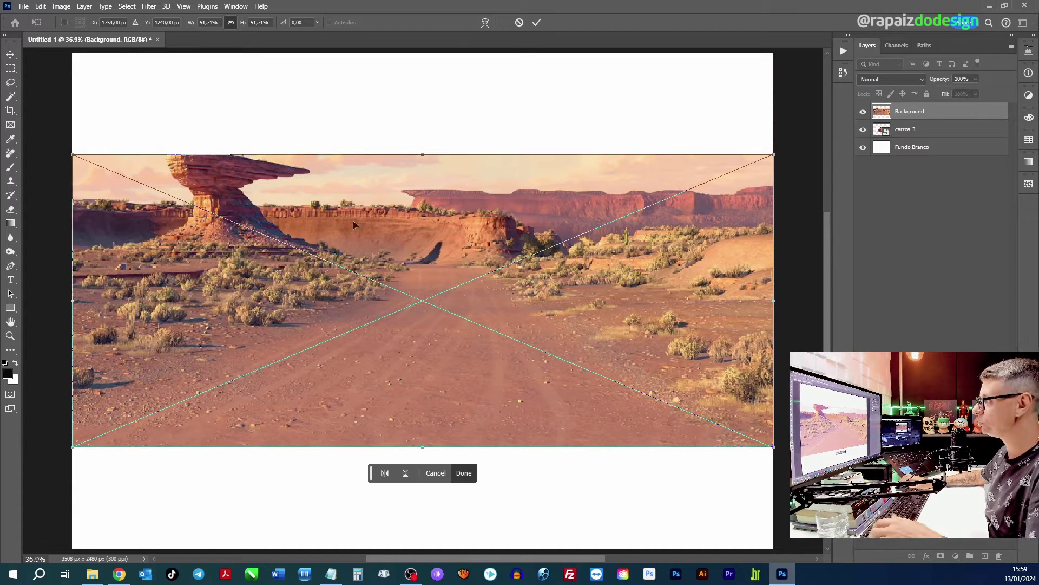
Step: Enlarge the placed desert image proportionally to about 87.8% and centre it horizontally so it covers the whole canvas
left_click_drag(72, 157, 23, 126)
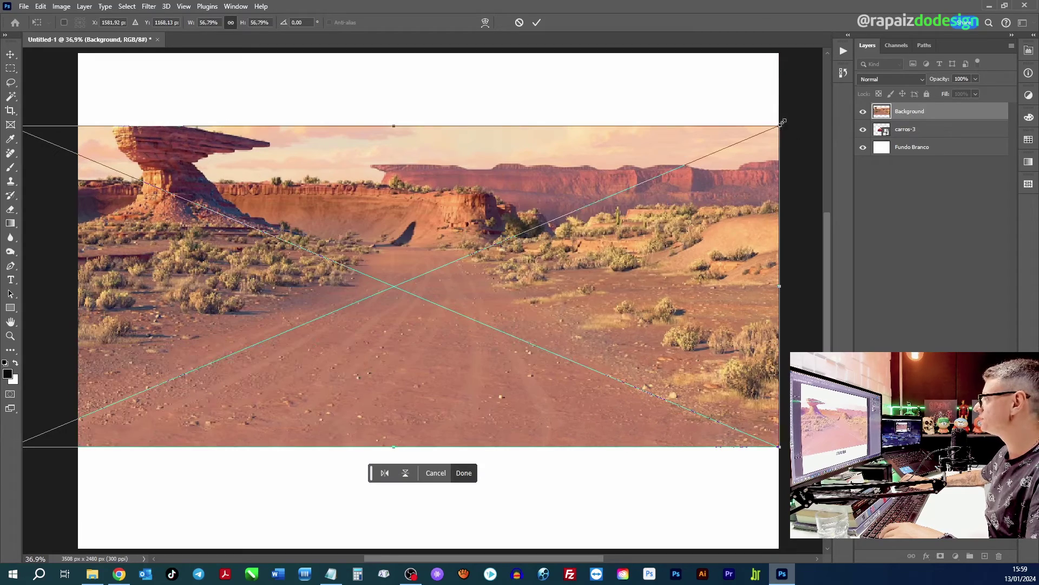
left_click_drag(776, 129, 815, 100)
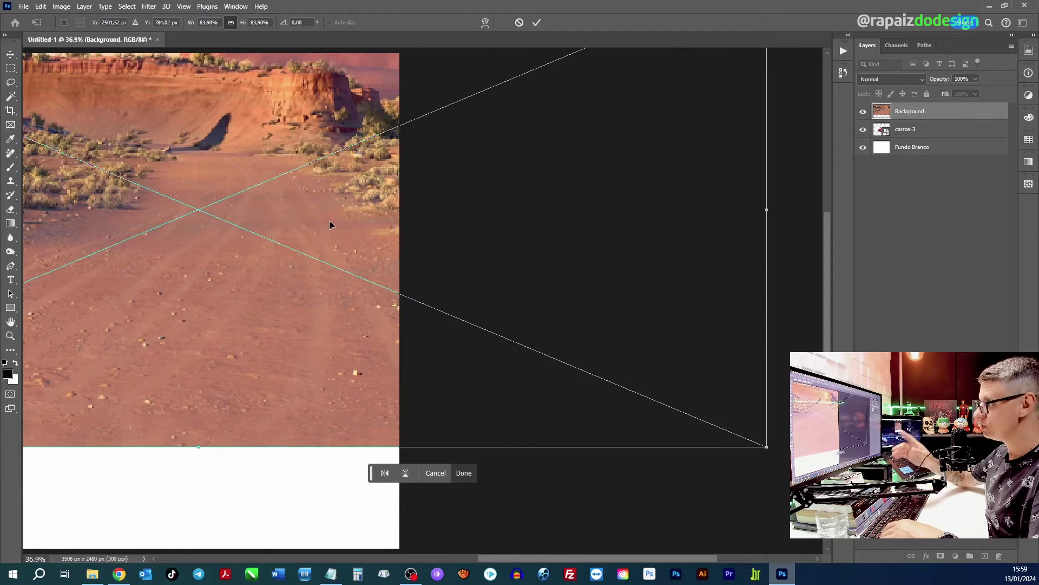
left_click_drag(195, 199, 474, 267)
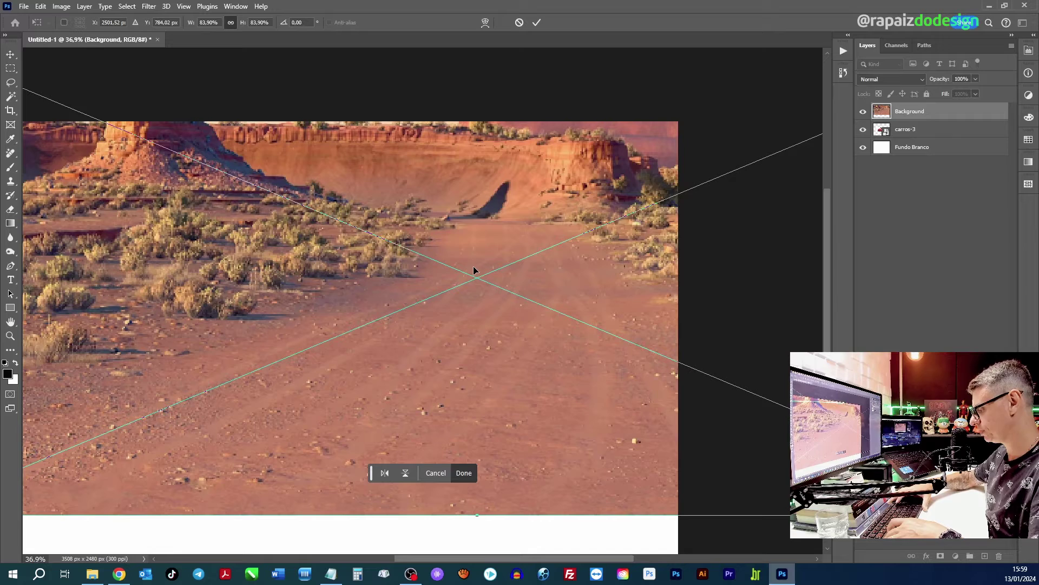
key("ctrl+minus")
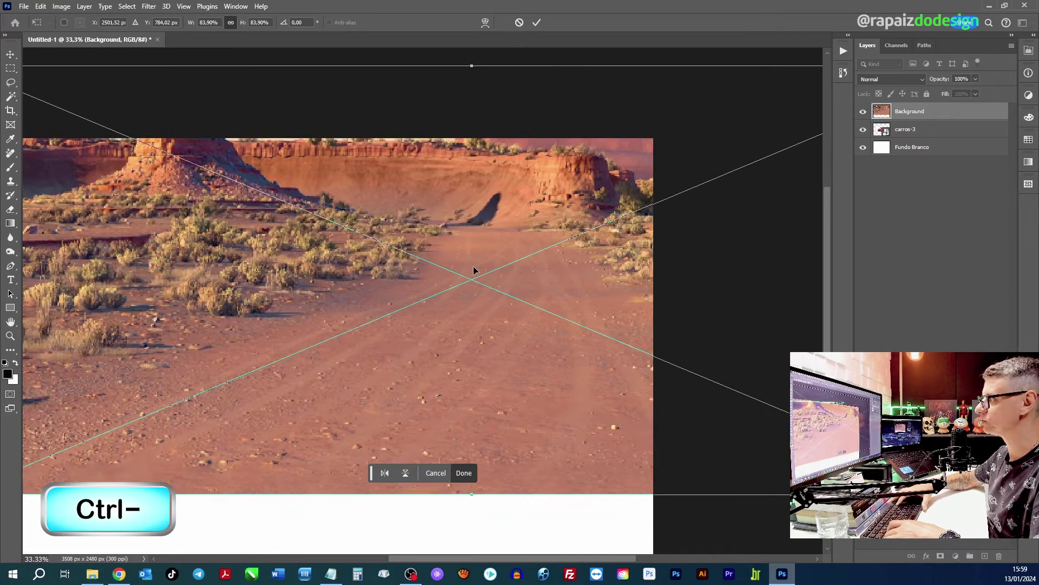
key("ctrl+minus")
key("ctrl+minus")
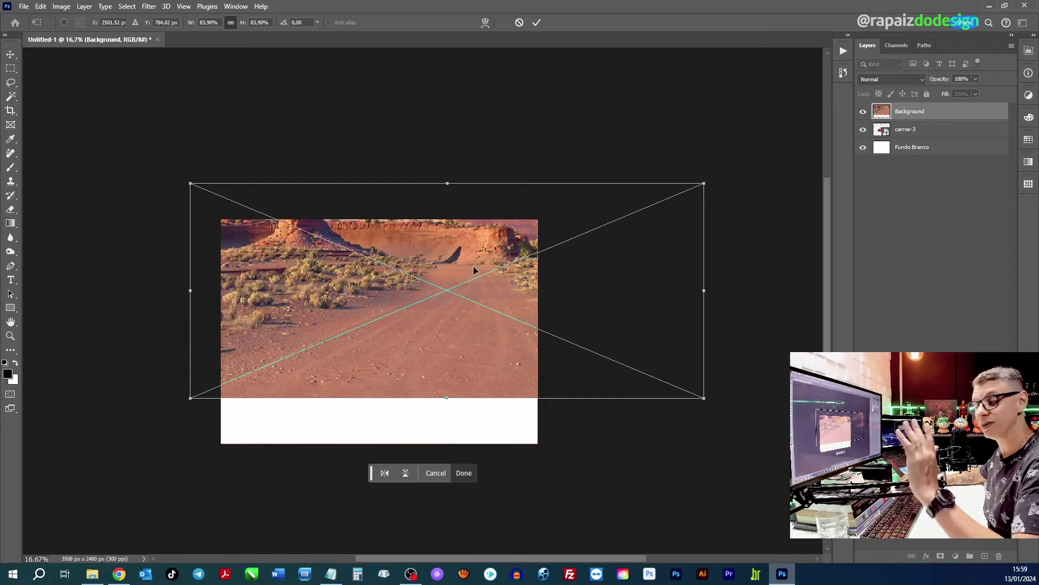
left_click_drag(190, 399, 181, 406)
left_click_drag(289, 295, 287, 330)
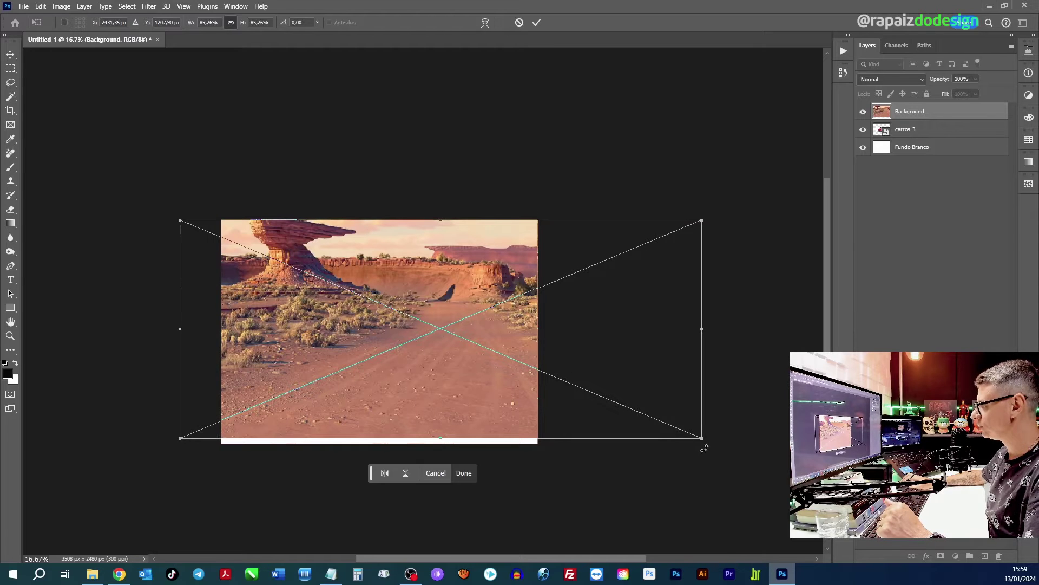
left_click_drag(703, 440, 719, 449)
left_click_drag(458, 340, 391, 341)
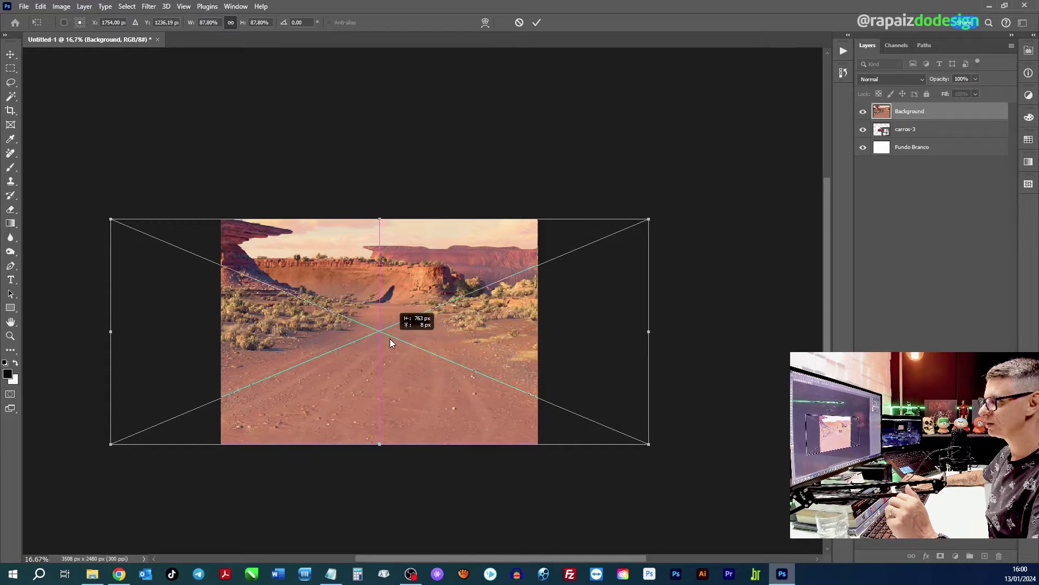
left_click_drag(389, 338, 389, 337)
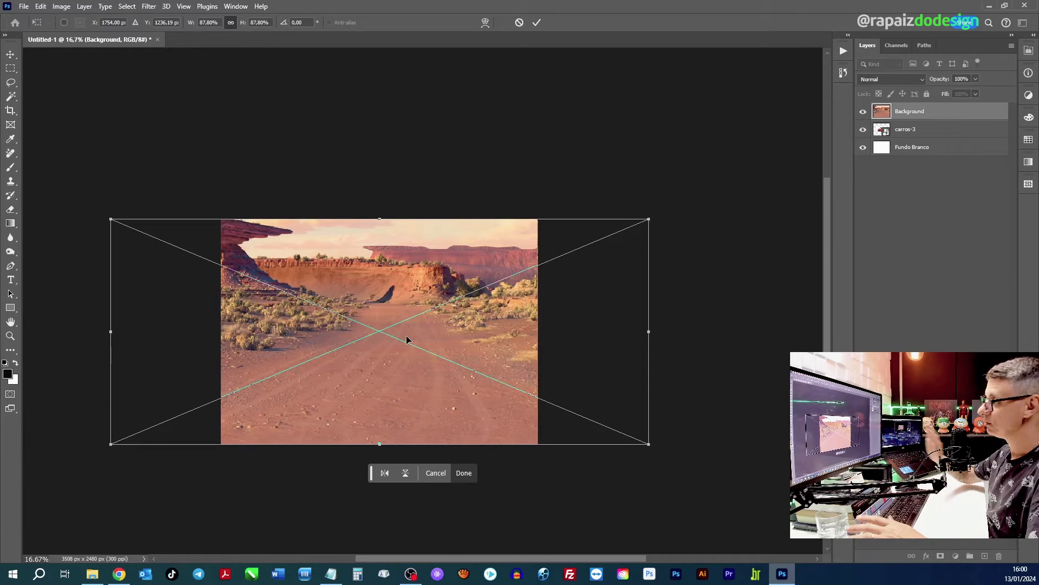
Step: Shift the desert image right to about X 1988 px to reveal more of the rock formation, and commit its placement
left_click_drag(406, 336, 427, 336)
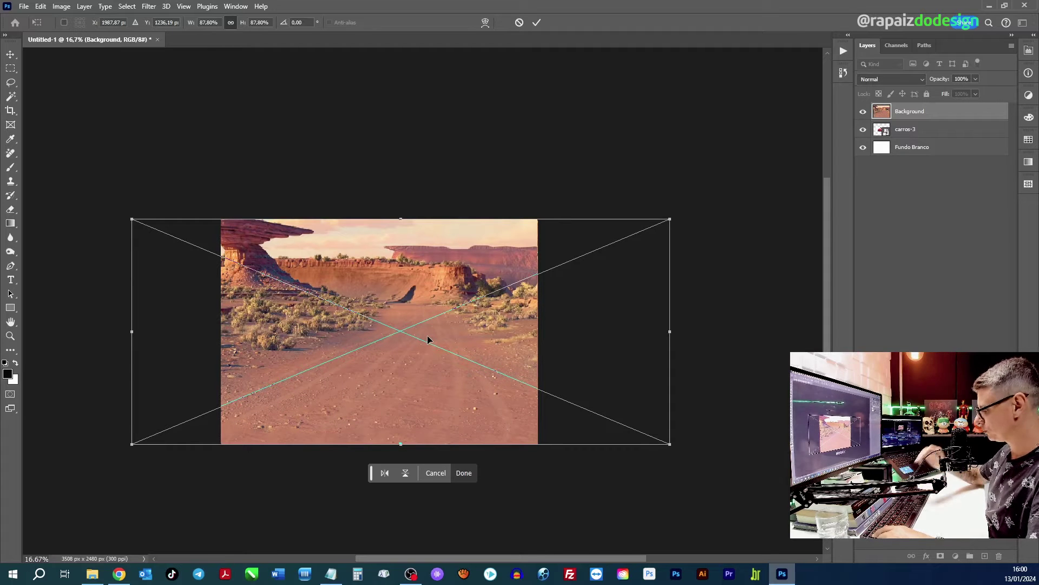
key("Return")
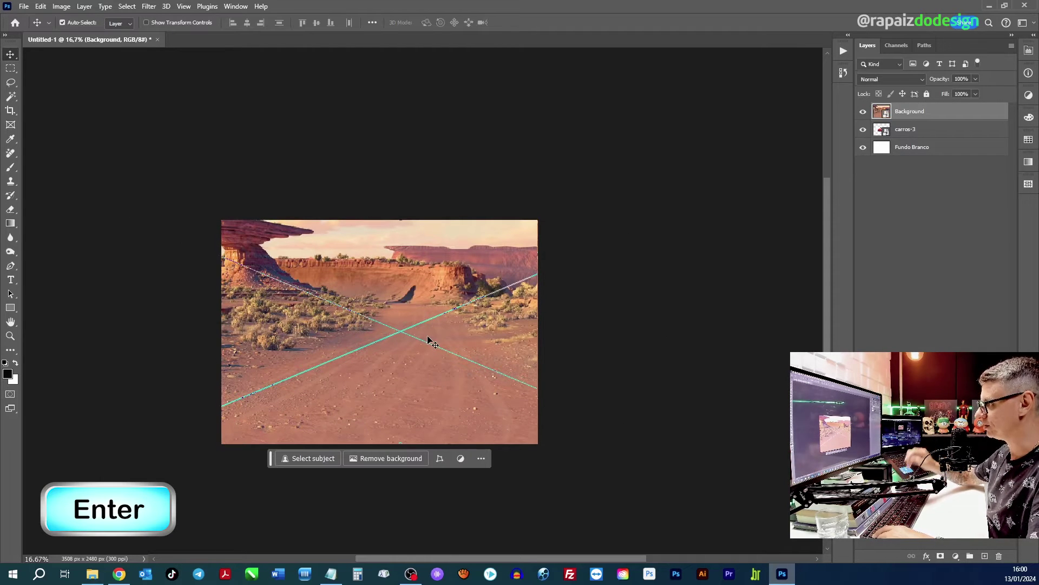
key("ctrl+0")
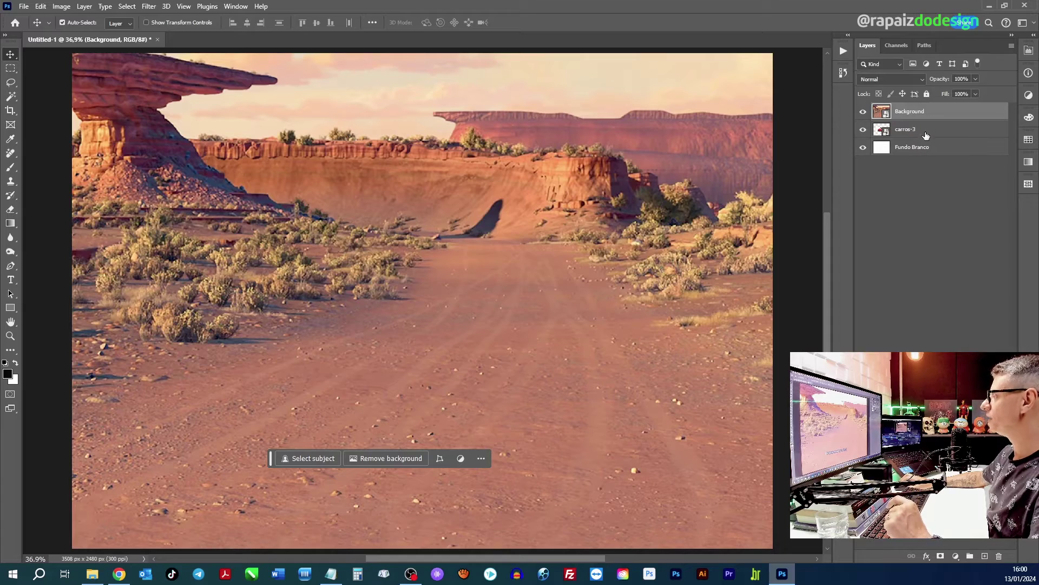
Step: Place the carros-3 layer above Background in the stack and move the car lower and to the right on the canvas
left_click(948, 133)
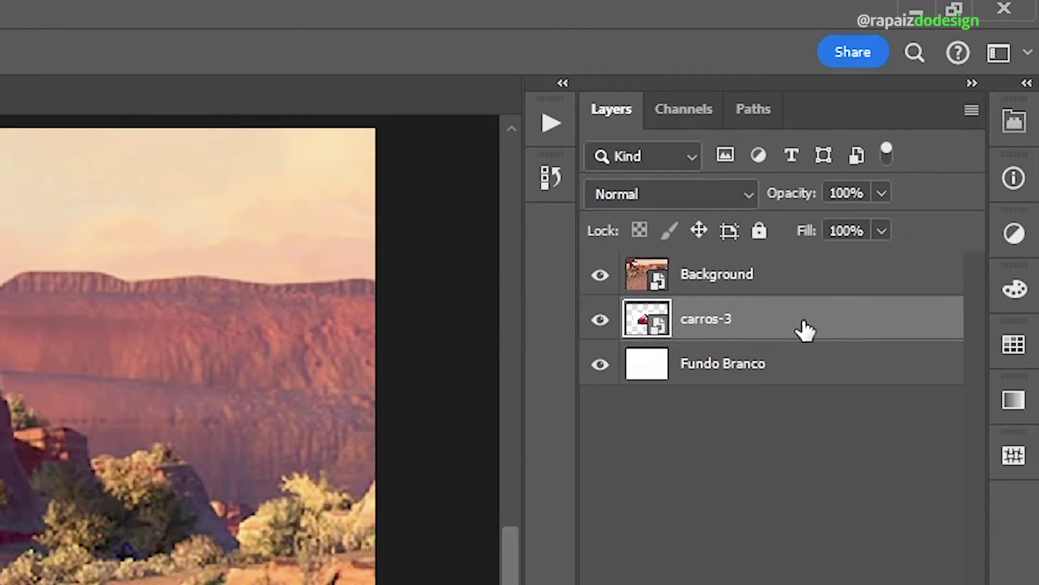
left_click_drag(805, 330, 794, 271)
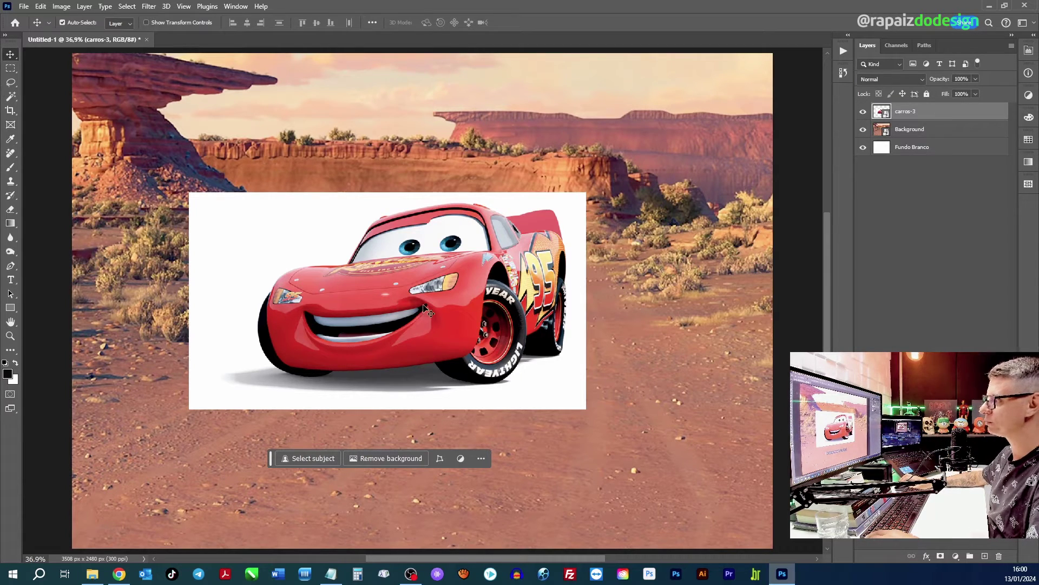
left_click_drag(424, 306, 502, 384)
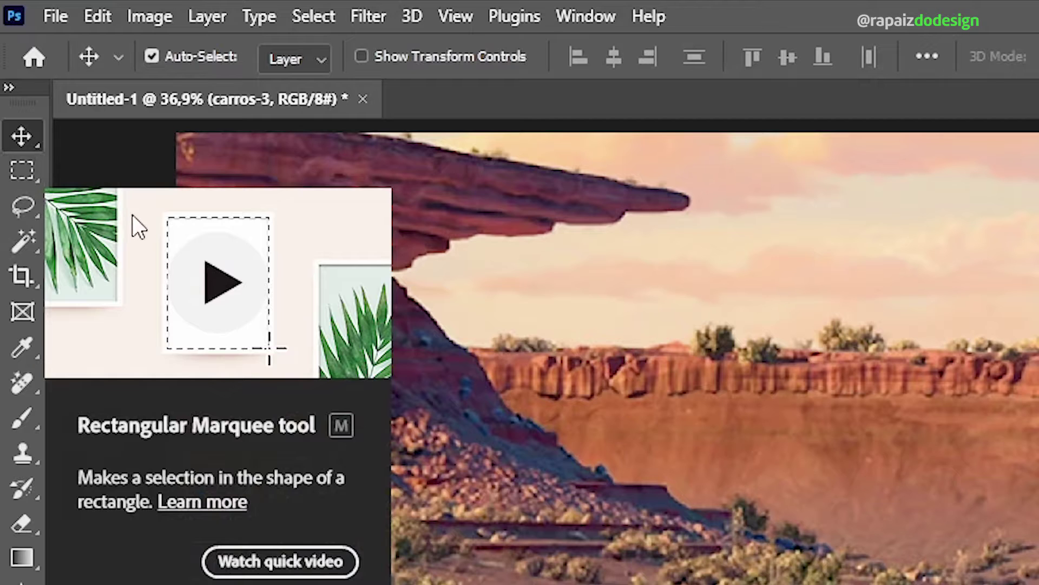
key("m")
left_click(37, 180)
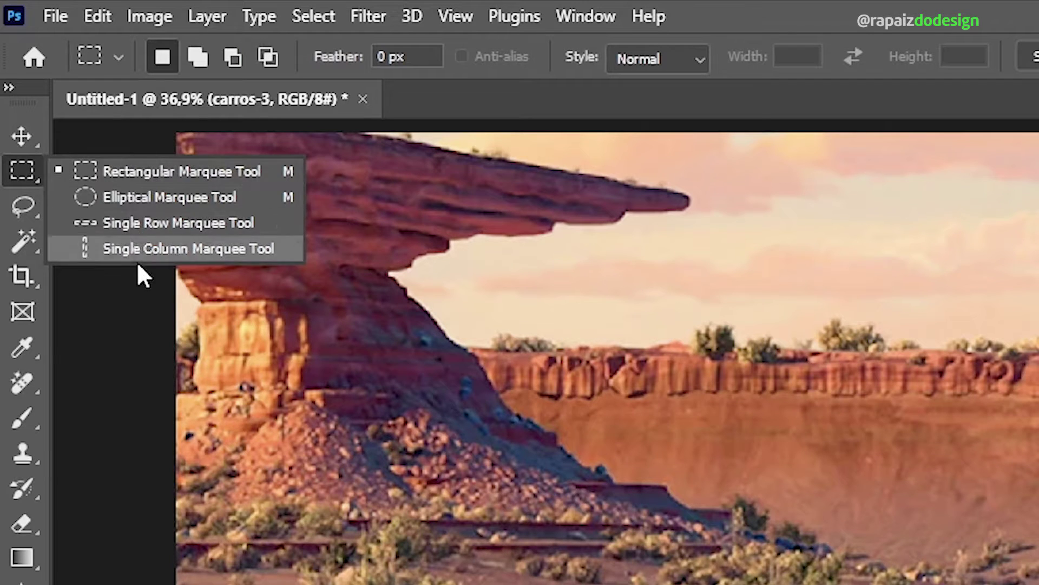
left_click(34, 137)
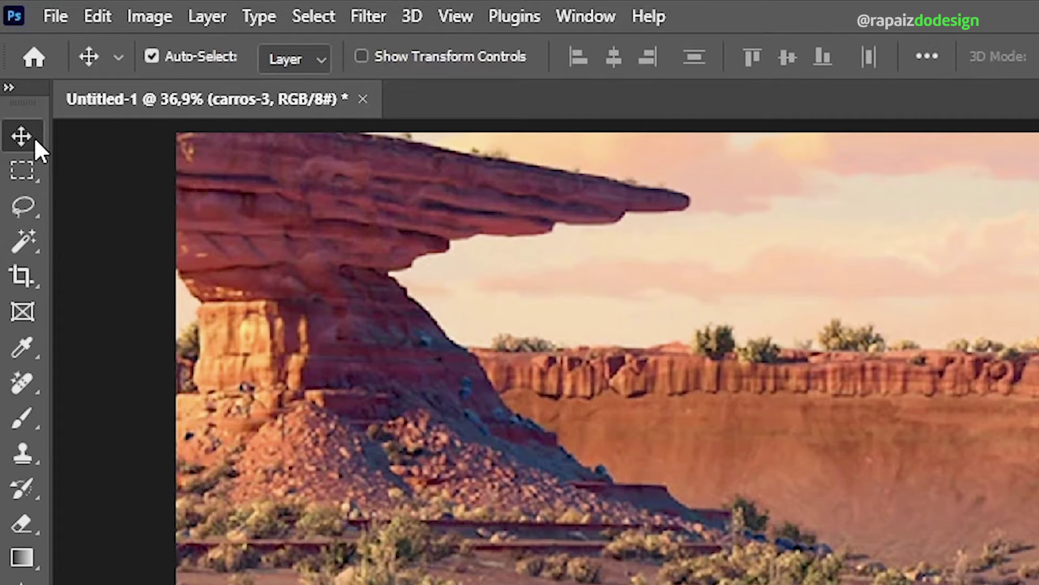
right_click(34, 136)
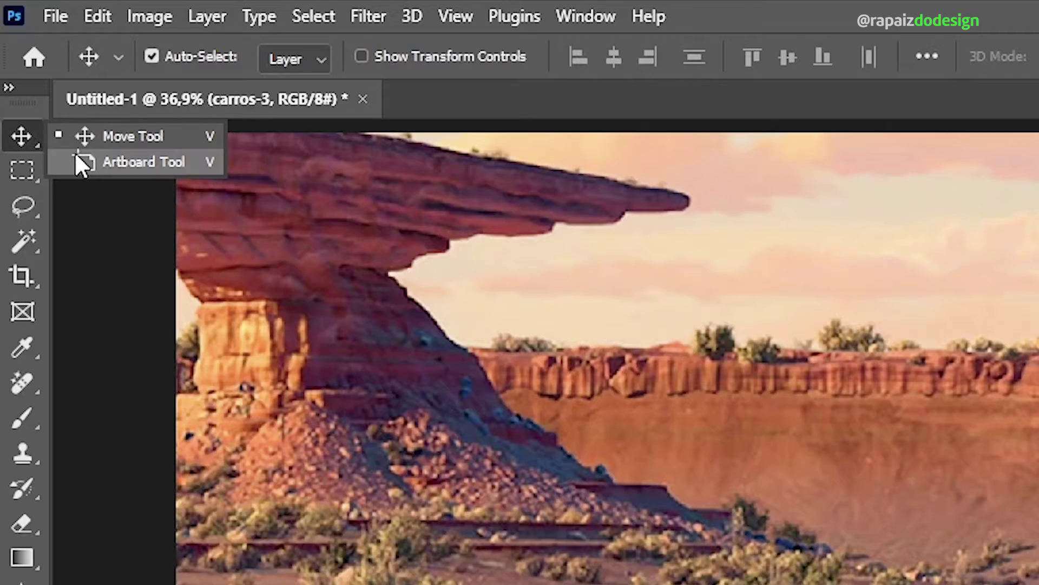
left_click(29, 130)
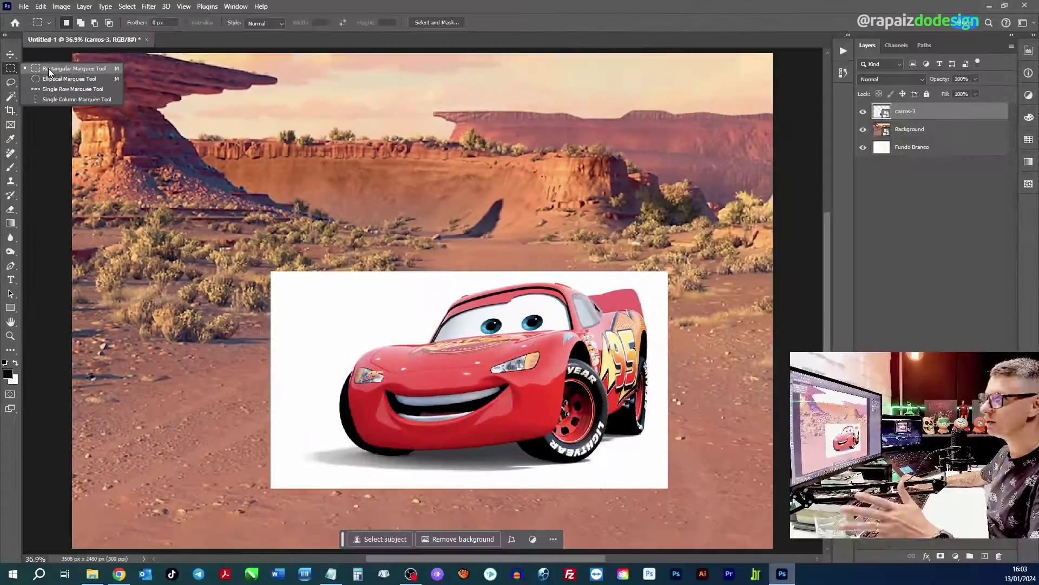
Step: Make a rectangular marquee selection around the front corner of the car, covering its headlight and half the mouth
left_click(115, 171)
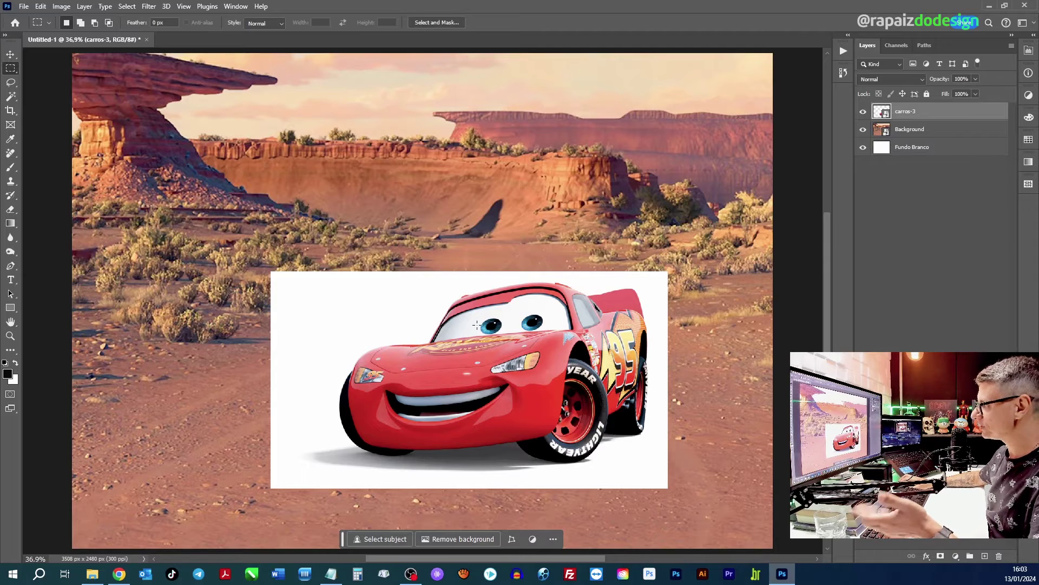
left_click_drag(444, 287, 587, 382)
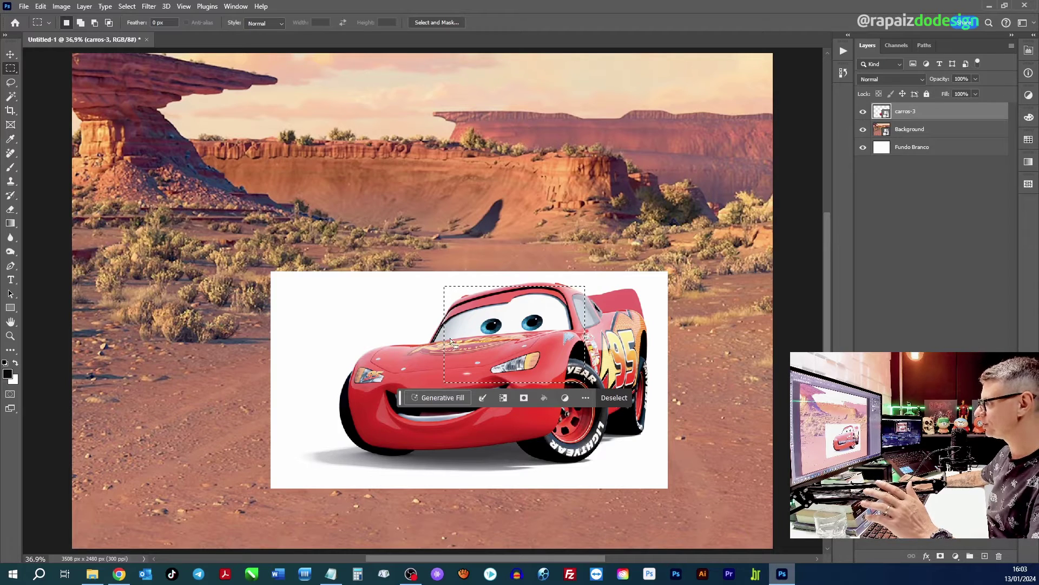
left_click_drag(346, 343, 466, 458)
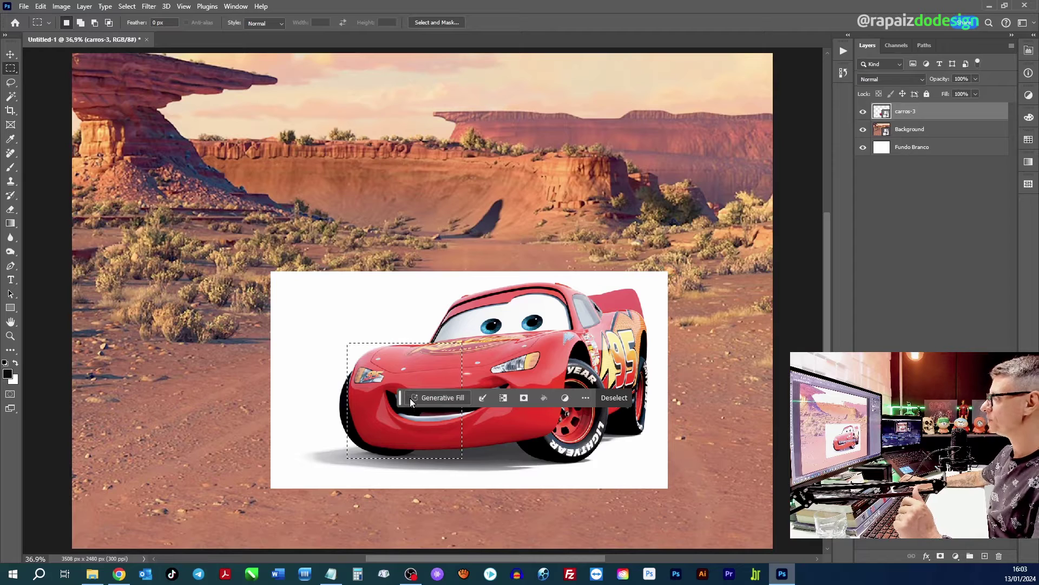
left_click_drag(400, 398, 355, 538)
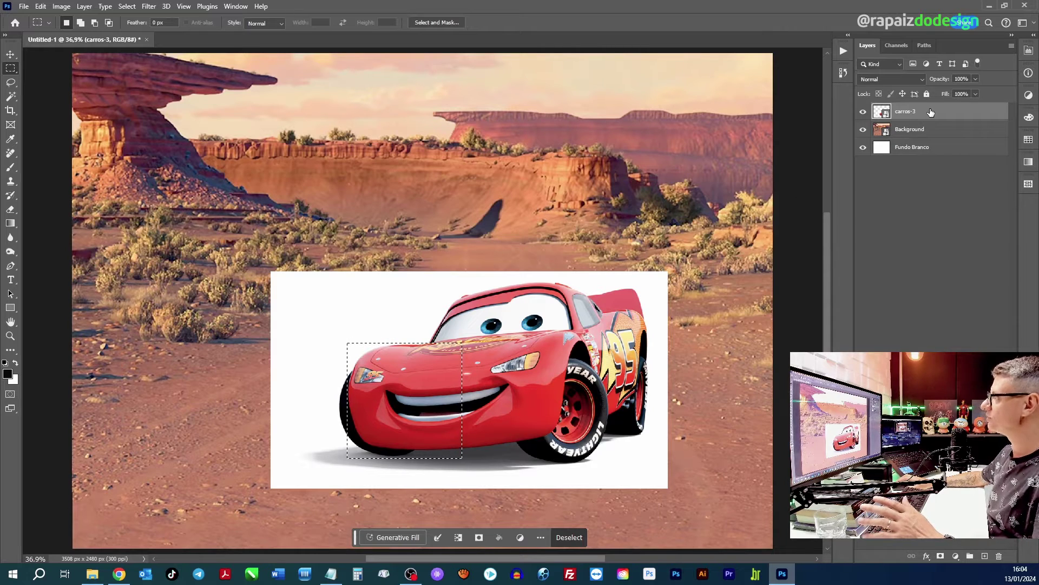
Step: Copy the selected part of the car to a new layer and move the piece over the upper-left desert scenery
left_click(11, 54)
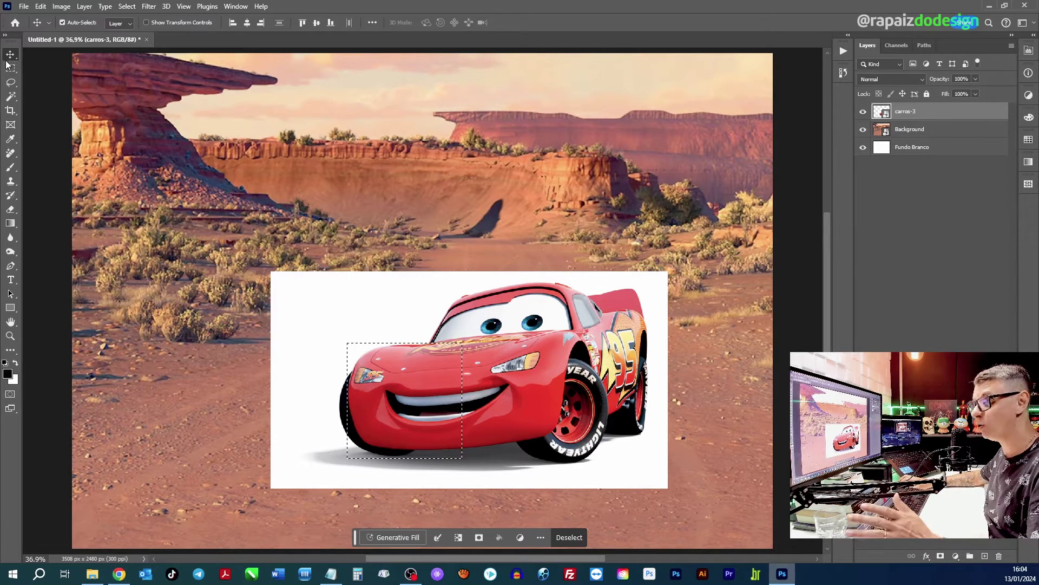
key("ctrl+c")
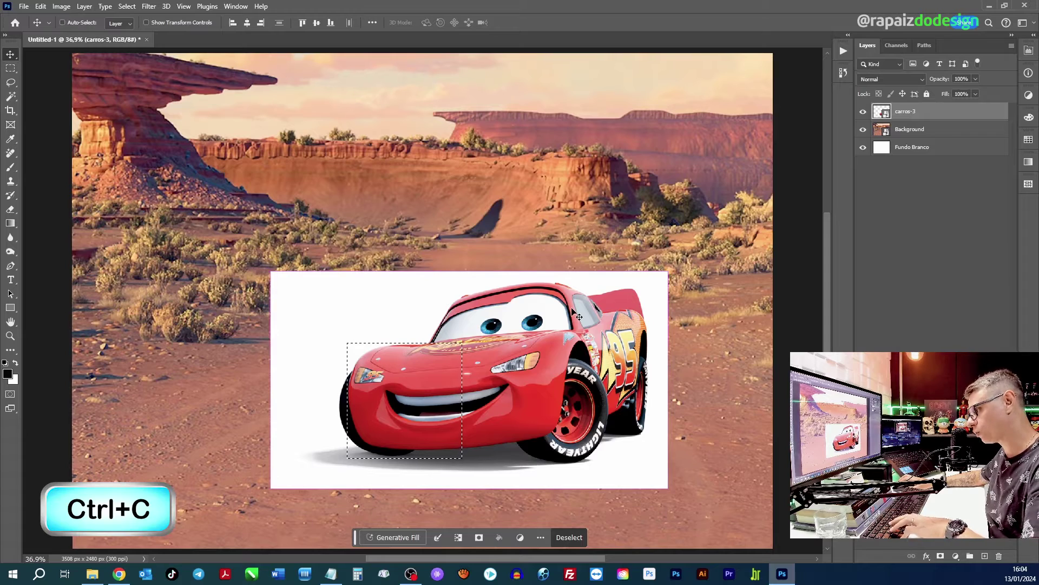
key("ctrl+v")
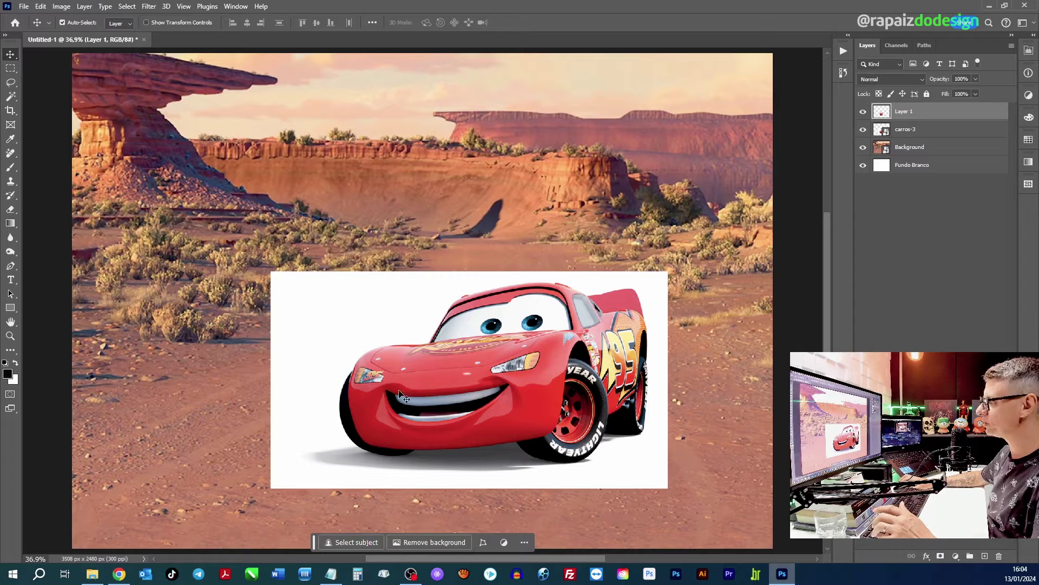
left_click_drag(391, 399, 233, 197)
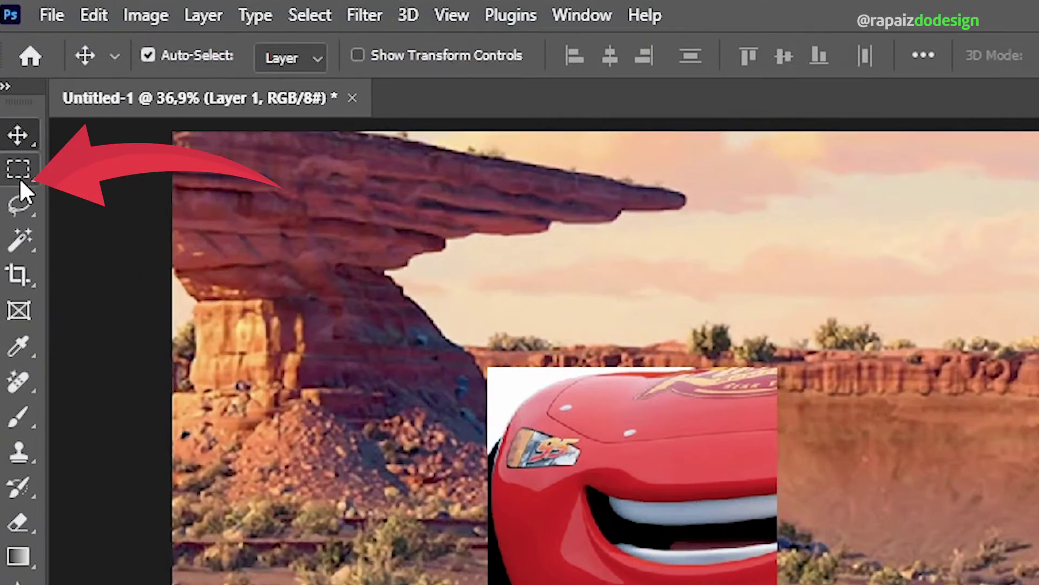
Step: Draw a perfect circular selection with the Elliptical Marquee tool and reposition it over the car's eyes and near headlight
left_click(25, 140)
right_click(30, 180)
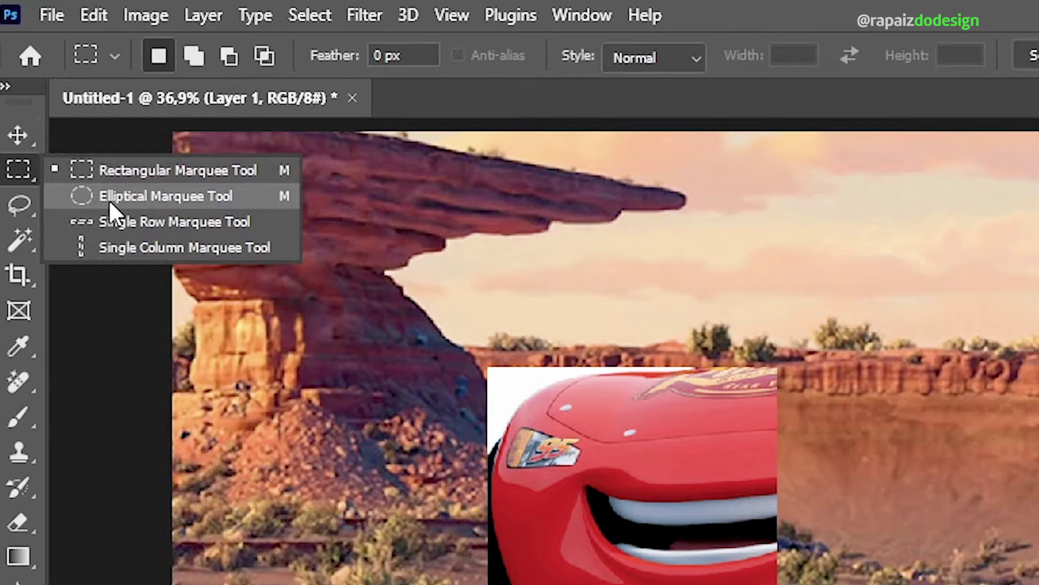
left_click(141, 194)
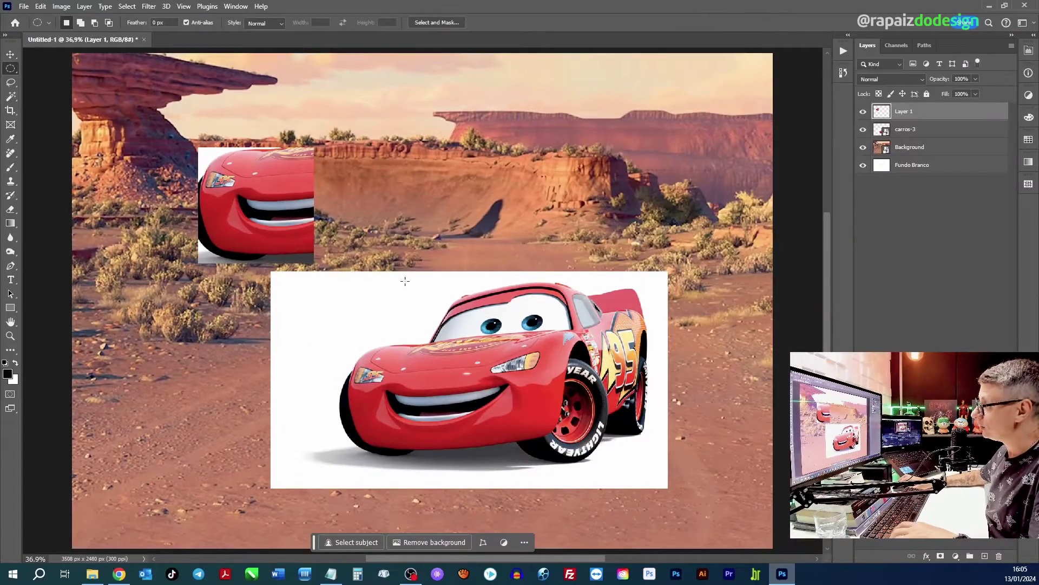
left_click_drag(417, 311, 565, 343)
left_click_drag(542, 381, 568, 434)
key("shift")
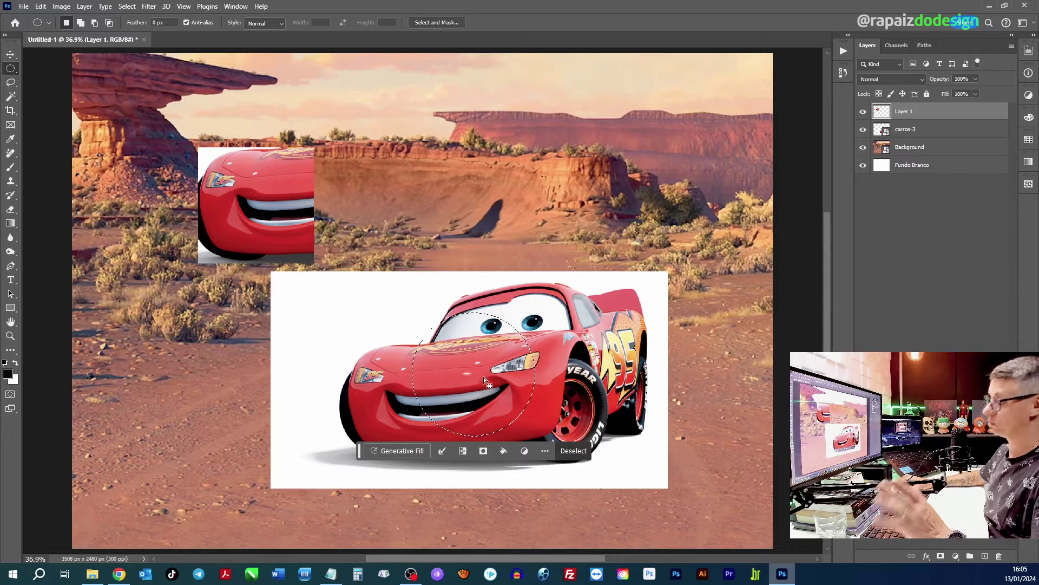
left_click_drag(491, 369, 513, 375)
left_click_drag(514, 379, 529, 349)
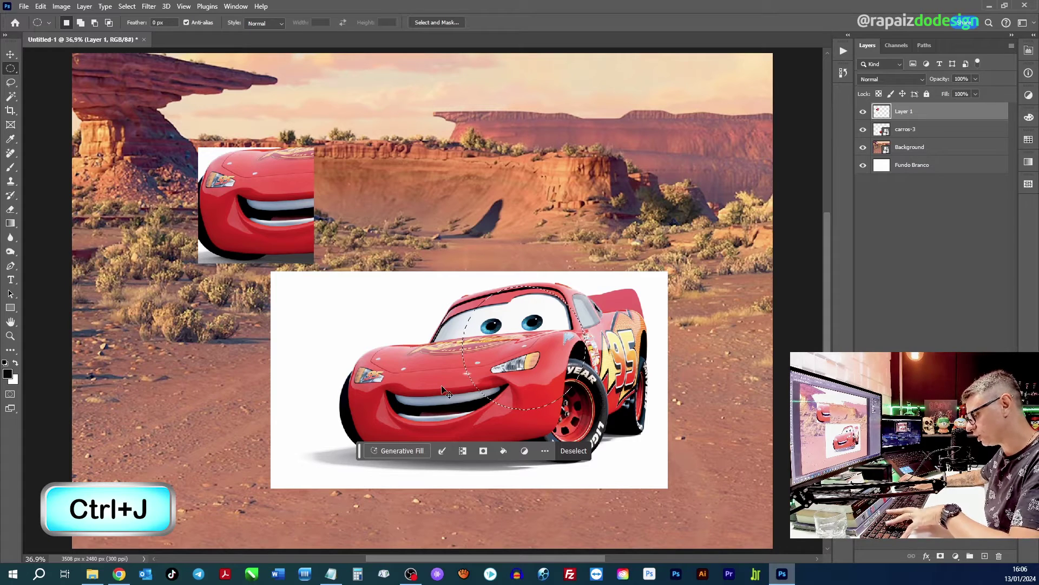
Step: Duplicate the circular selection into a new layer, using the carros-3 layer as the source instead of Layer 1
key("ctrl+j")
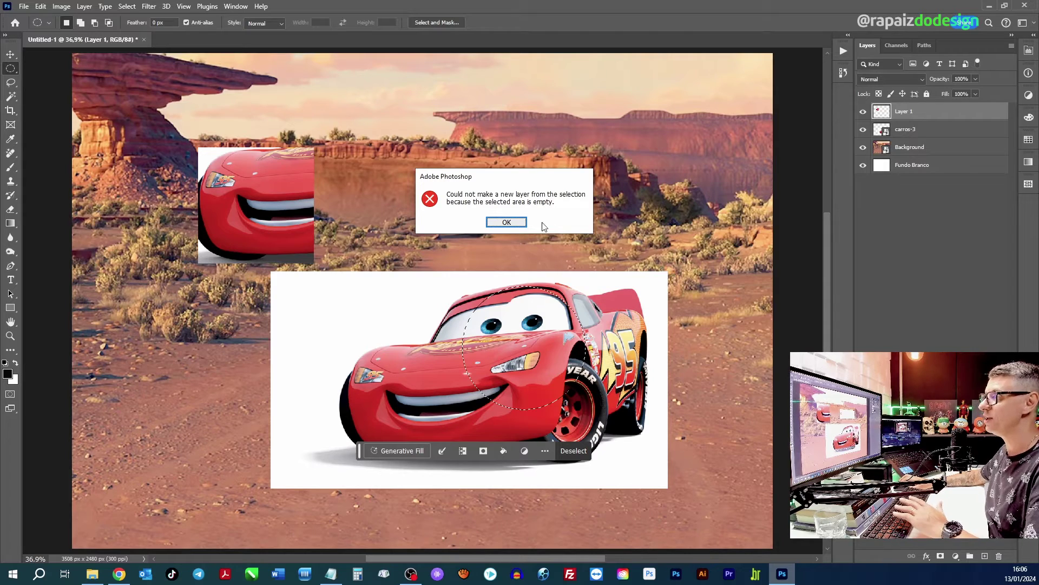
left_click(506, 222)
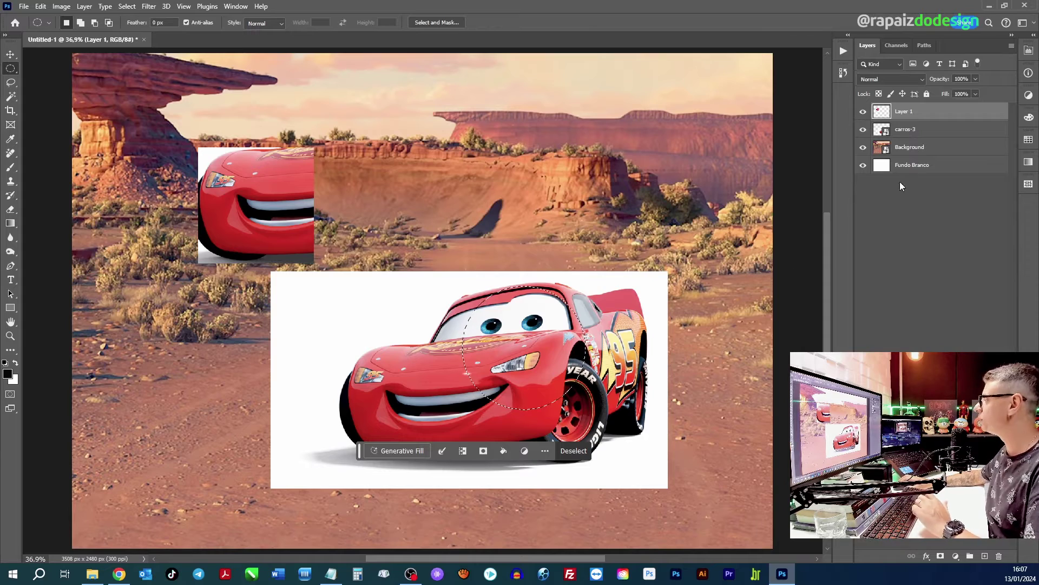
left_click(939, 131)
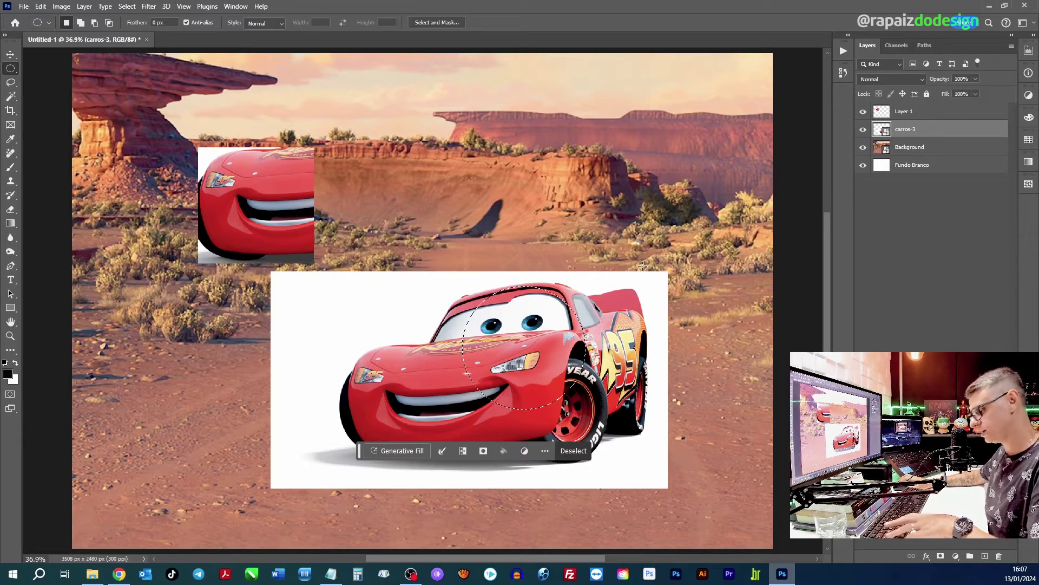
key("ctrl+j")
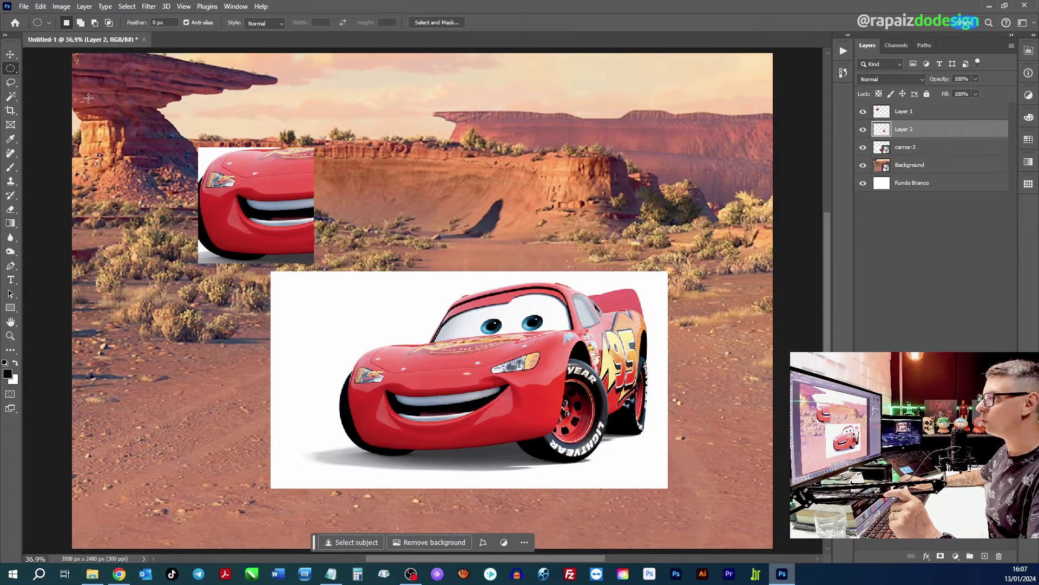
Step: Move the circular car piece above the full car, beside the rectangular piece
left_click(10, 54)
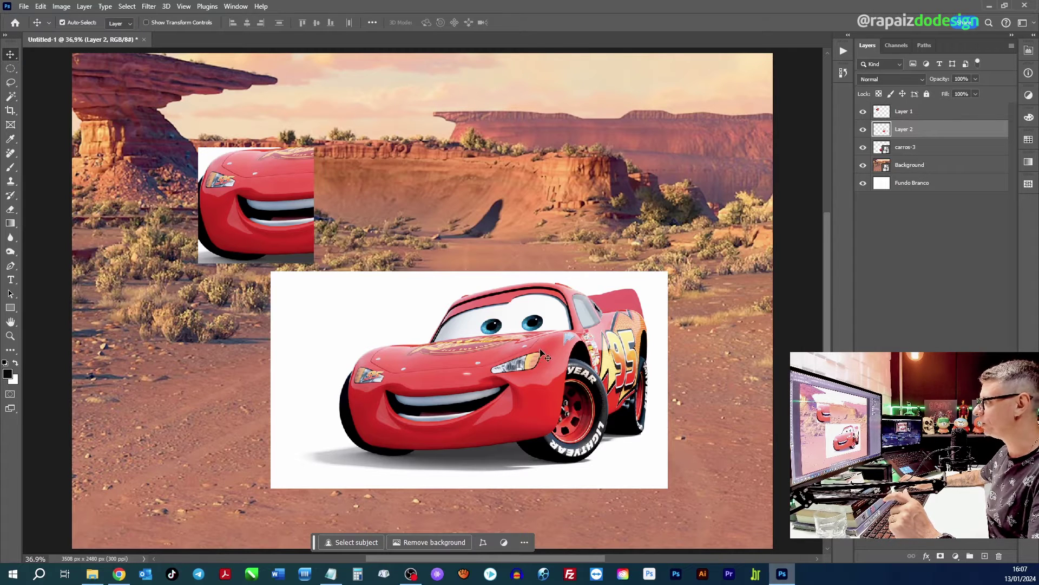
left_click_drag(529, 341, 391, 197)
left_click_drag(492, 228, 491, 228)
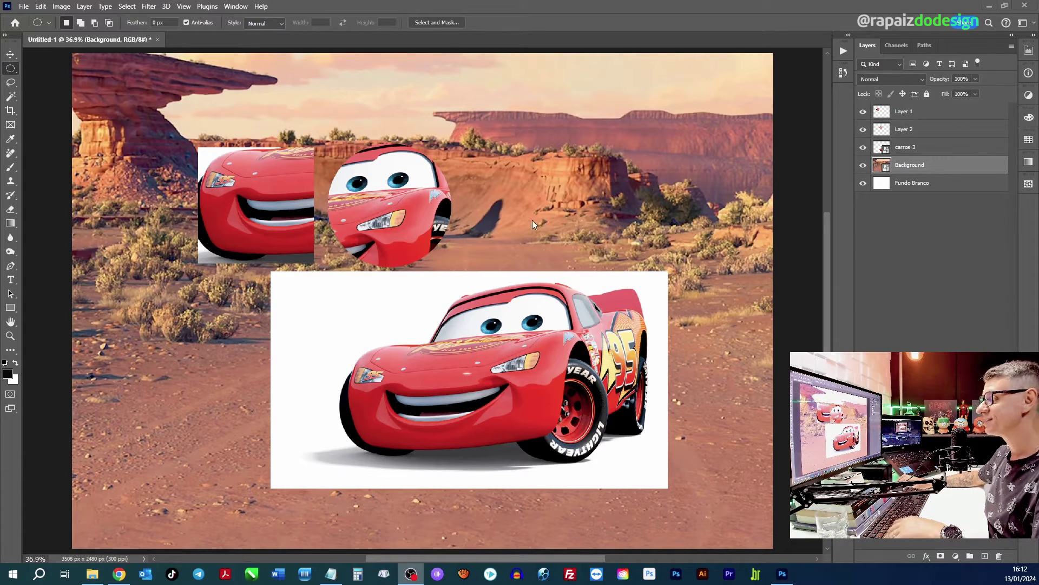
Step: Draw a circular selection on the Background layer, reposition it over the canyon rocks, and clear it
left_click(10, 71)
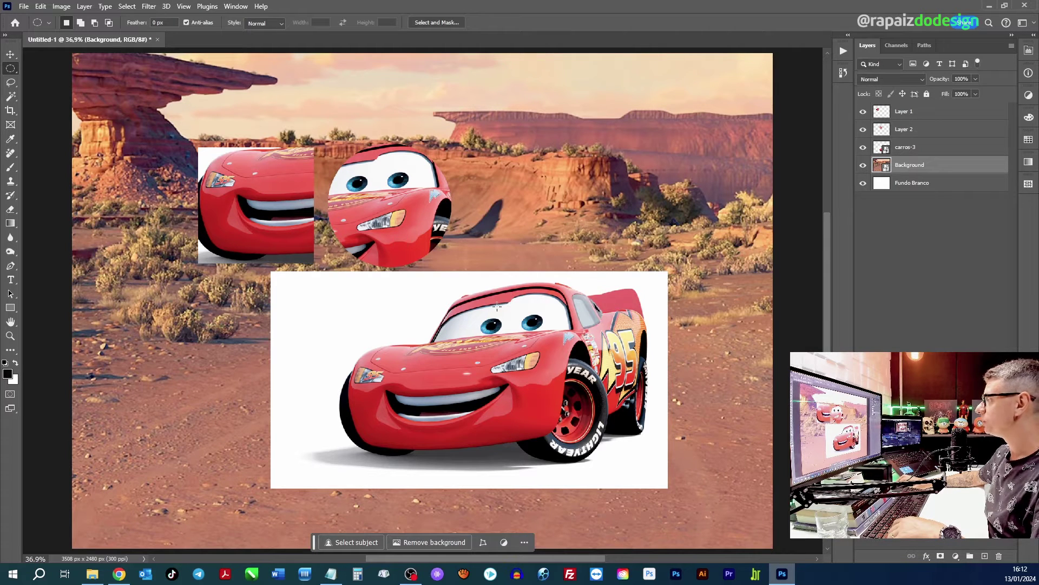
left_click(937, 154)
left_click(937, 167)
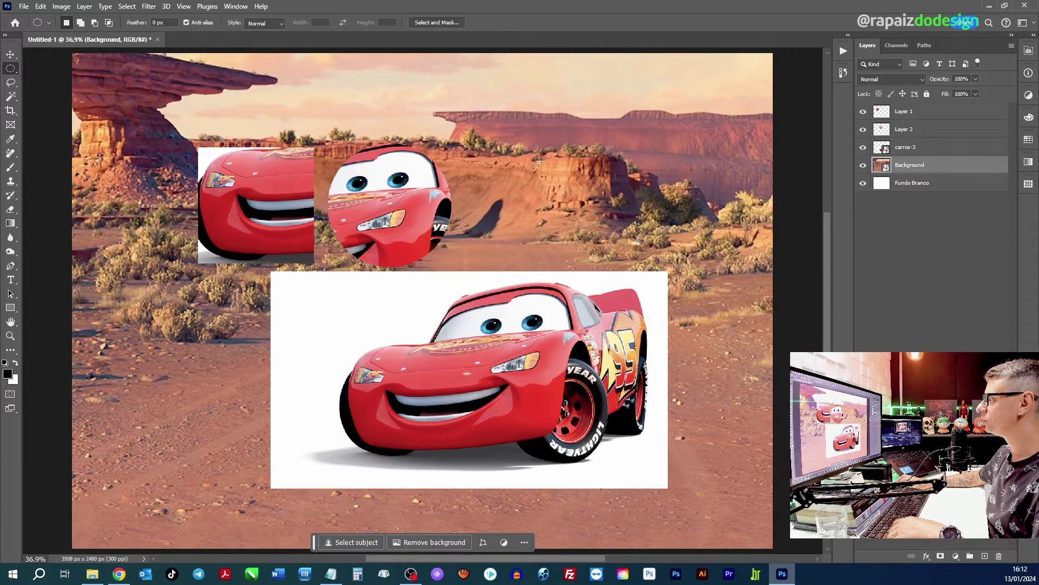
left_click_drag(525, 149, 644, 266)
left_click_drag(611, 183, 706, 161)
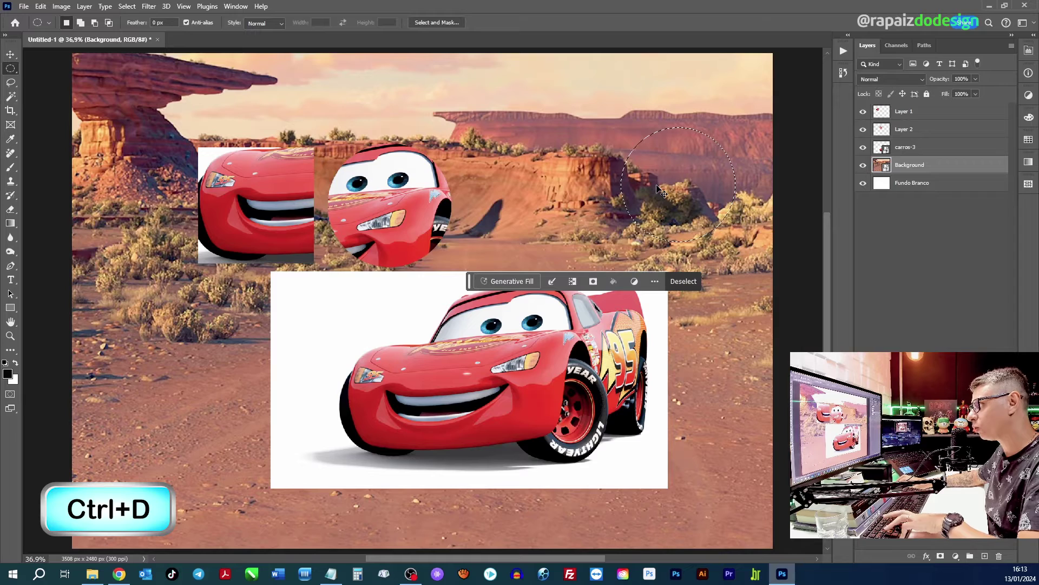
key("ctrl+d")
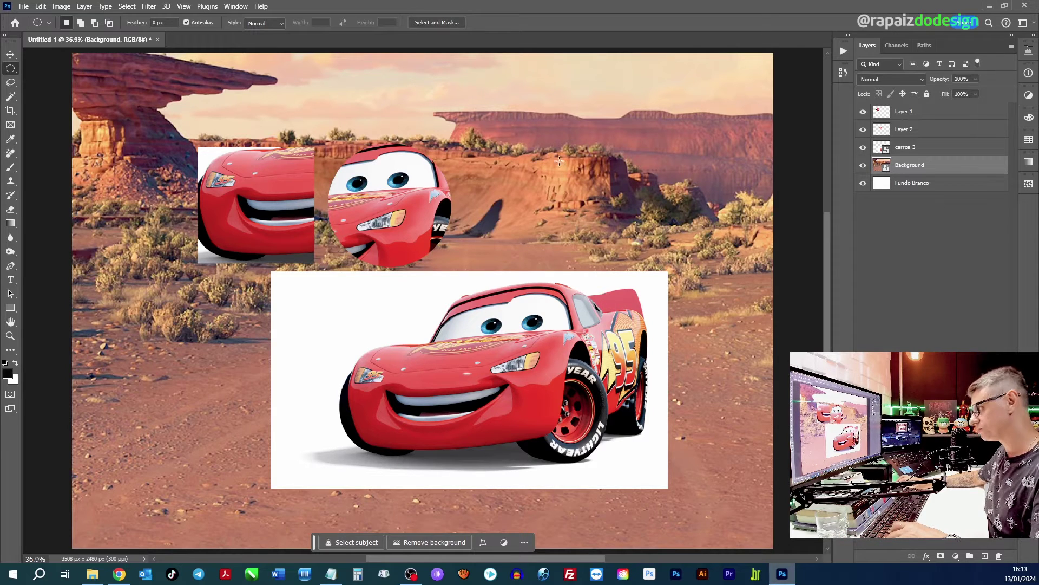
Step: Draw a circular selection around the rock outcrop on the Background layer and switch to the Rectangular Marquee tool
left_click_drag(554, 136, 689, 260)
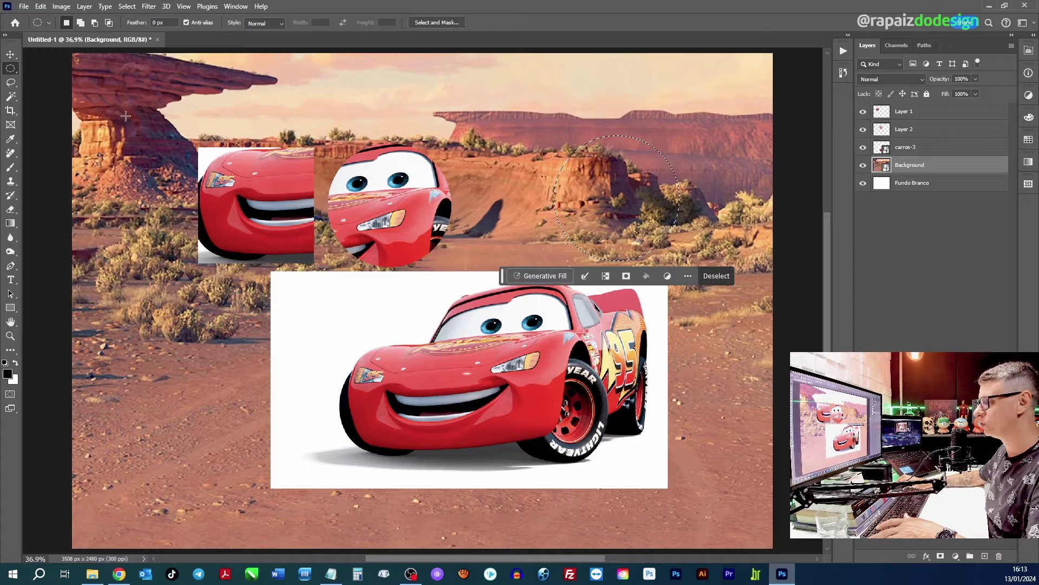
right_click(12, 69)
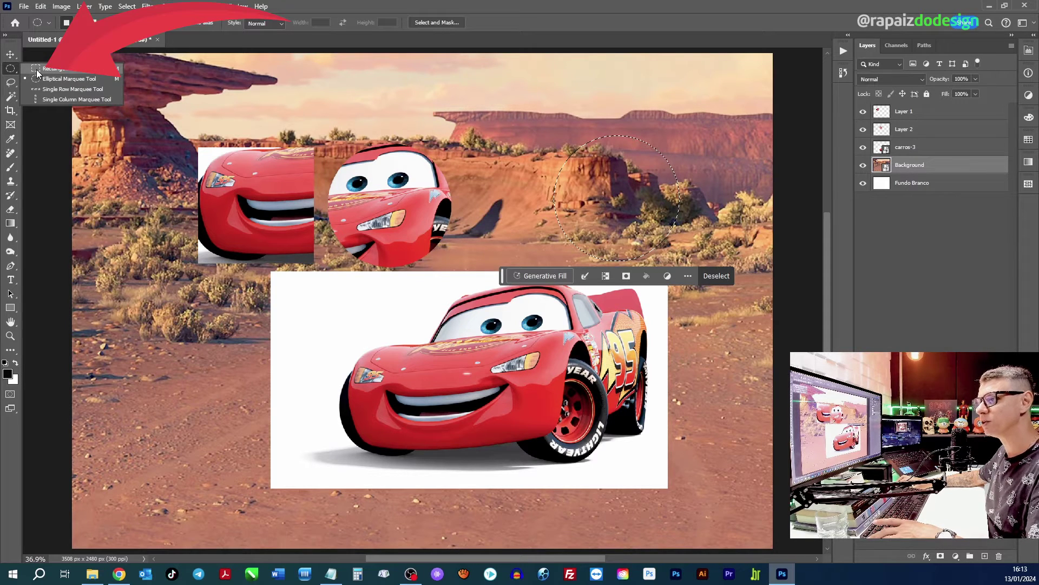
left_click(38, 71)
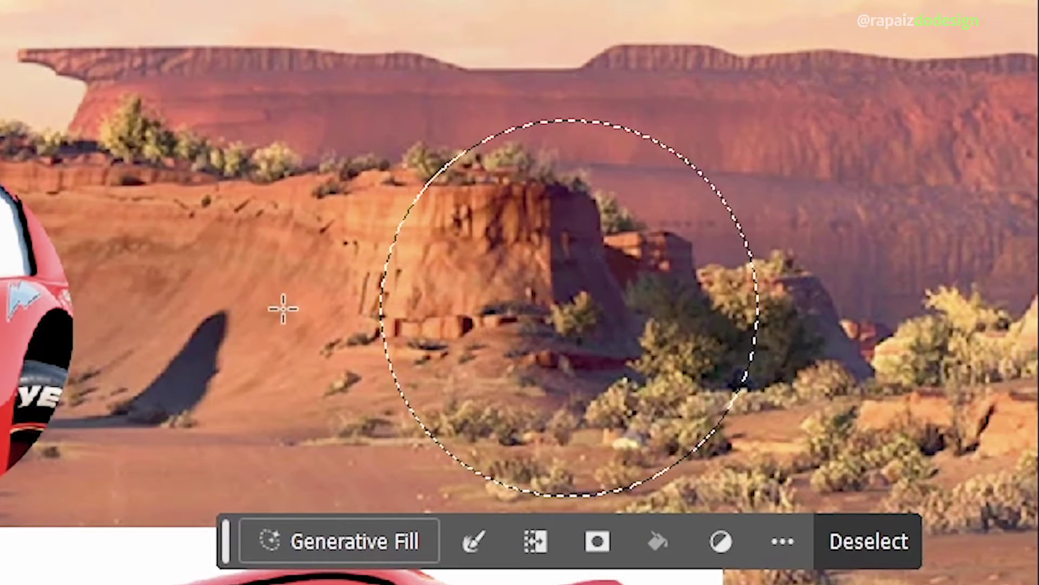
Step: Reshape the circular selection into an arch by subtracting its lower half and adding a rectangle below, and reposition it over the rock outcrop
key("alt")
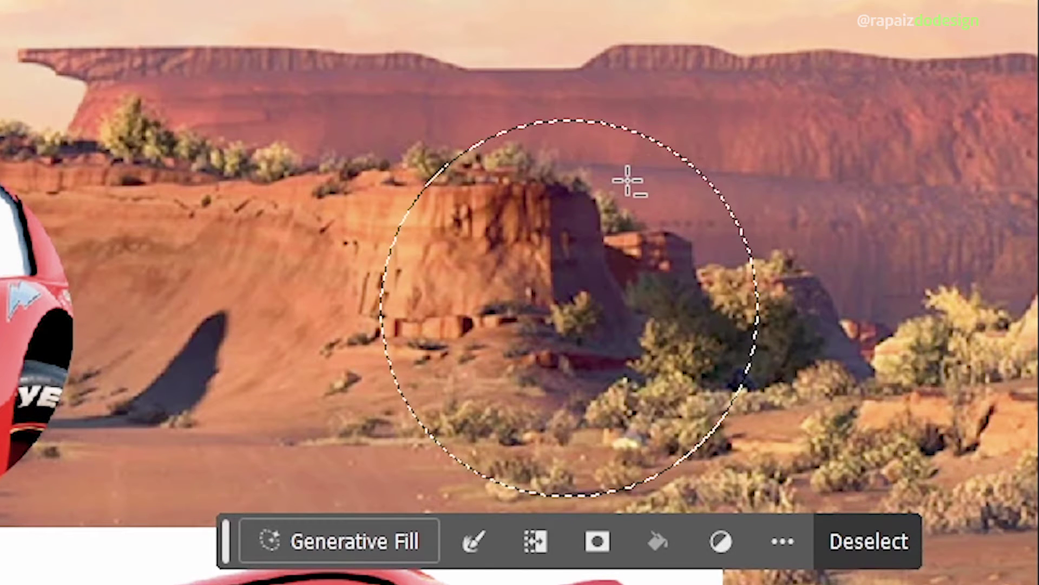
left_click_drag(304, 294, 815, 536)
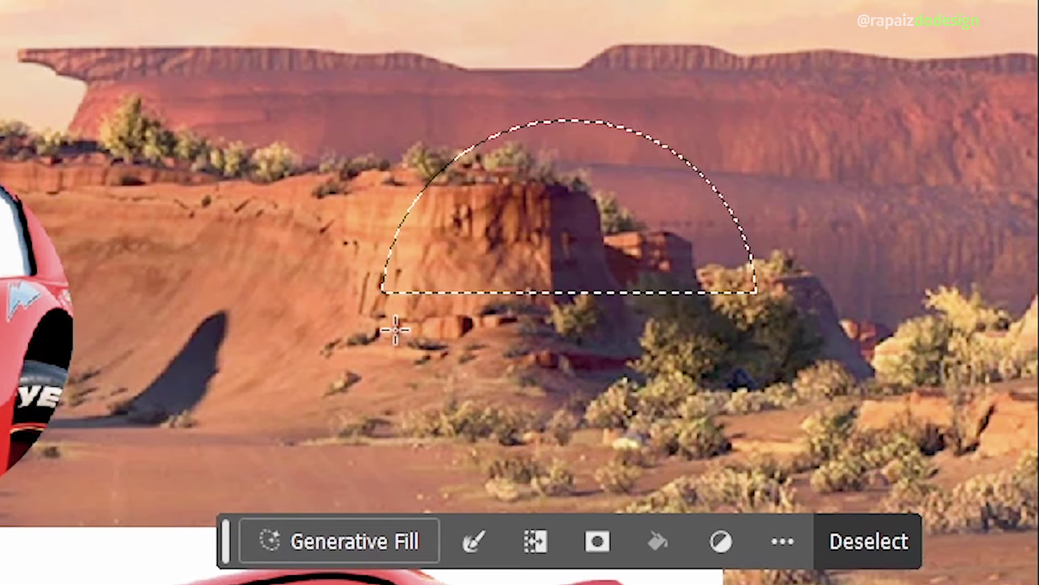
key("shift")
left_click_drag(382, 292, 756, 515)
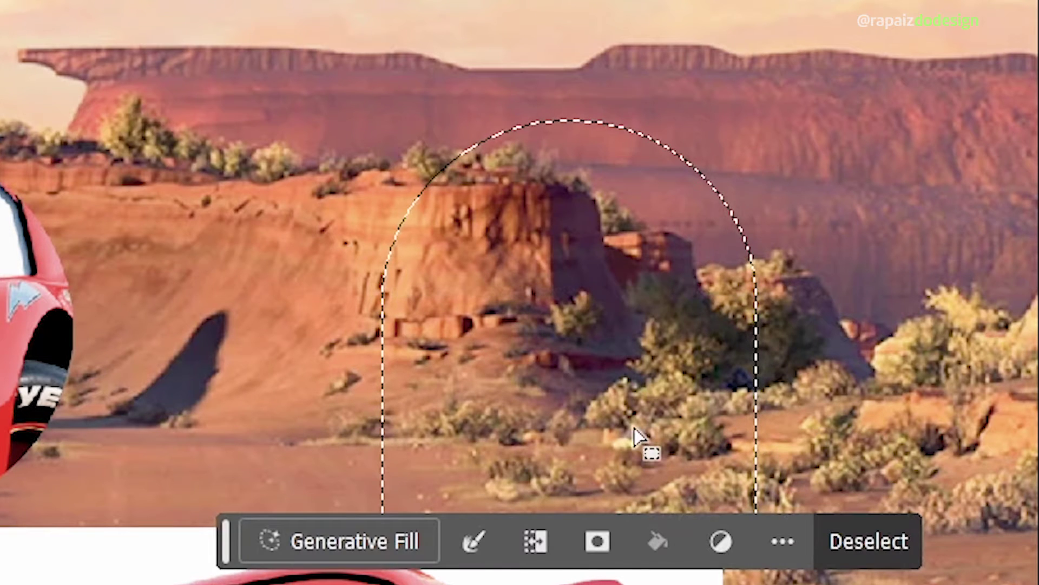
left_click_drag(557, 300, 589, 254)
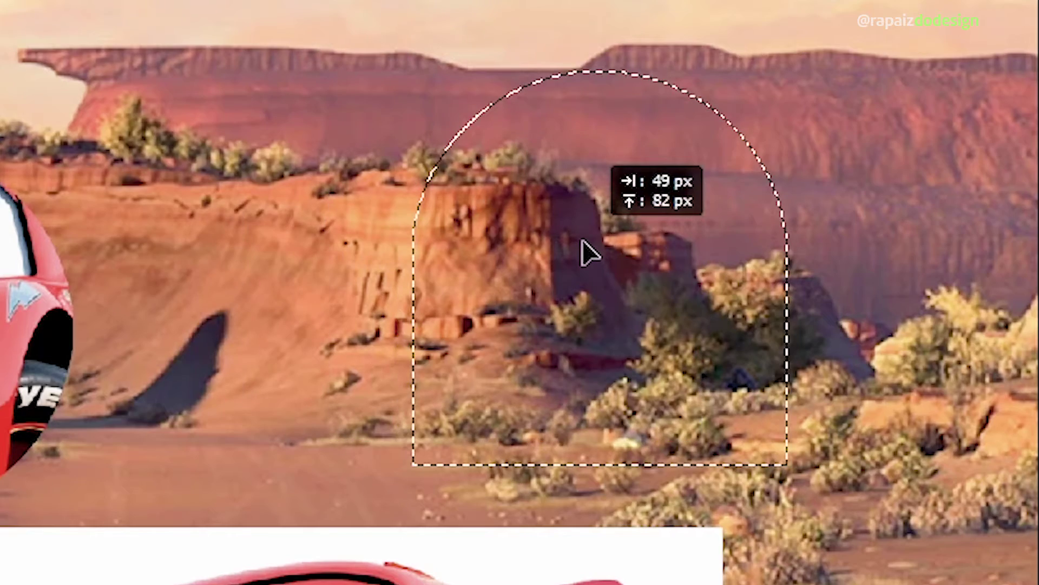
left_click_drag(584, 244, 592, 245)
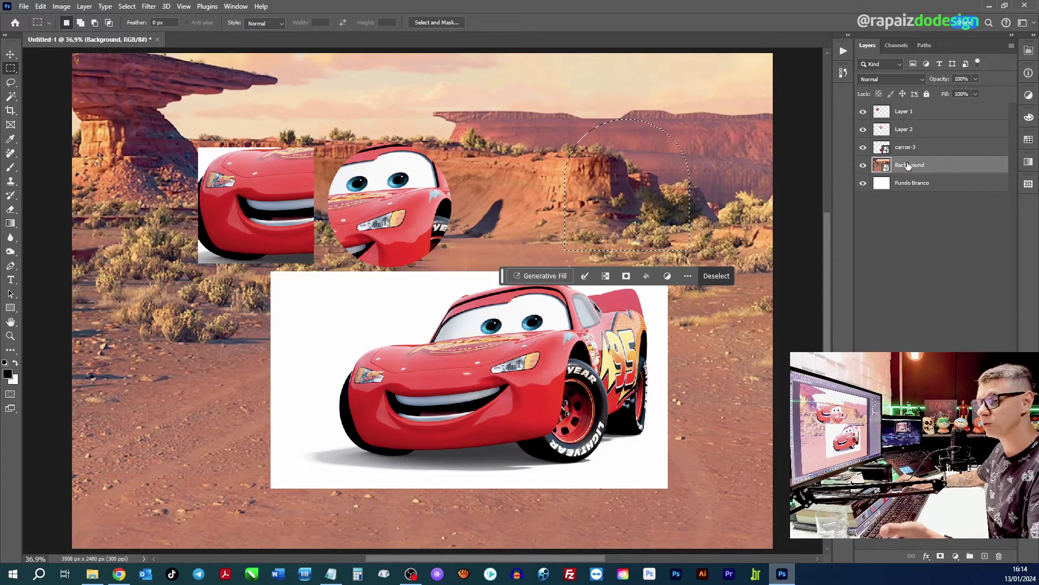
Step: Copy the arch-shaped selection from the Background layer to a new layer and move the piece beside the circular car piece
key("ctrl+c")
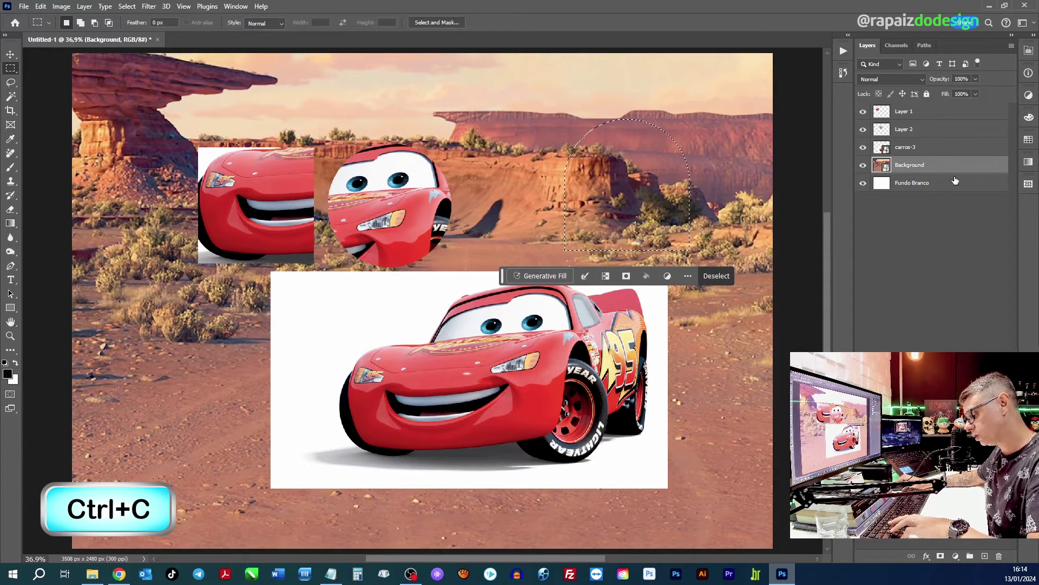
key("ctrl+v")
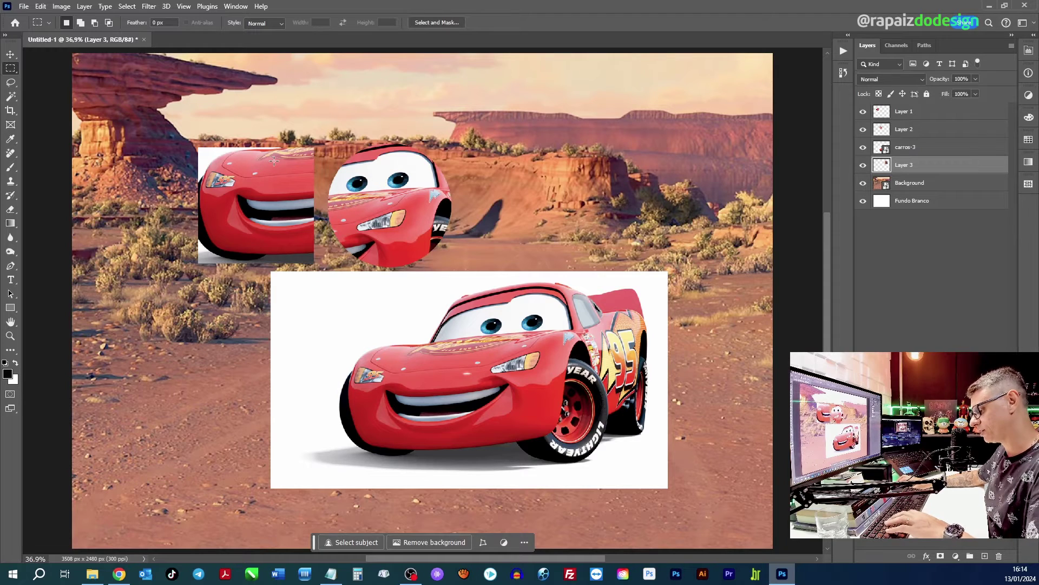
key("v")
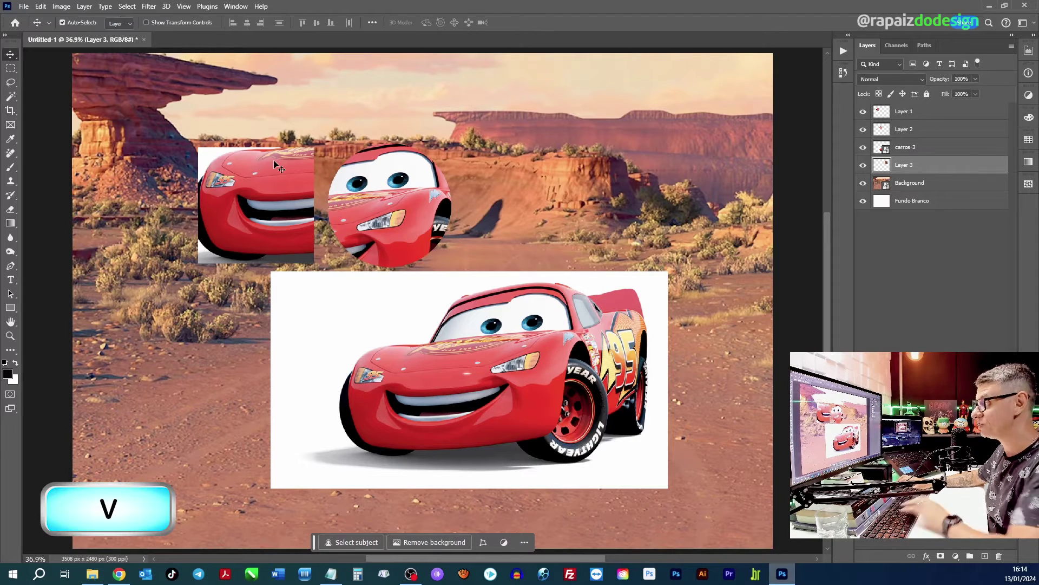
left_click_drag(608, 211, 505, 222)
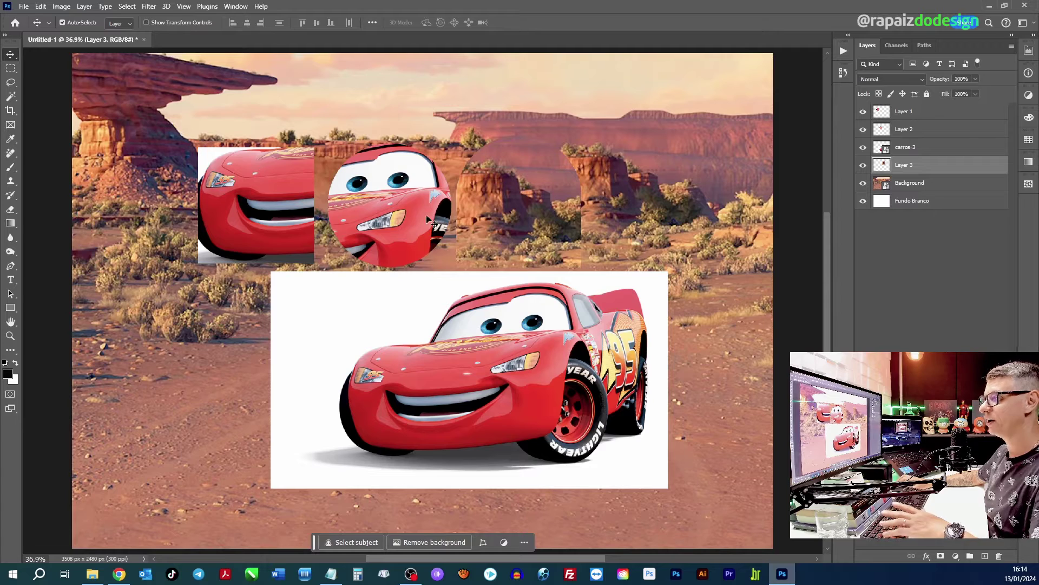
Step: Select the copied pieces and the full car in turn to identify their layers, and nudge the circular car piece slightly to the left
left_click(253, 197)
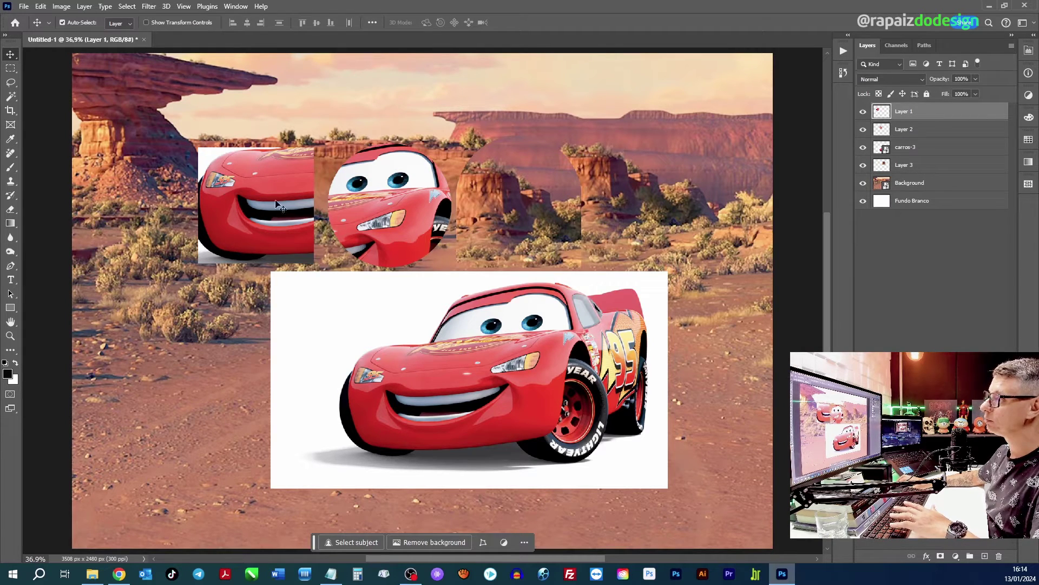
left_click(373, 207)
left_click(279, 210)
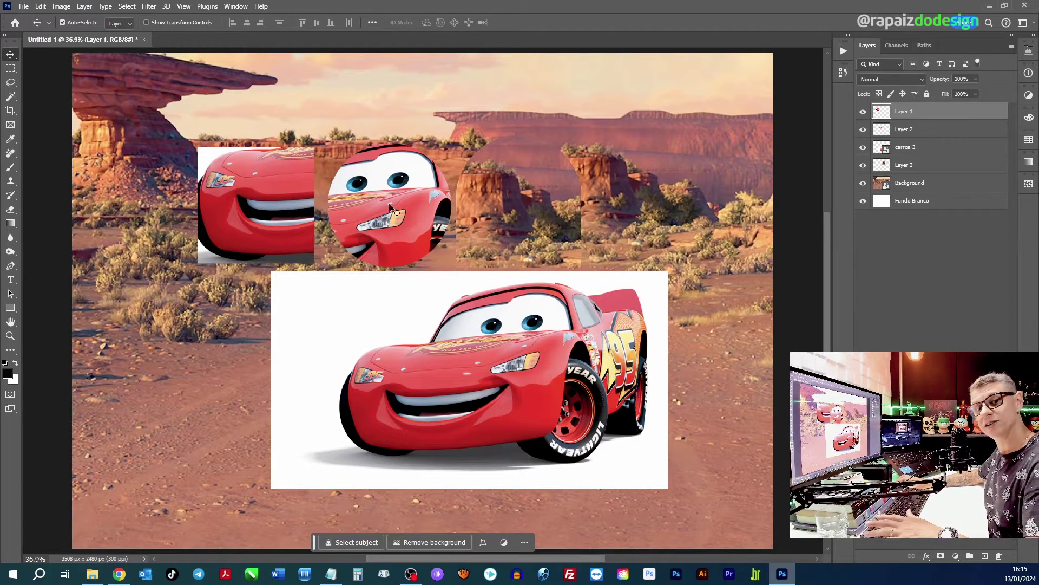
mouse_move(405, 217)
left_mouse_down()
mouse_move(508, 226)
mouse_move(412, 217)
left_mouse_up()
left_click(288, 211)
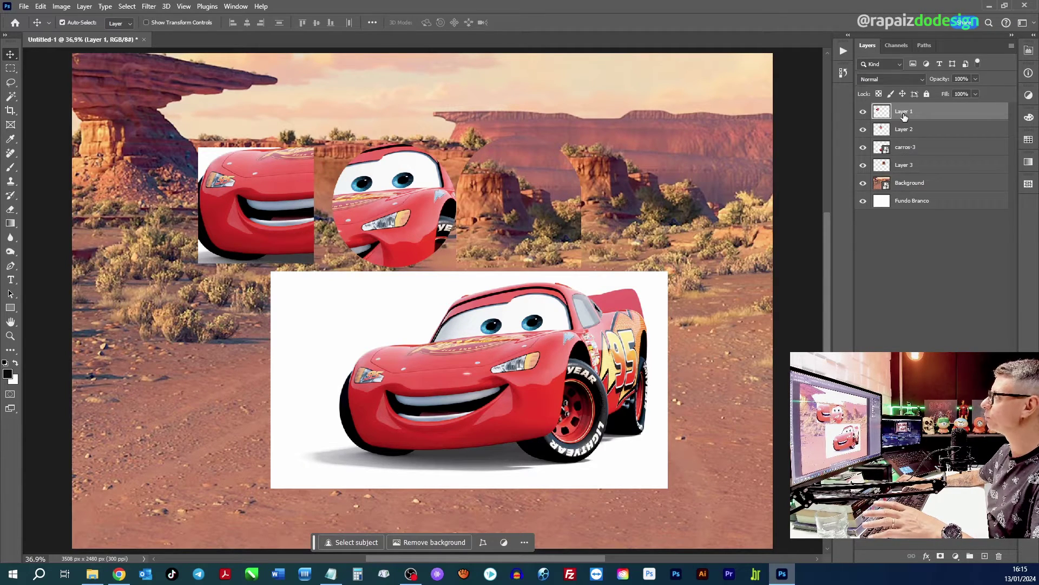
left_click(354, 222)
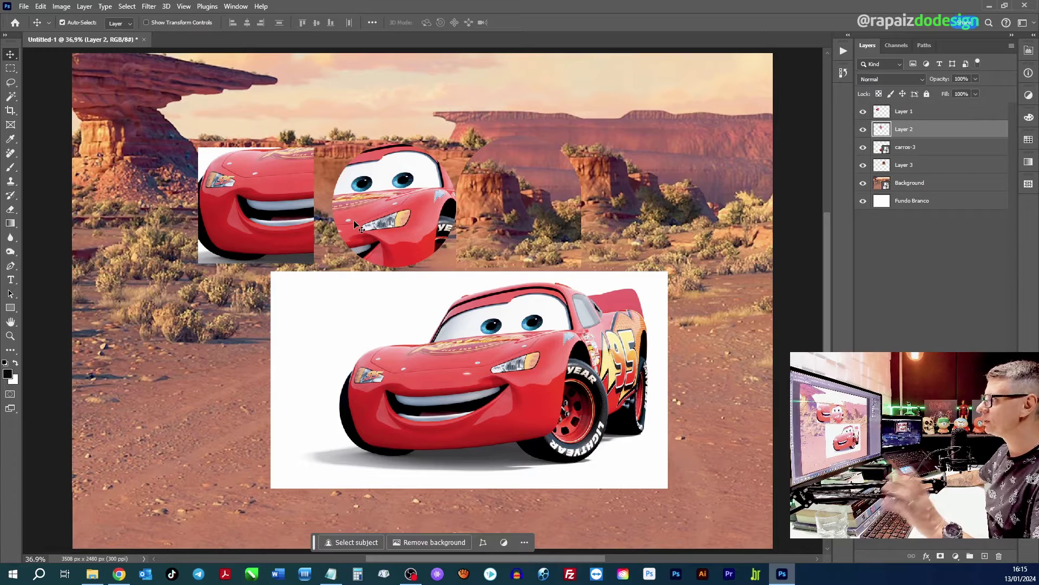
left_click(950, 146)
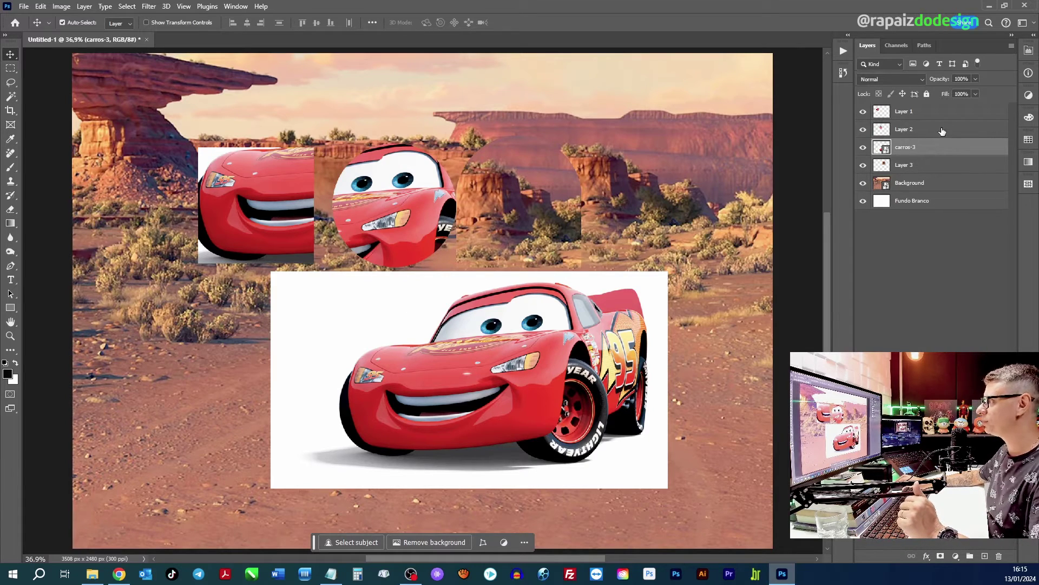
left_click(943, 131)
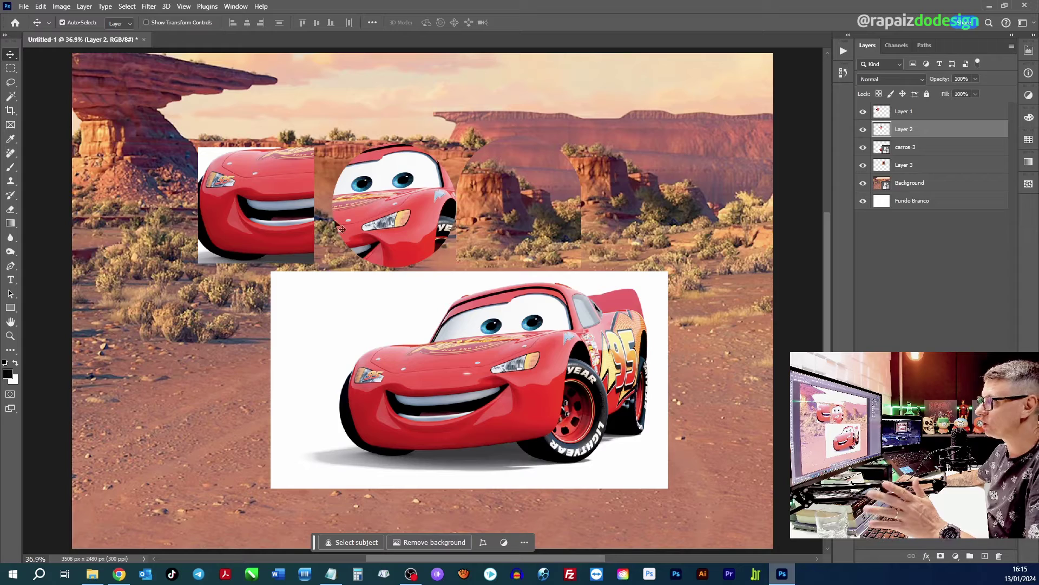
left_click(361, 234)
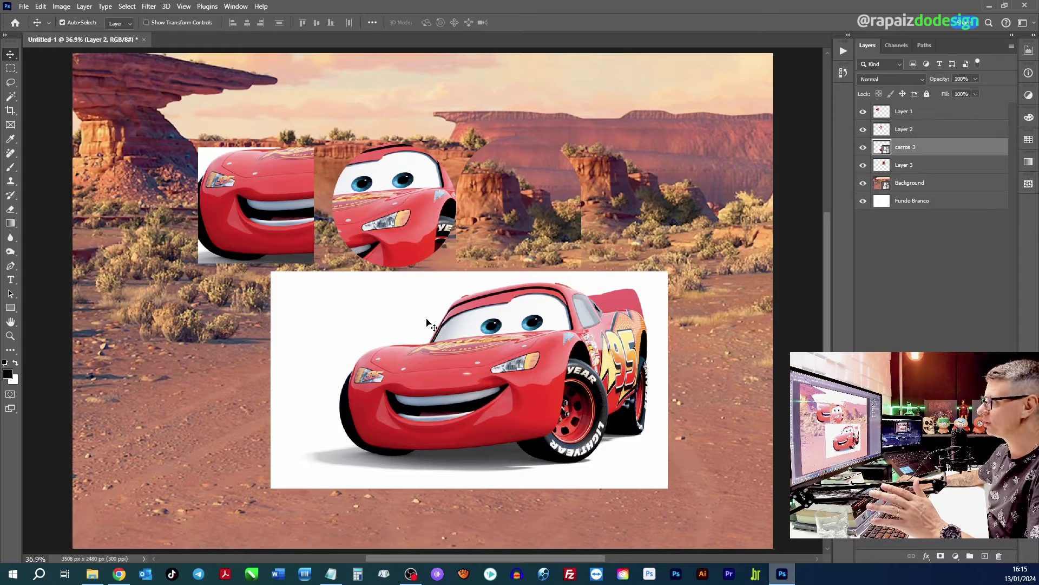
left_click(501, 244)
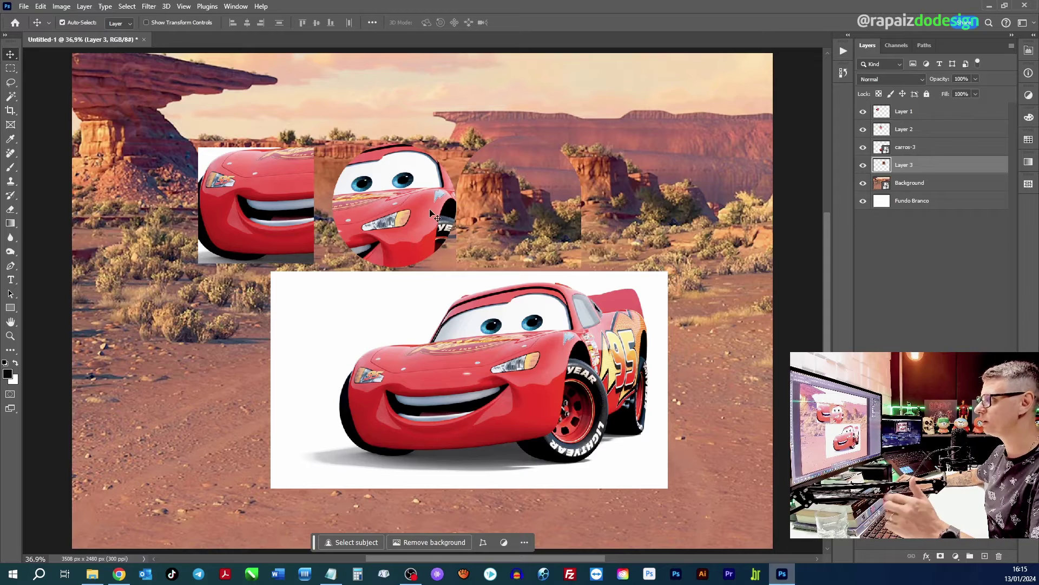
left_click(413, 209)
left_click_drag(399, 208, 395, 209)
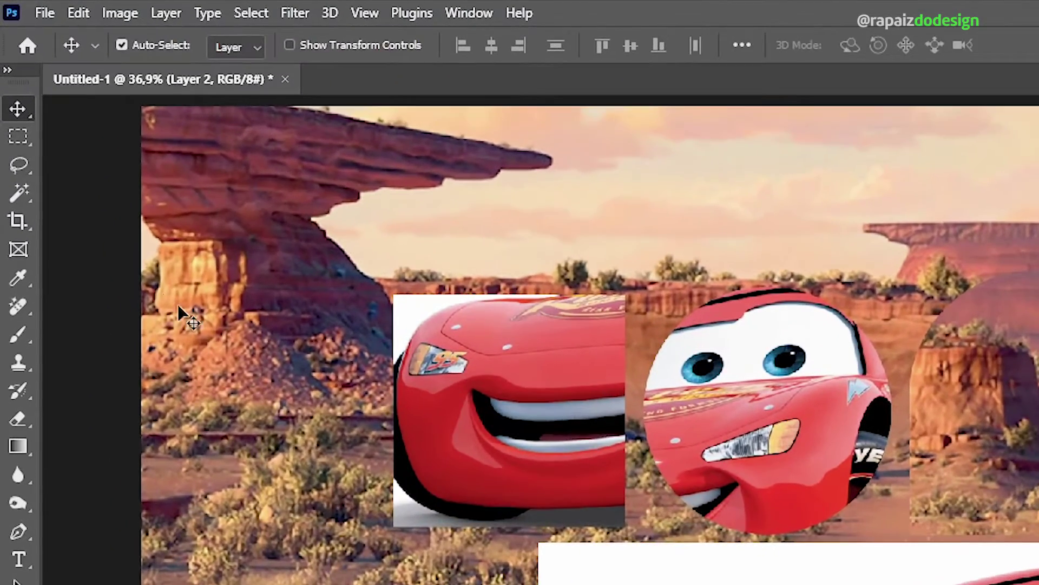
Step: Draw a tall rectangular selection over the right half of the rectangular car piece and check Layer 1's content by toggling its visibility
left_click(18, 134)
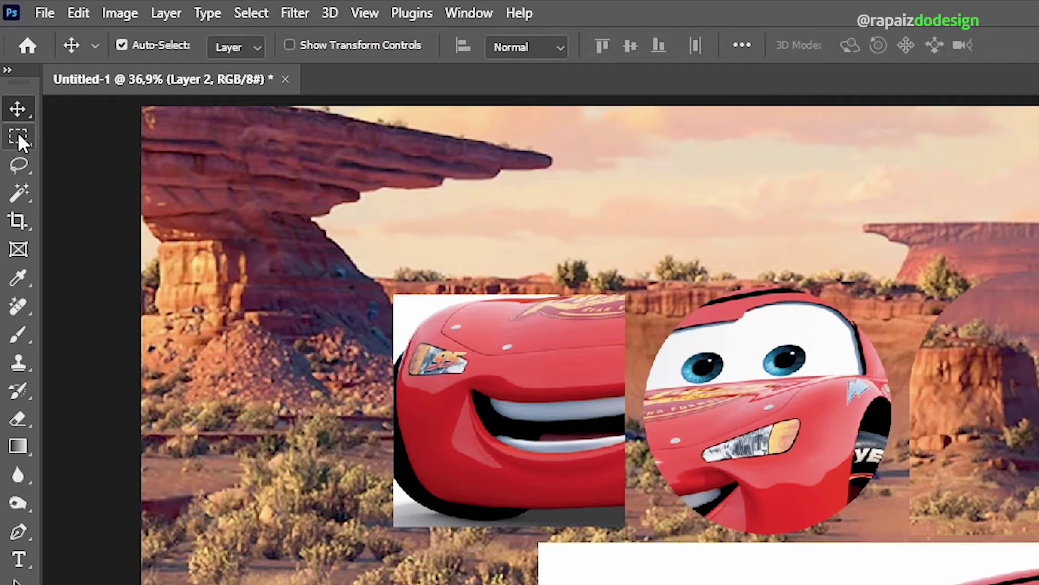
left_click_drag(516, 254, 642, 553)
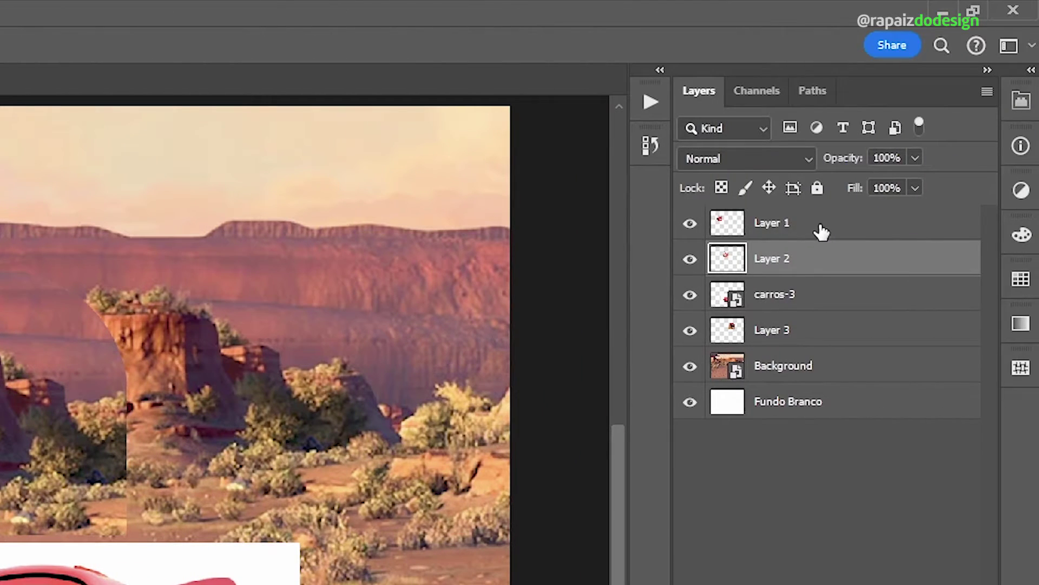
left_click(821, 231)
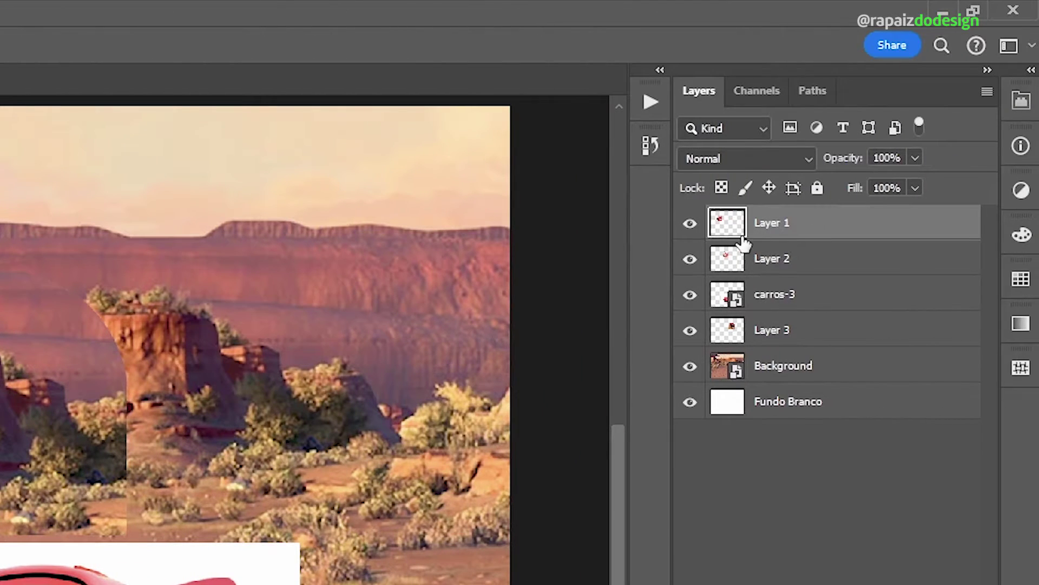
left_click(690, 233)
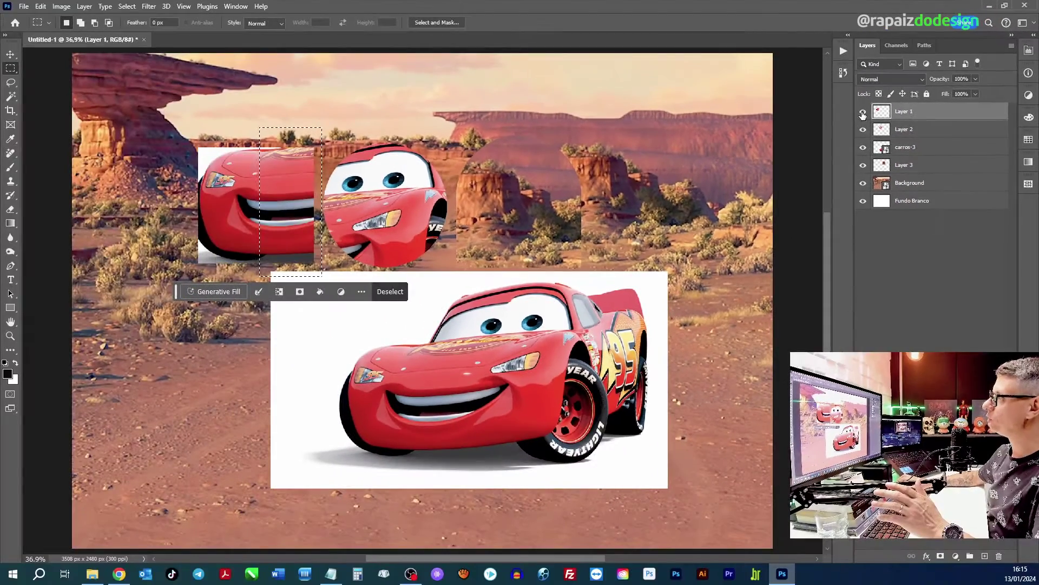
left_click(863, 112)
left_click(863, 112)
left_click(863, 112)
left_click(863, 112)
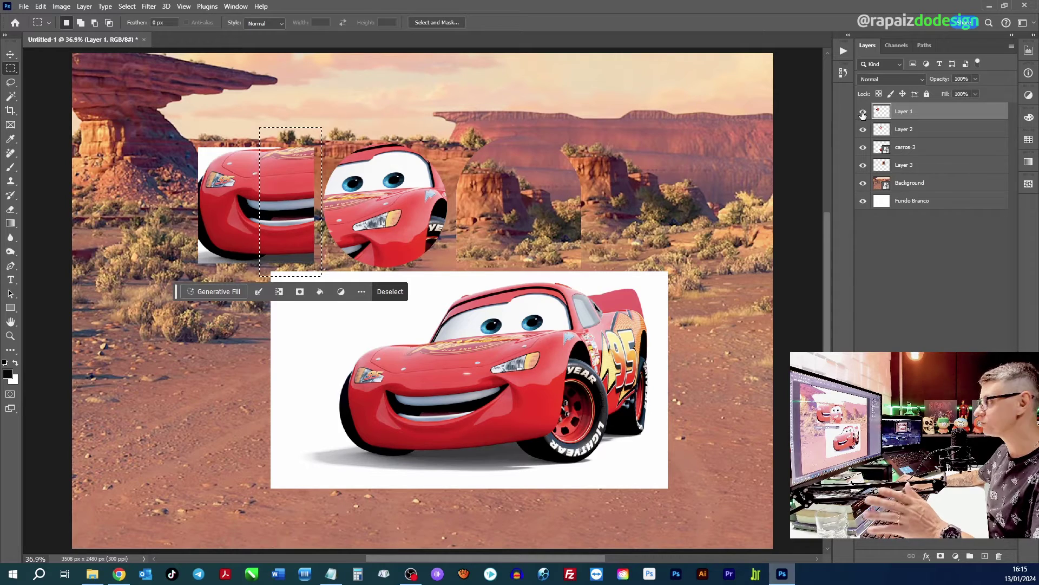
Step: Delete the selected area from Layer 1, undo the deletion, and clear the selection
key("Delete")
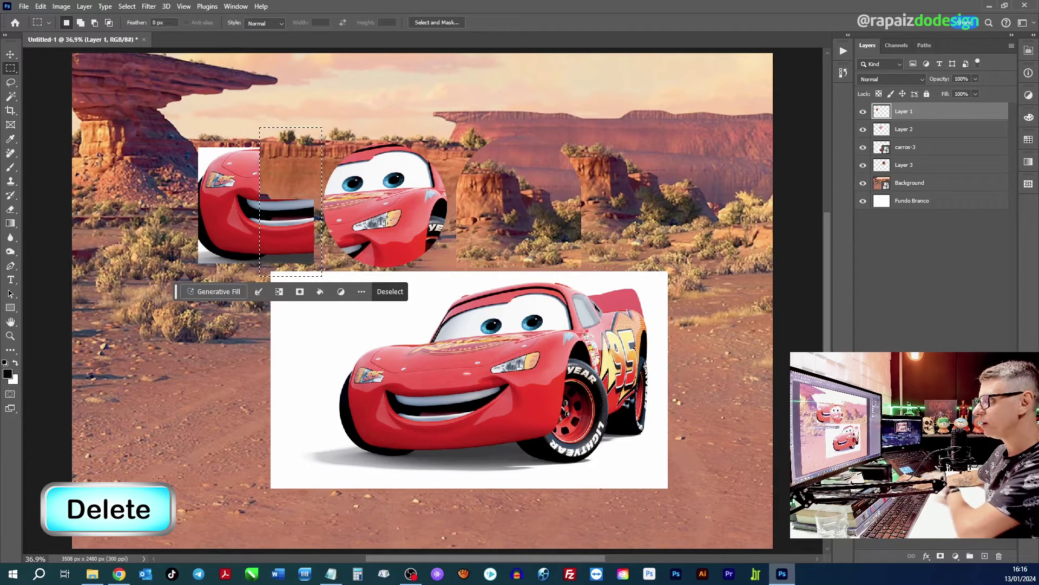
key("Delete")
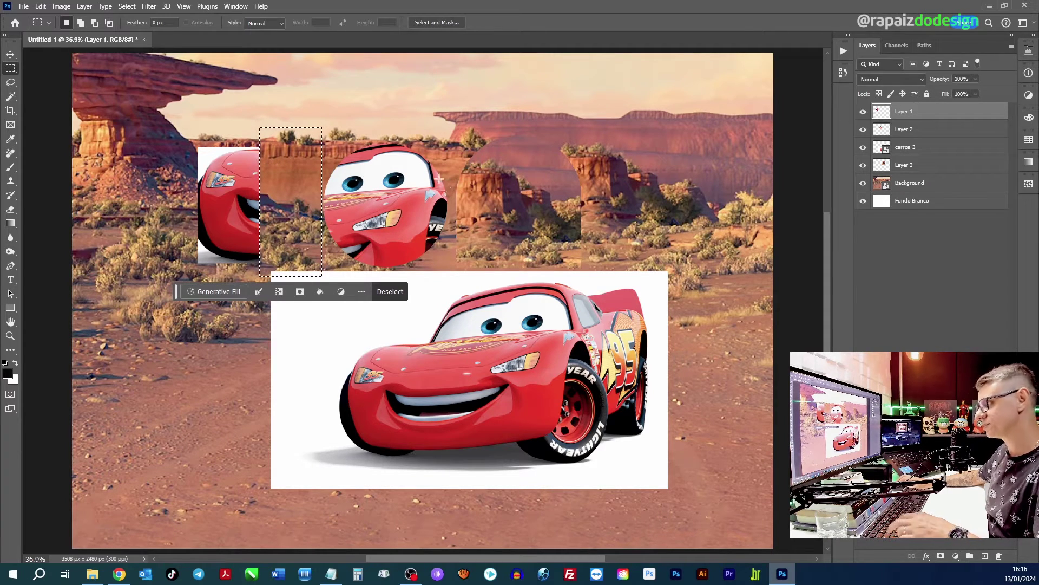
key("ctrl+z")
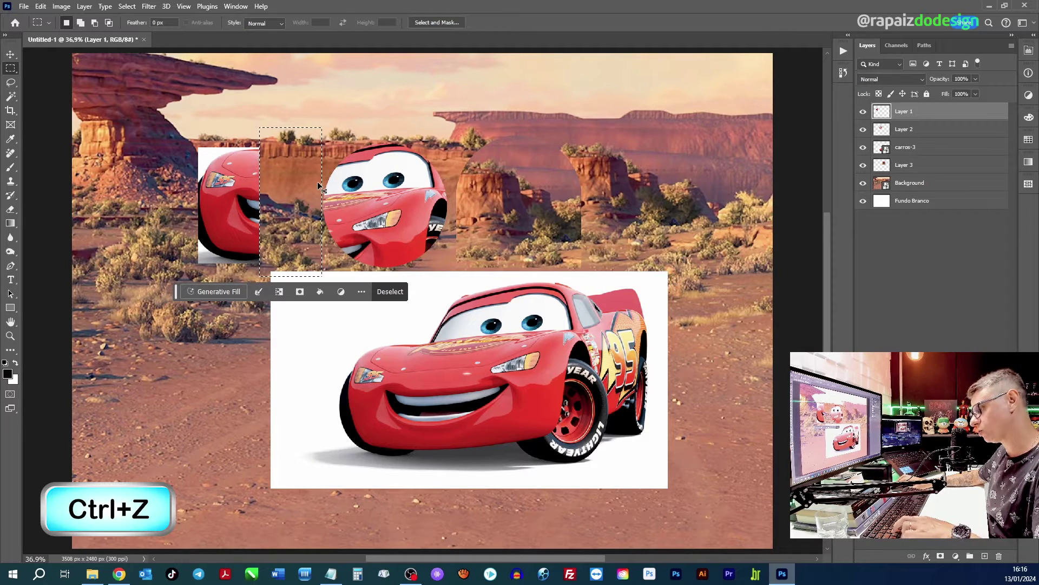
key("ctrl+d")
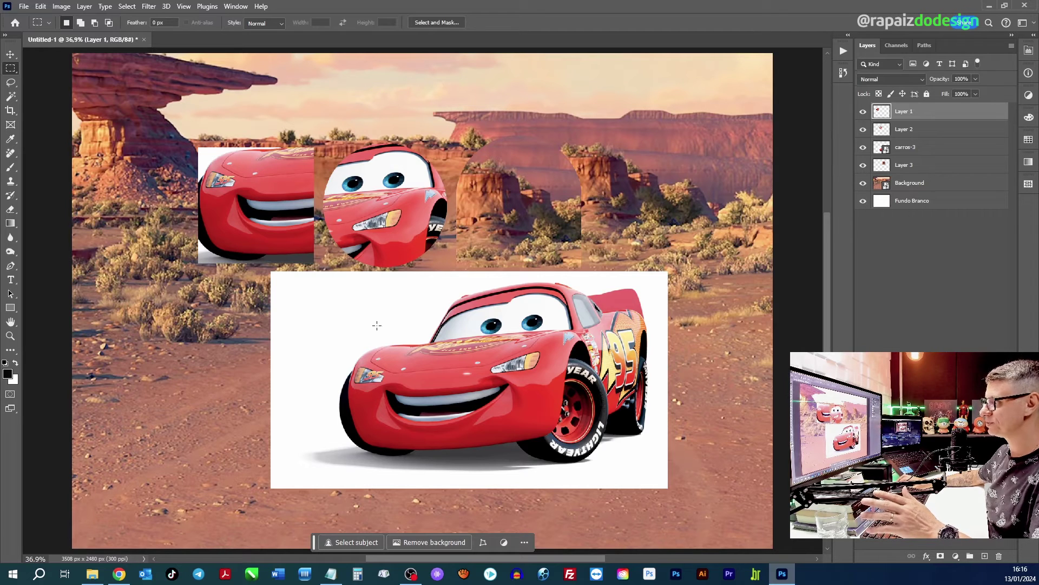
Step: Try to delete a rectangular selection over the full car's front from the carros-3 layer, and clear the selection
left_click_drag(366, 304, 967, 102)
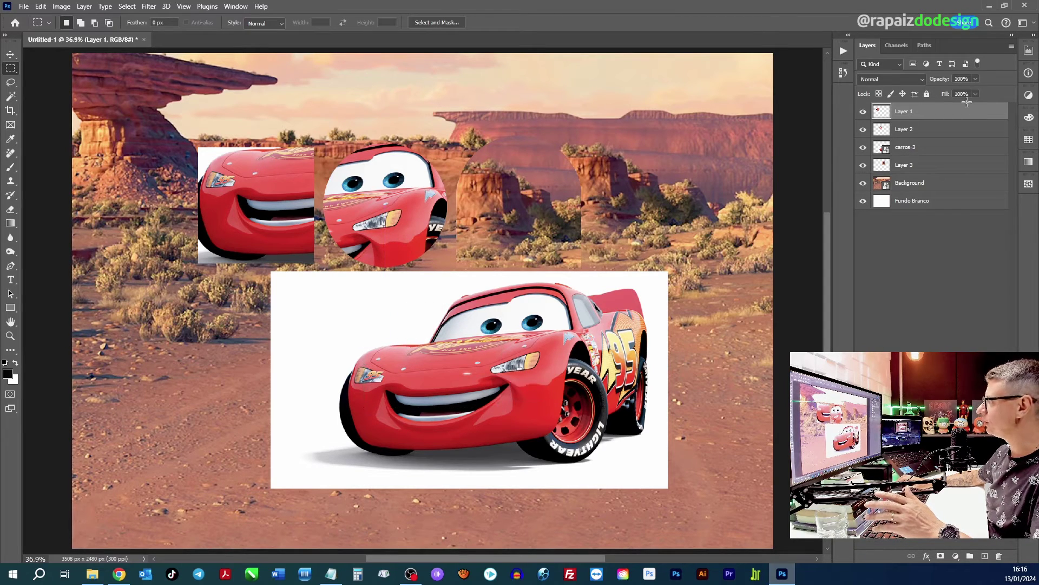
left_click(915, 150)
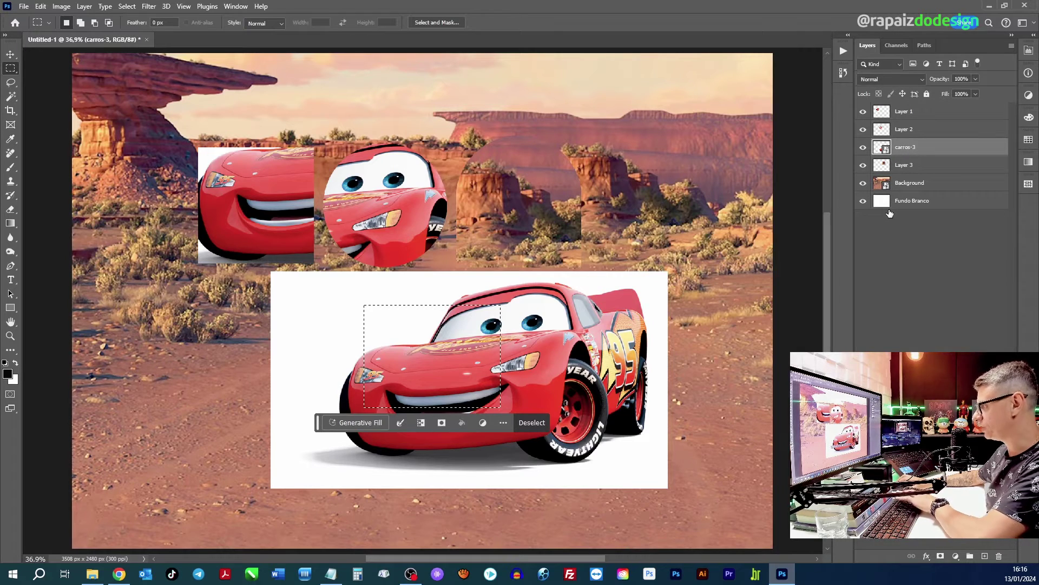
key("Delete")
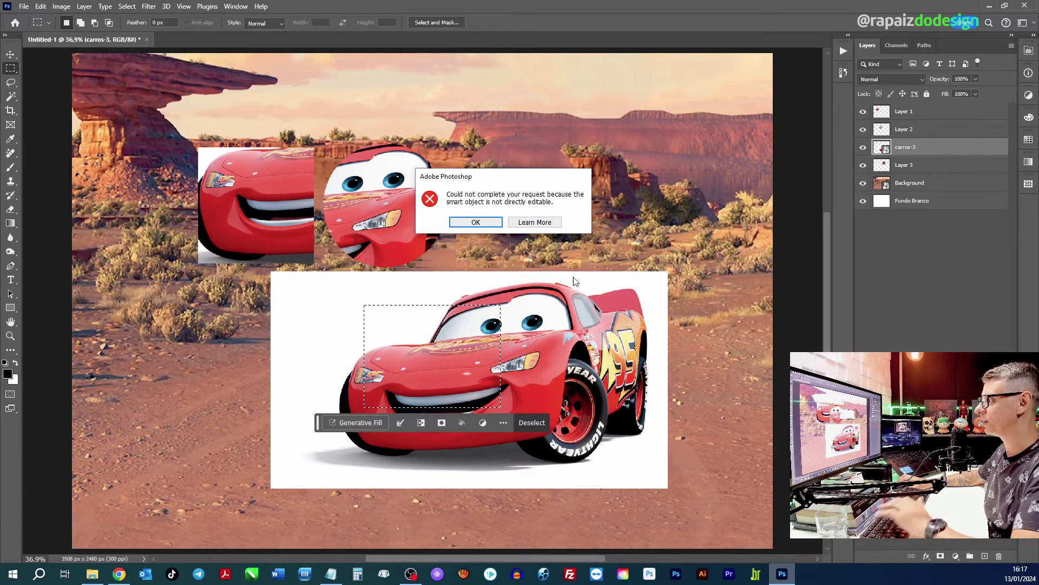
key("Return")
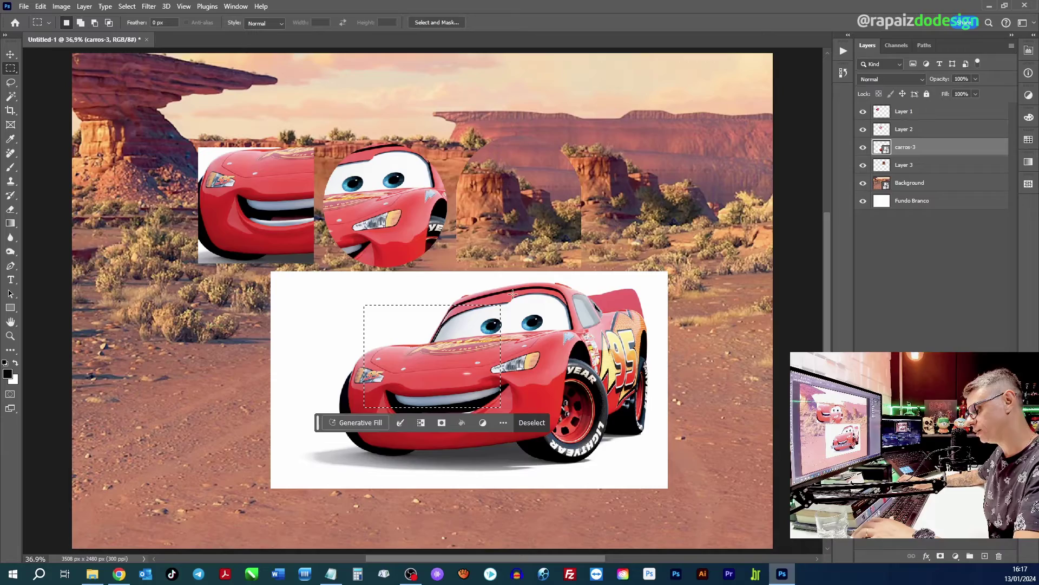
key("alt+Tab")
key("alt+Tab")
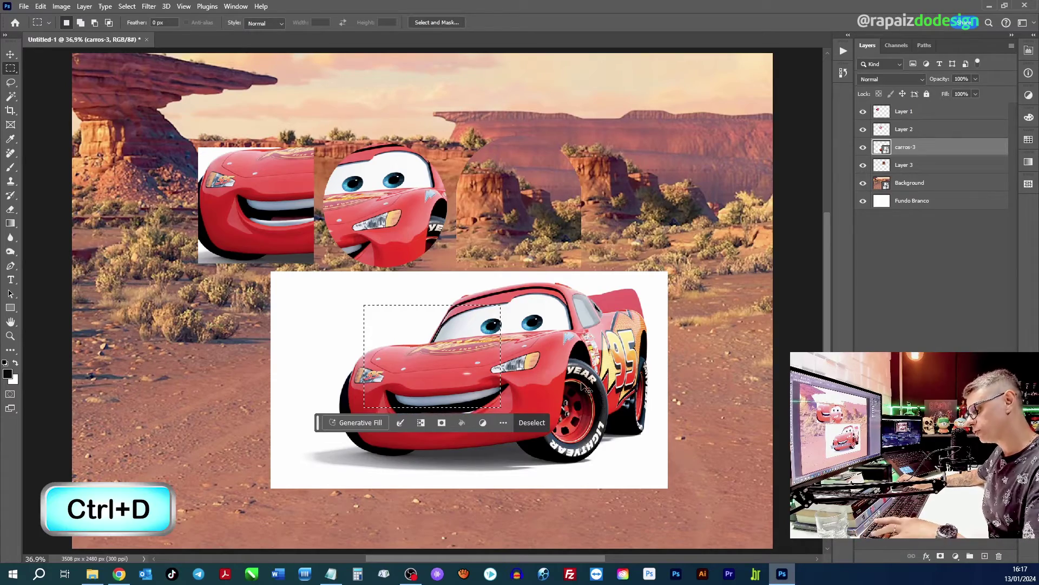
key("ctrl+d")
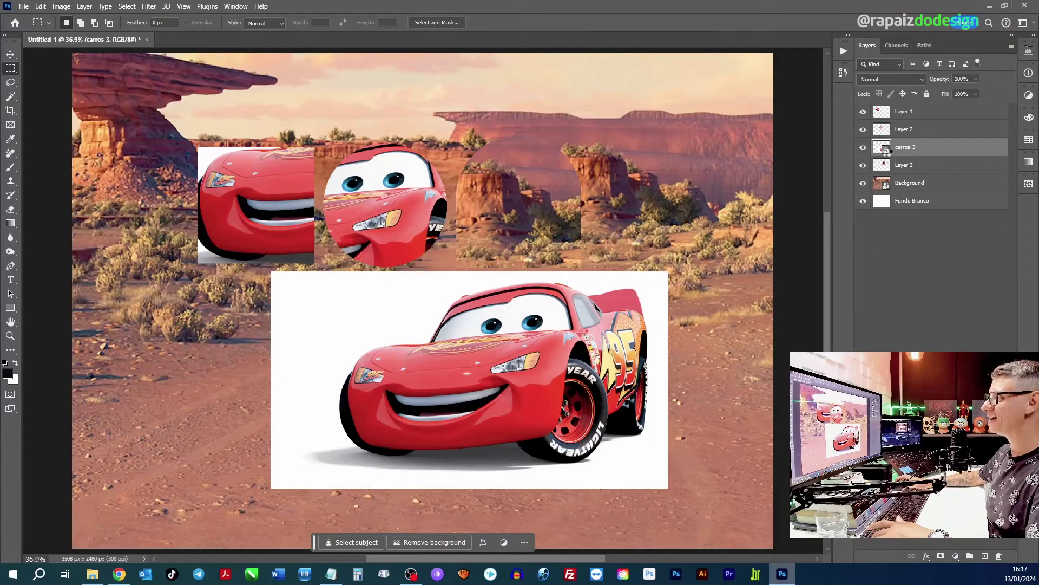
Step: Open the contents of the carros-3 smart object for inspection and close them without changes
double_click(885, 151)
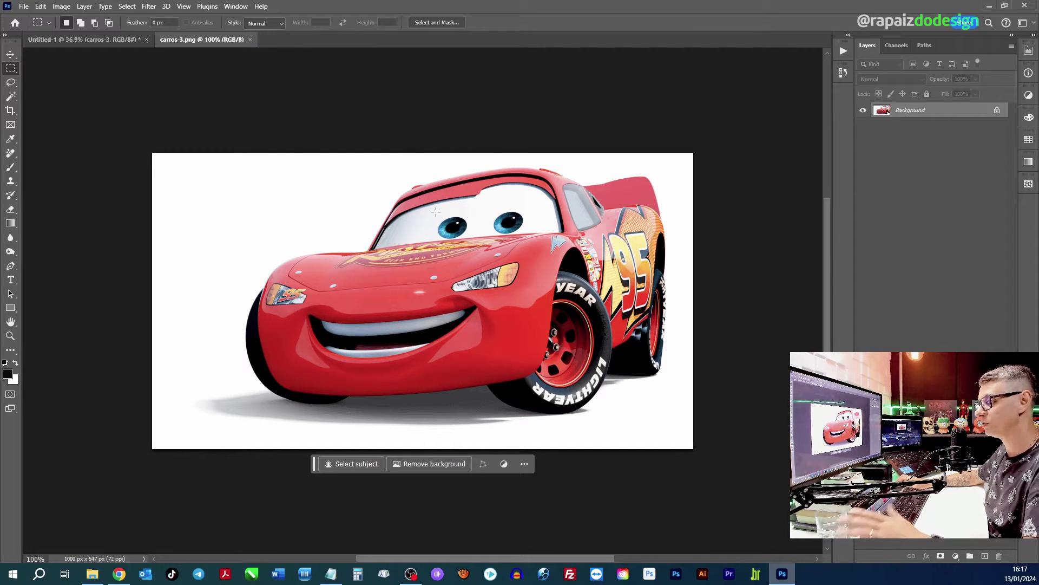
left_click(250, 39)
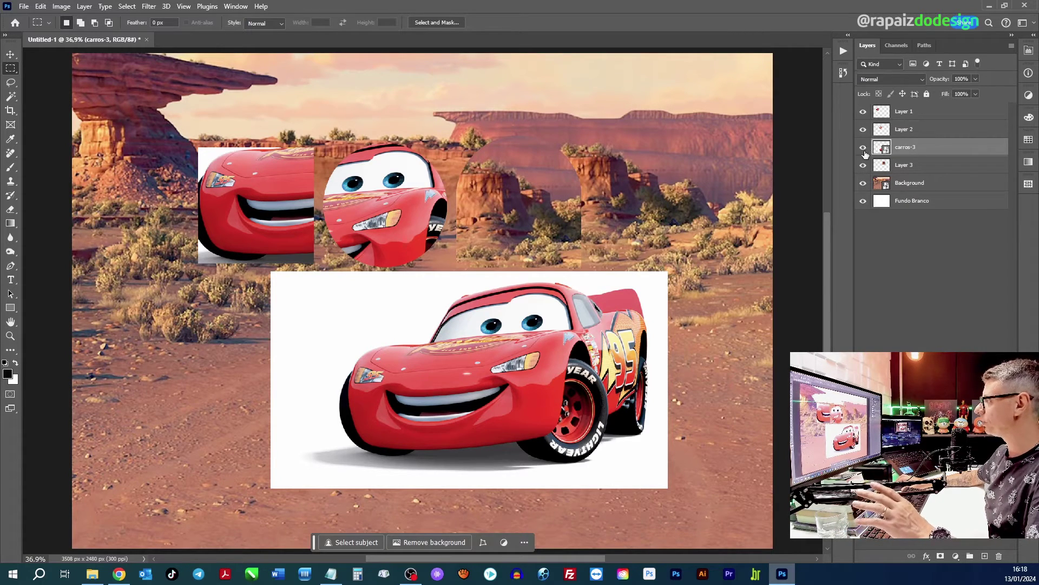
Step: Hide all layers except Background and Fundo Branco, leaving only the desert scene showing
left_click_drag(865, 184, 879, 94)
left_click(953, 112)
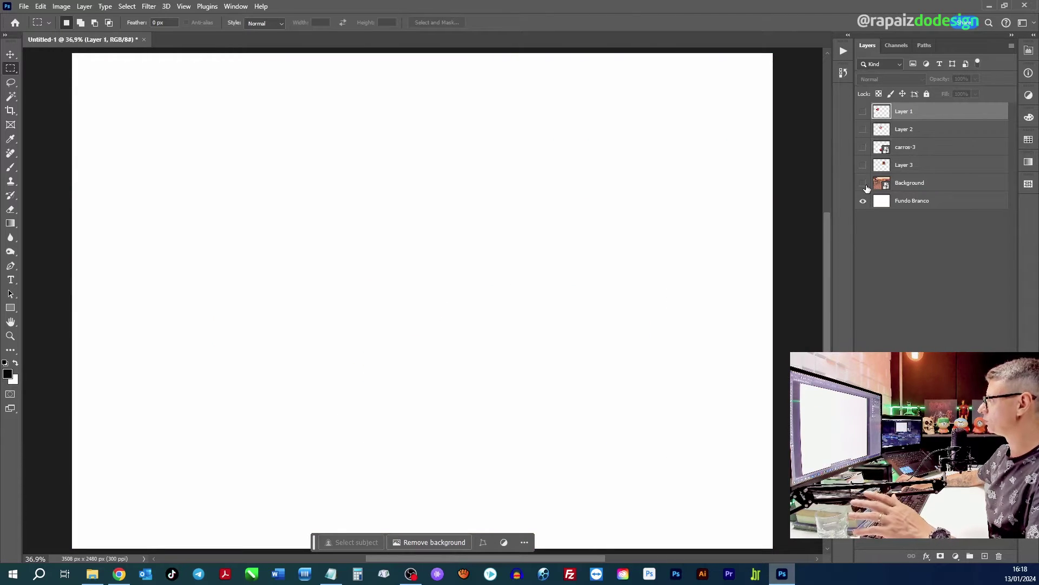
left_click(864, 183)
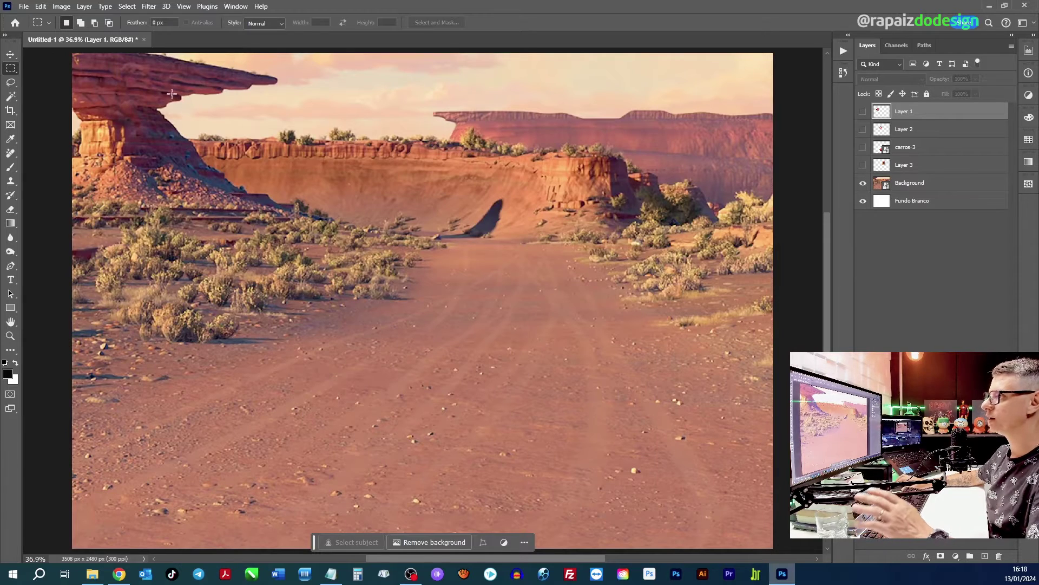
Step: Open the carros-3.png image from the Imgs folder as a separate document
left_click(10, 54)
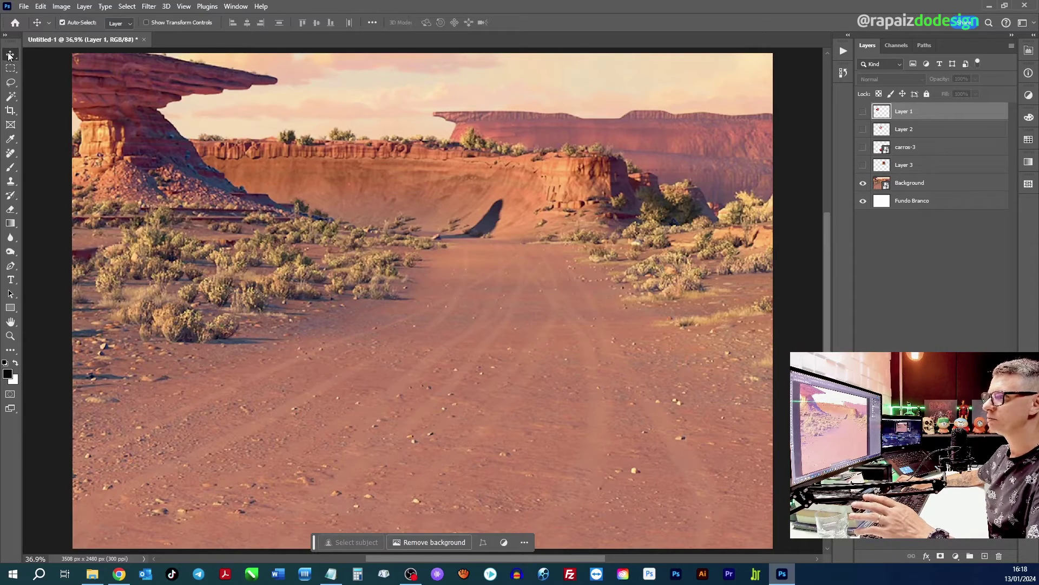
left_click(23, 6)
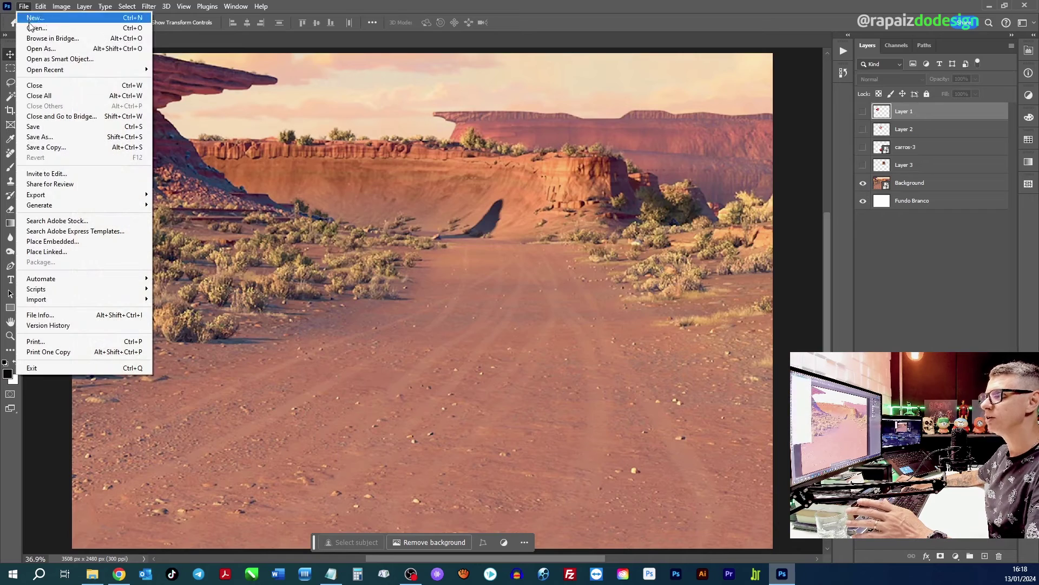
left_click(29, 29)
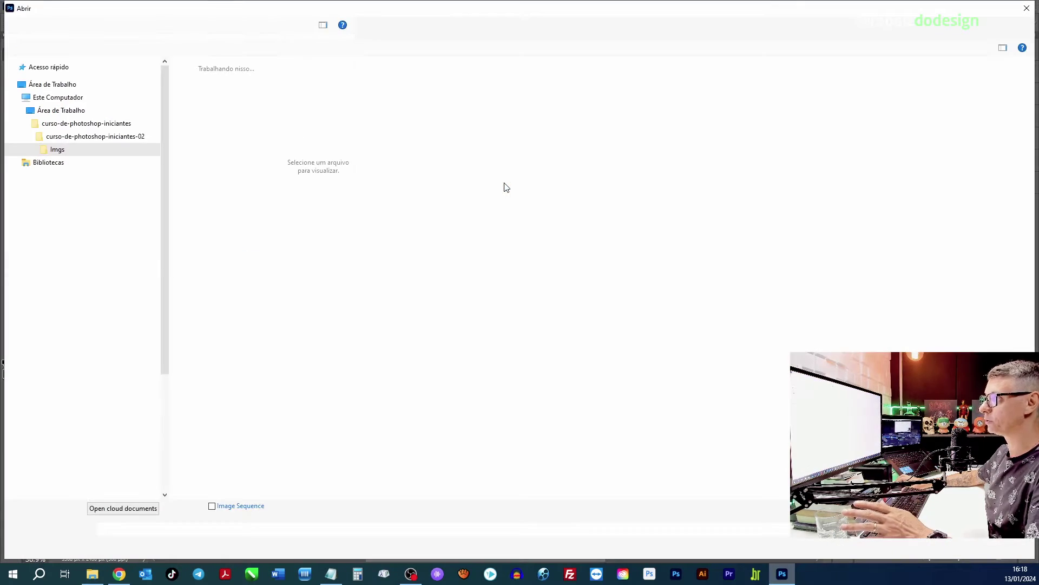
double_click(272, 103)
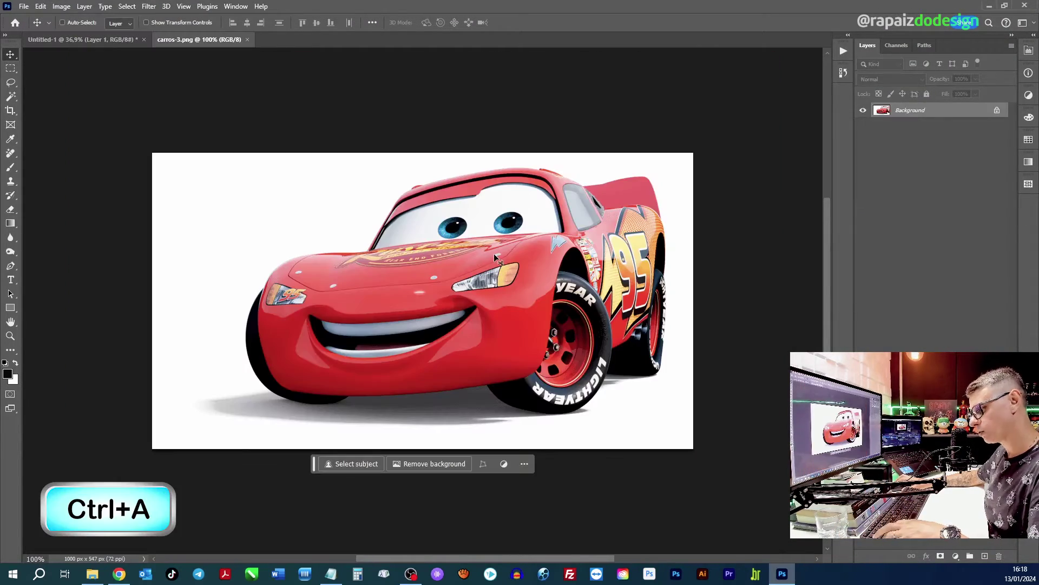
Step: Copy the whole carros-3.png image and paste it into Untitled-1 above Layer 1
key("ctrl+a")
key("ctrl+c")
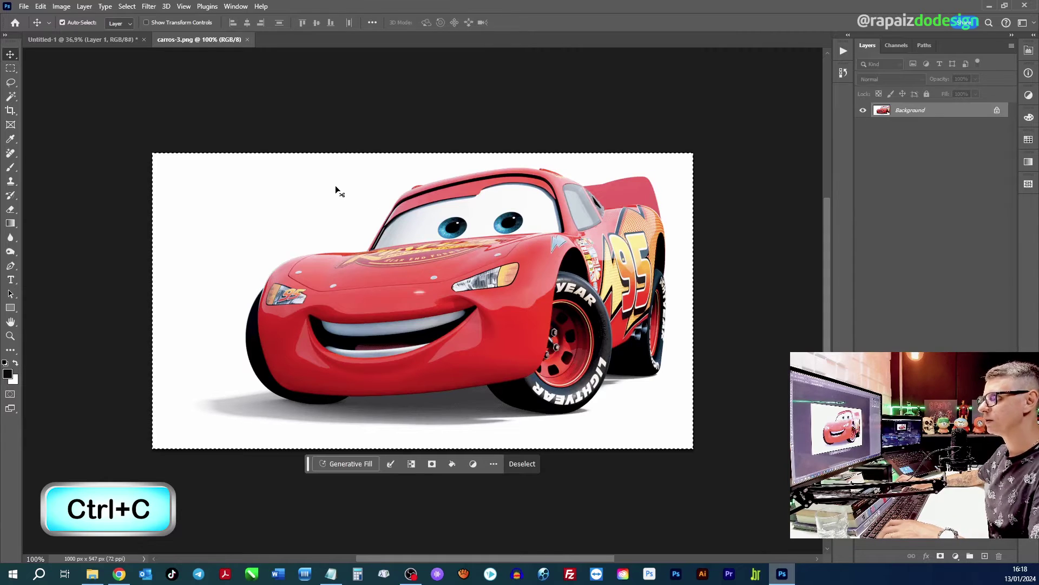
key("ctrl+Tab")
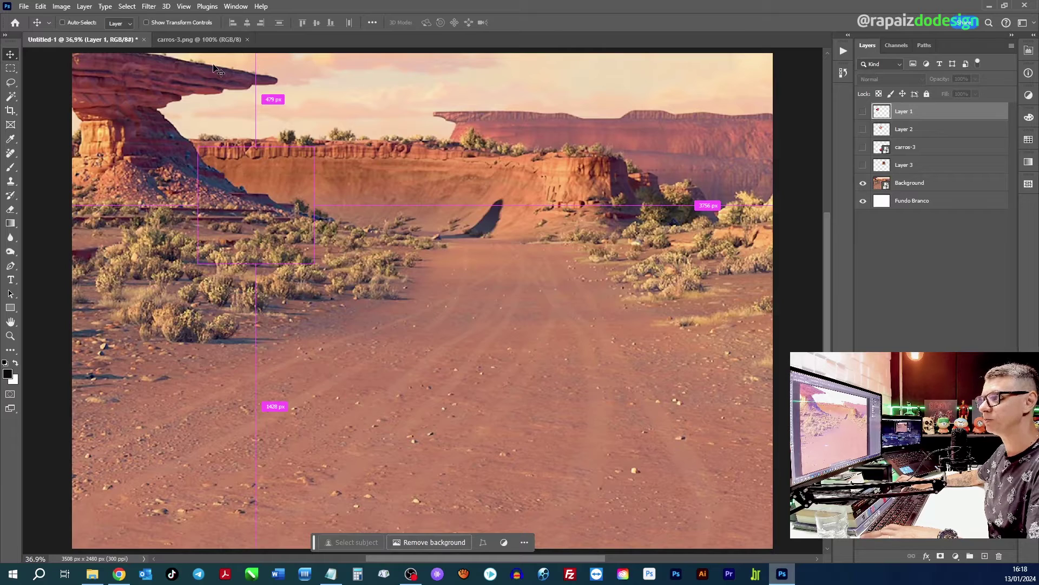
left_click(198, 41)
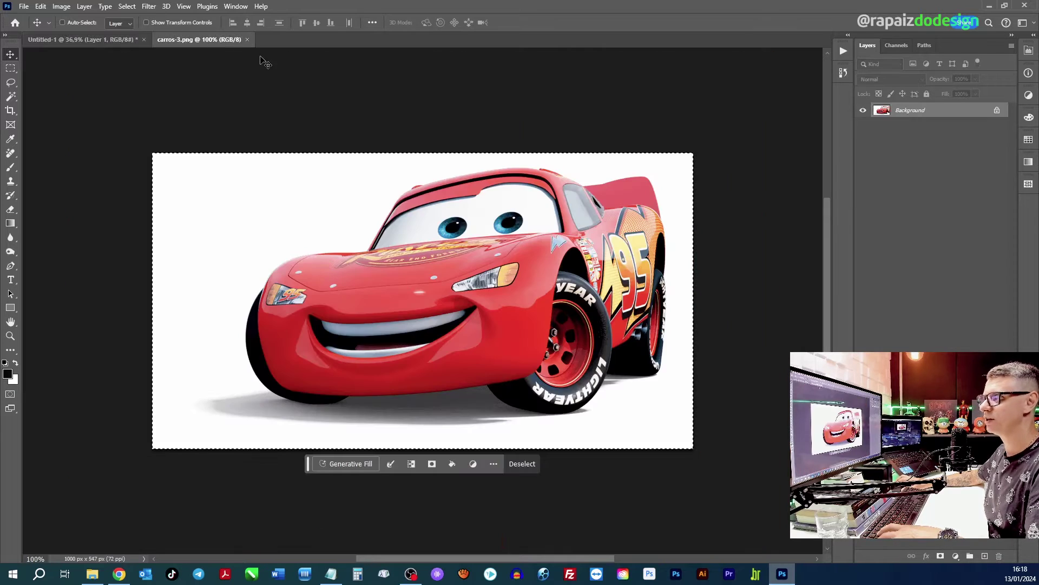
key("ctrl+Tab")
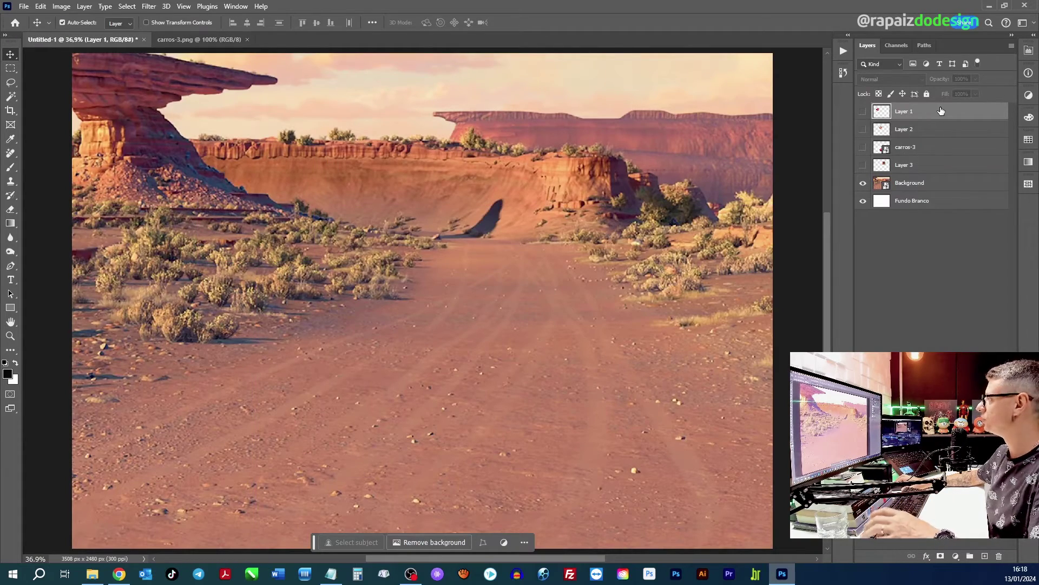
key("ctrl+v")
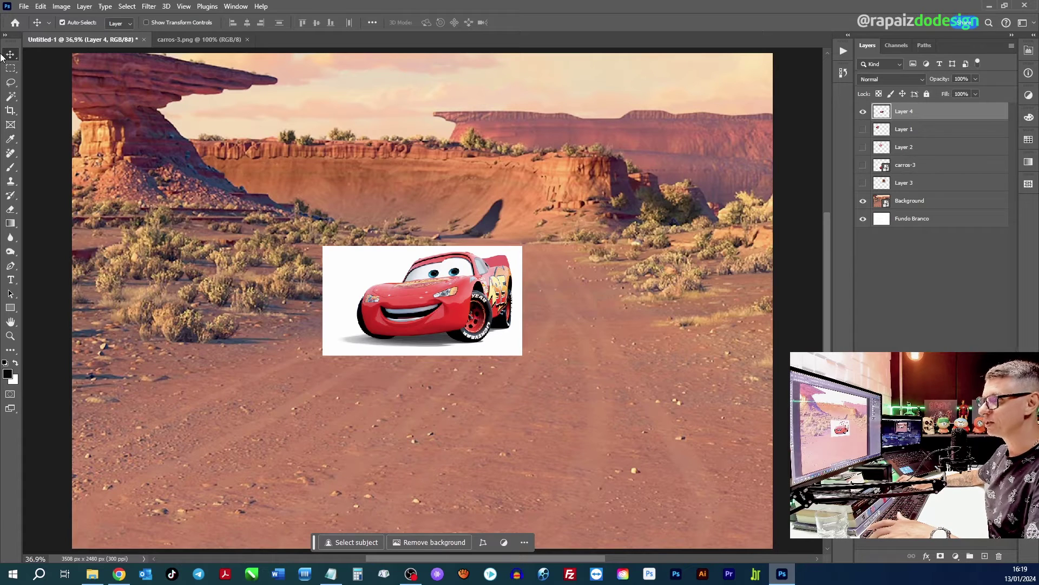
Step: Delete a tall rectangular section through the middle of the pasted car image, and clear the selection
left_click(10, 69)
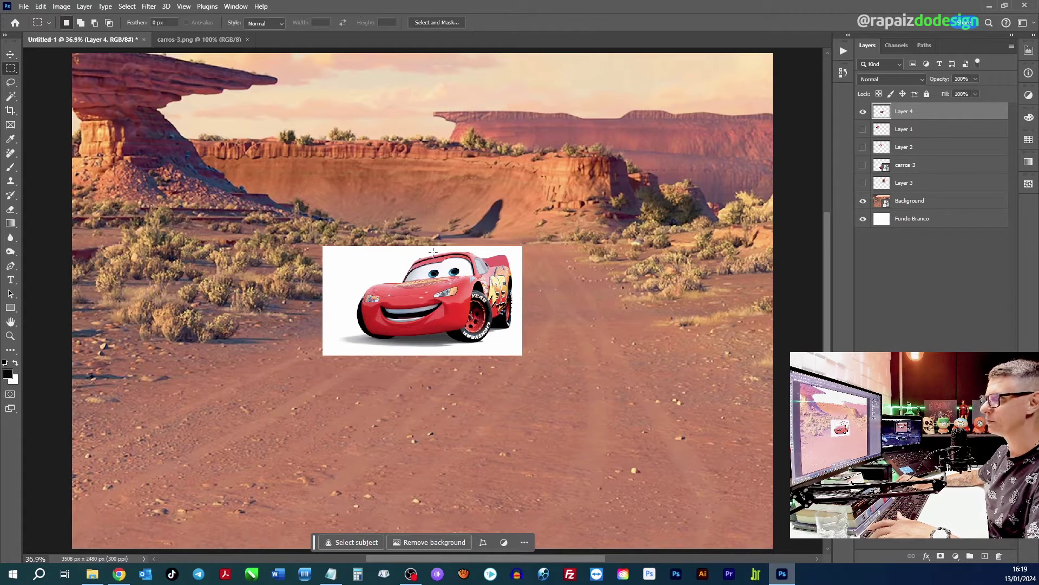
left_click_drag(379, 253, 440, 355)
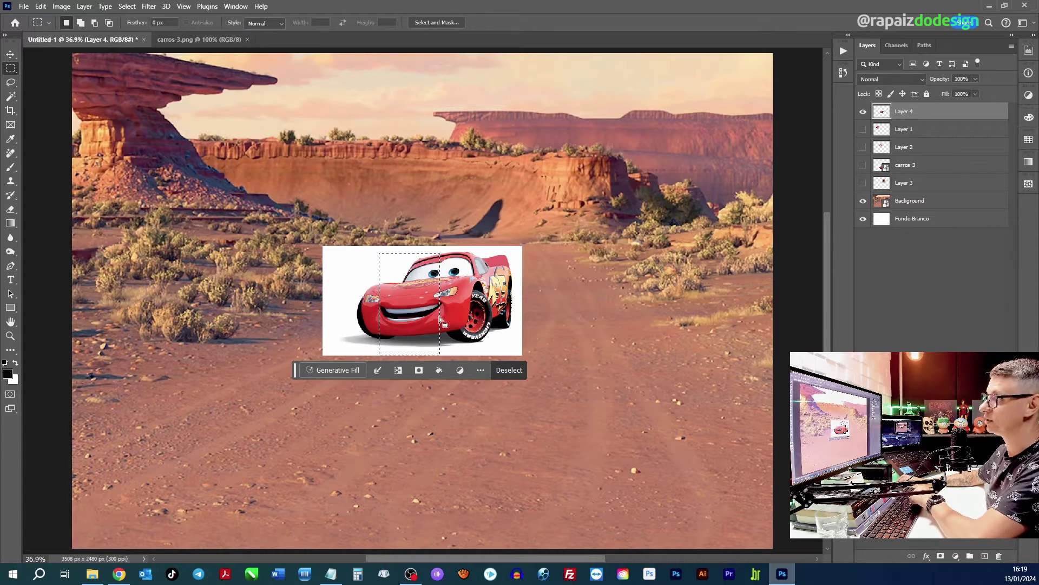
key("Delete")
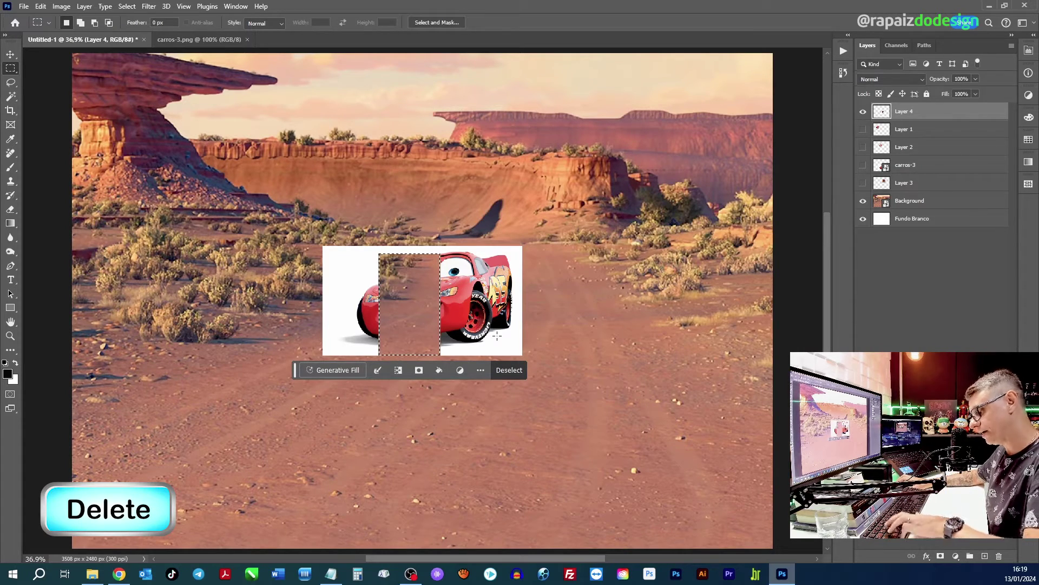
left_click(497, 335)
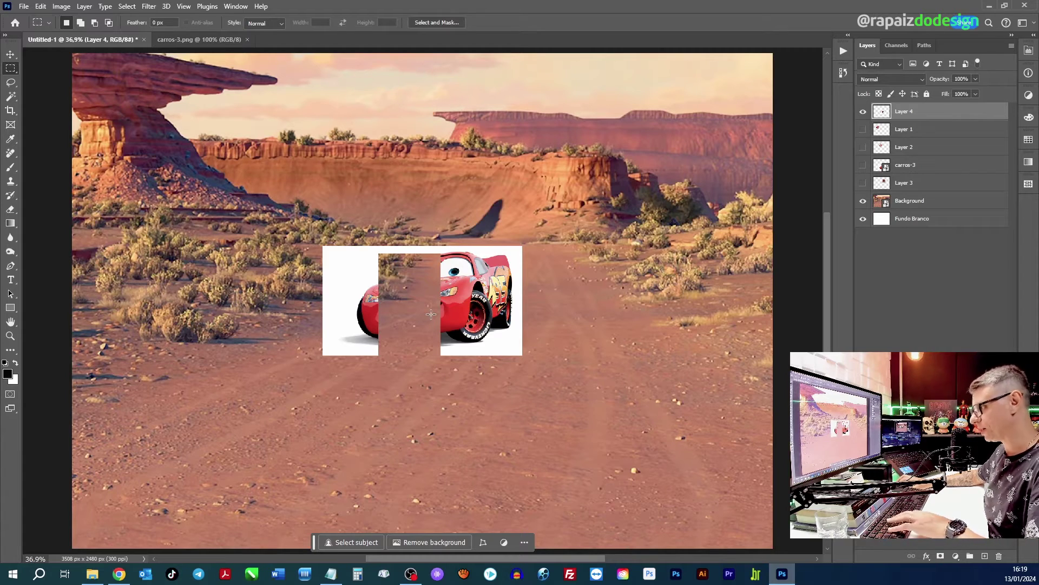
Step: Delete the pasted car layer and show Layer 1, Layer 2, carros-3 and Layer 3 again
key("v")
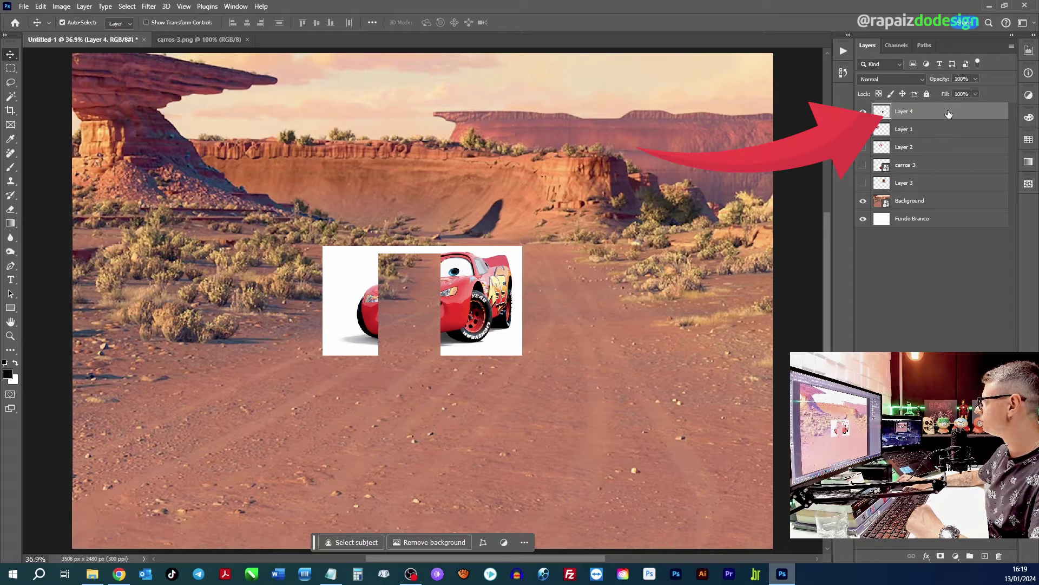
left_click_drag(951, 113, 1000, 555)
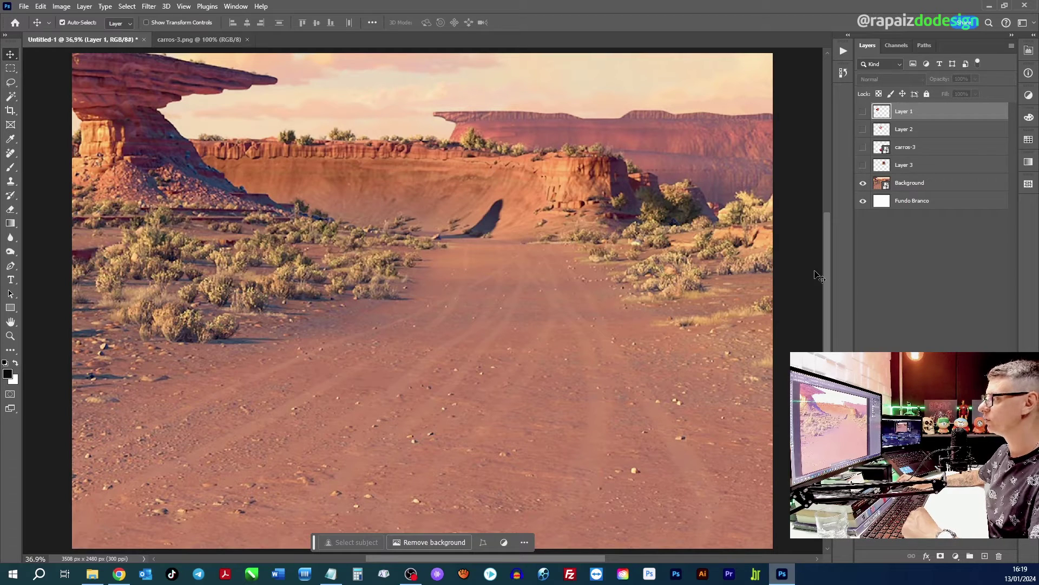
left_click_drag(864, 112, 866, 170)
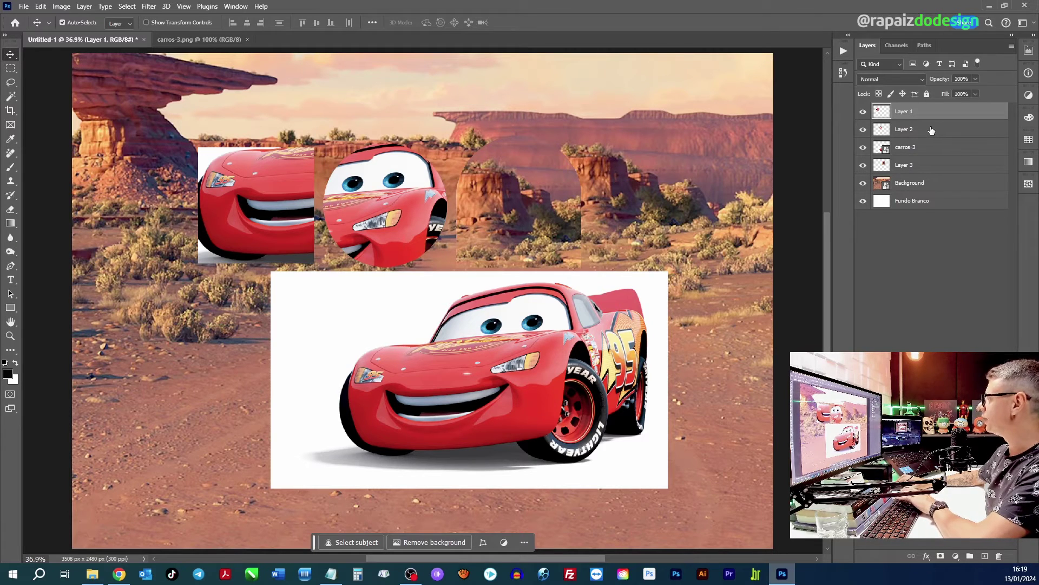
Step: Delete Layer 1, Layer 2 and Layer 3 from the Untitled-1 composition
key("Delete")
key("Delete")
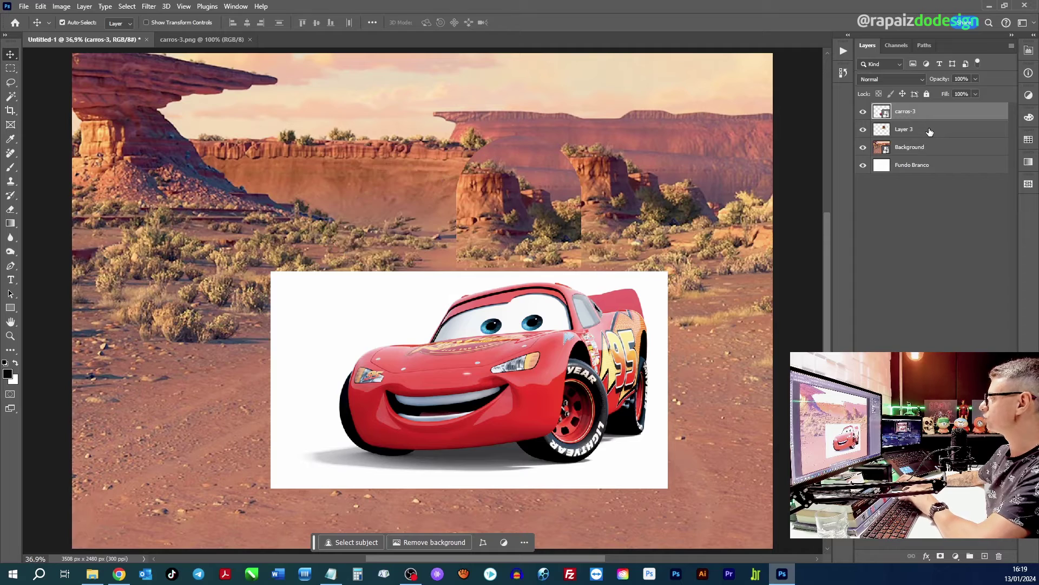
left_click(929, 132)
key("Delete")
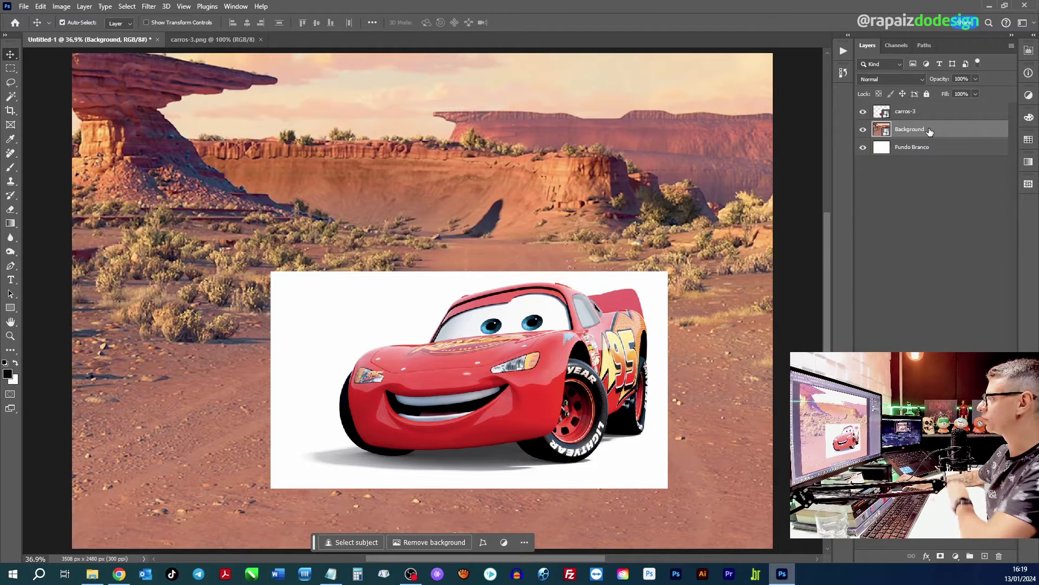
Step: Open the contents of the carros-3 smart object and convert its locked Background into a regular layer
left_click(928, 113)
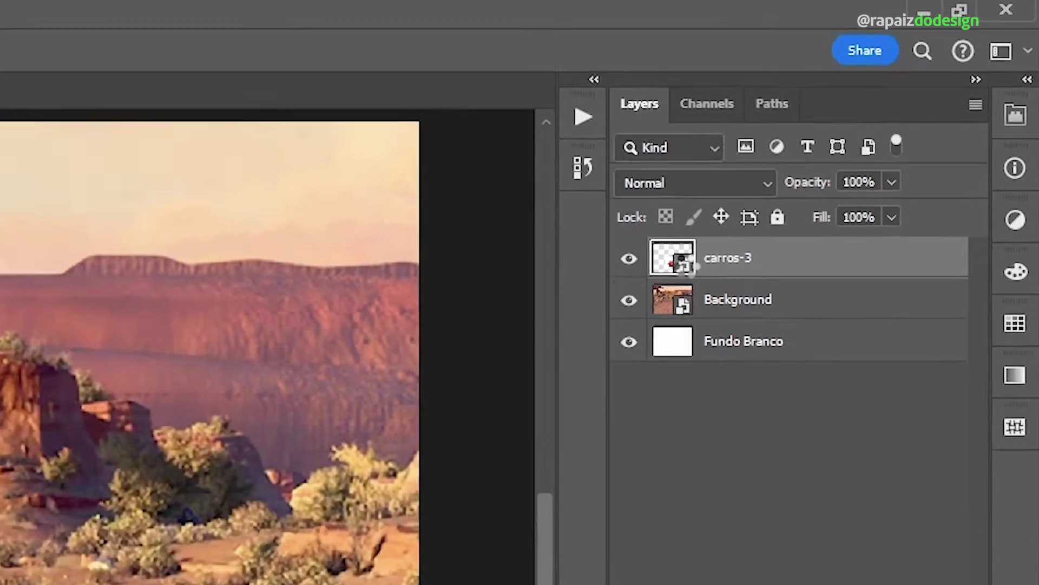
double_click(584, 342)
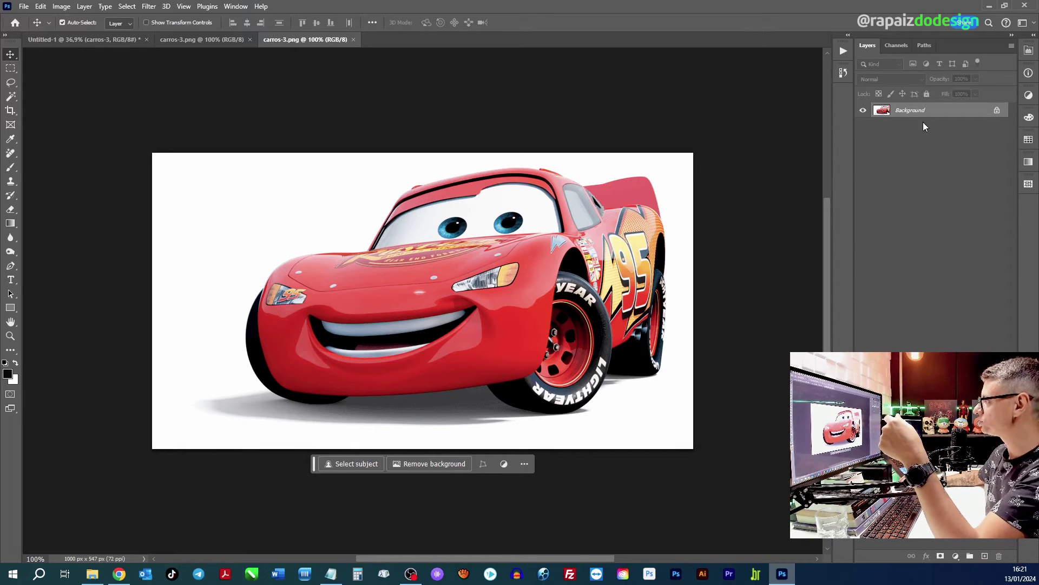
double_click(939, 111)
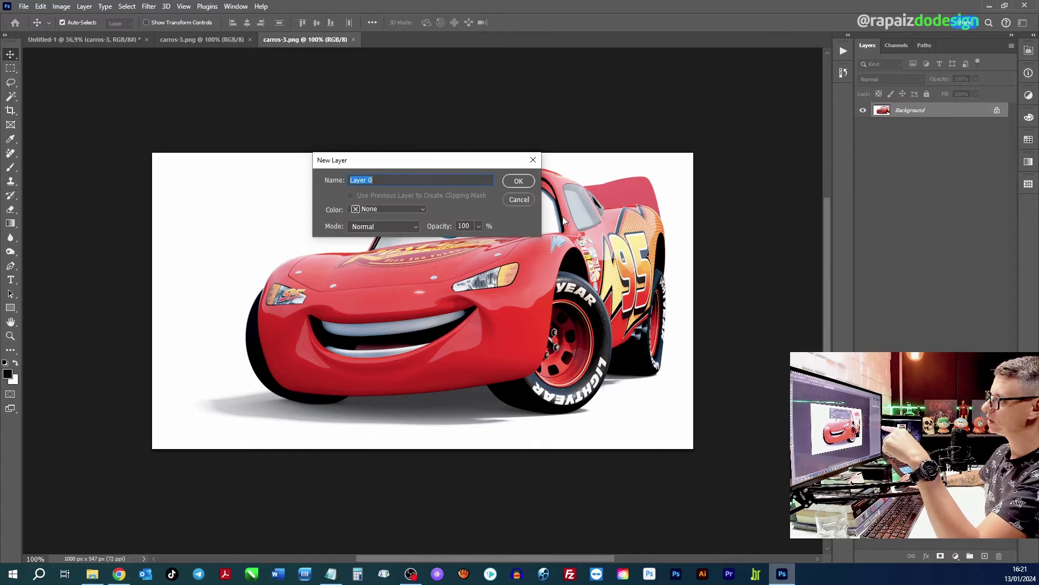
left_click(528, 185)
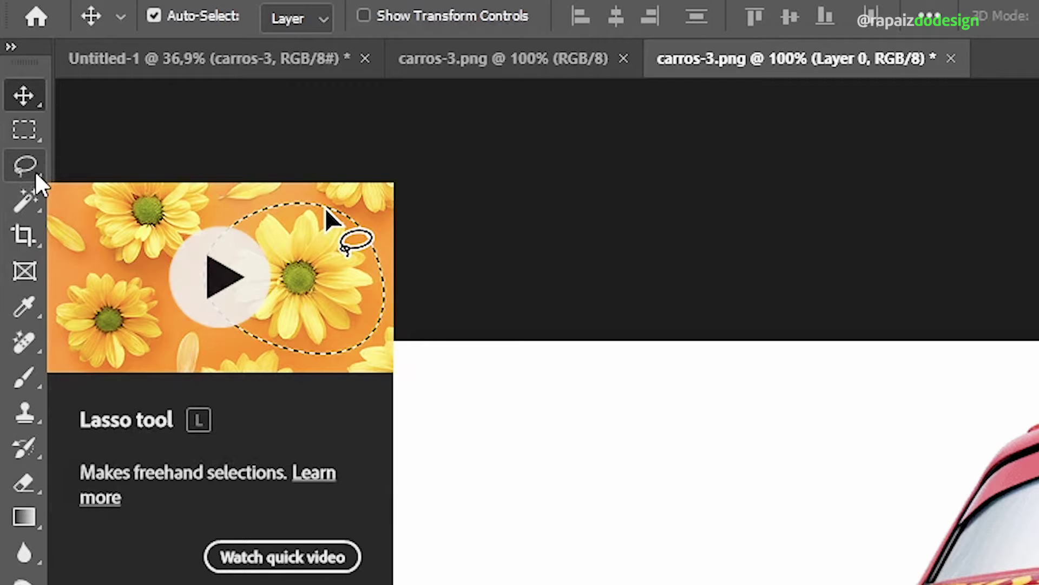
Step: Draw a loose freehand Lasso selection around the whole car and its shadow, and move the contextual task bar below the image
key("l")
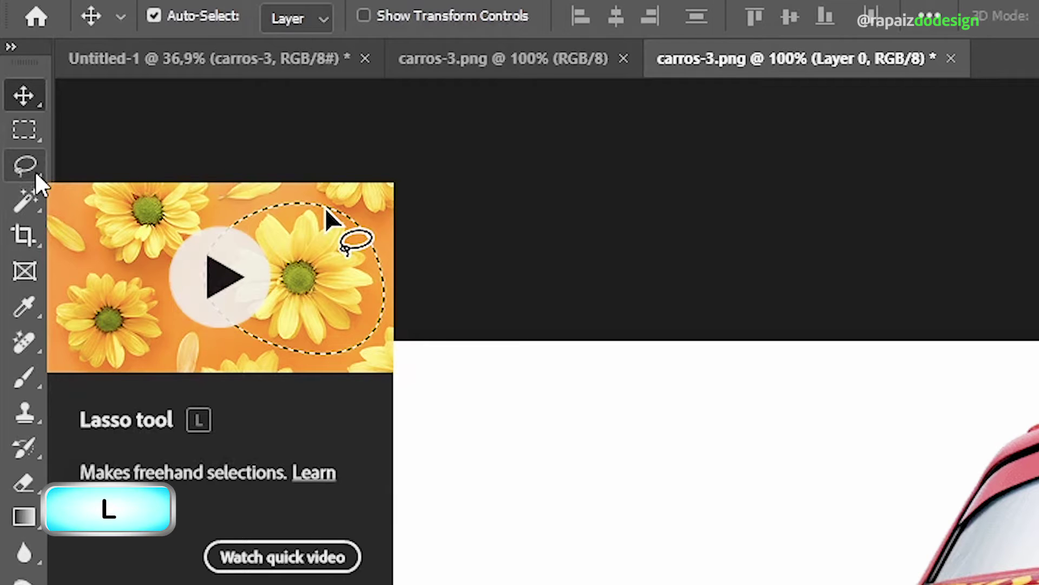
left_click(31, 169)
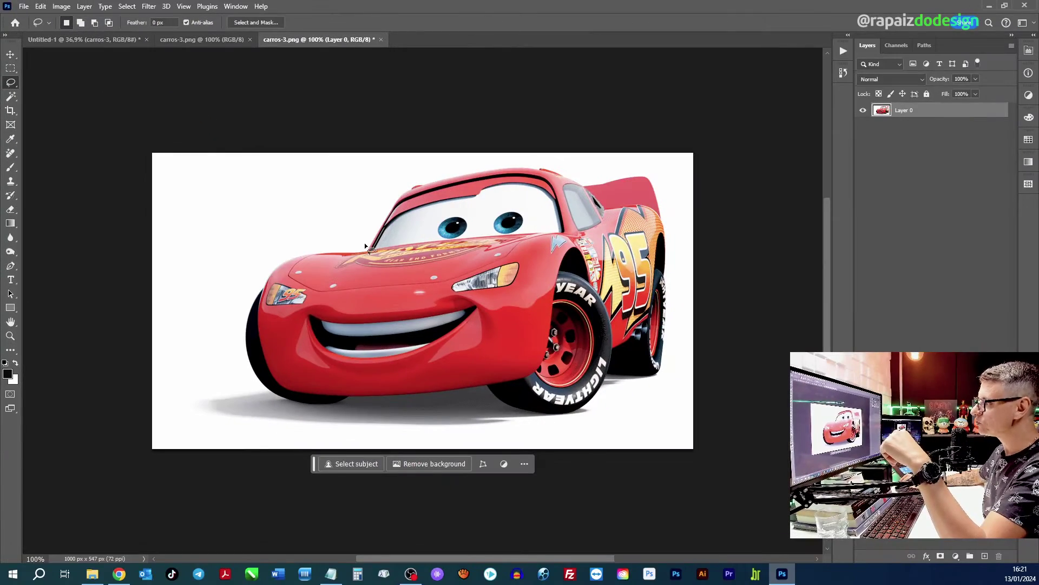
mouse_move(365, 248)
left_mouse_down()
mouse_move(384, 206)
mouse_move(422, 180)
left_mouse_up()
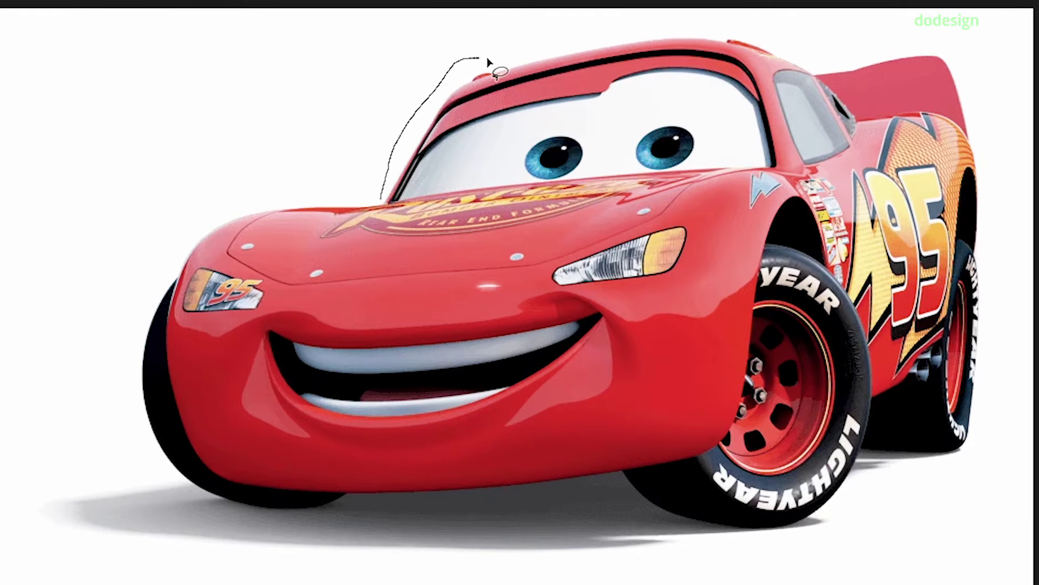
mouse_move(489, 60)
left_mouse_down()
mouse_move(702, 29)
mouse_move(766, 33)
mouse_move(843, 58)
mouse_move(948, 48)
mouse_move(987, 155)
mouse_move(999, 246)
mouse_move(978, 451)
mouse_move(855, 504)
left_mouse_up()
mouse_move(812, 541)
left_mouse_down()
mouse_move(721, 545)
mouse_move(654, 565)
mouse_move(120, 556)
mouse_move(38, 533)
mouse_move(1, 504)
mouse_move(131, 475)
mouse_move(111, 333)
mouse_move(129, 278)
mouse_move(206, 218)
mouse_move(321, 198)
left_mouse_up()
left_click_drag(384, 199, 384, 198)
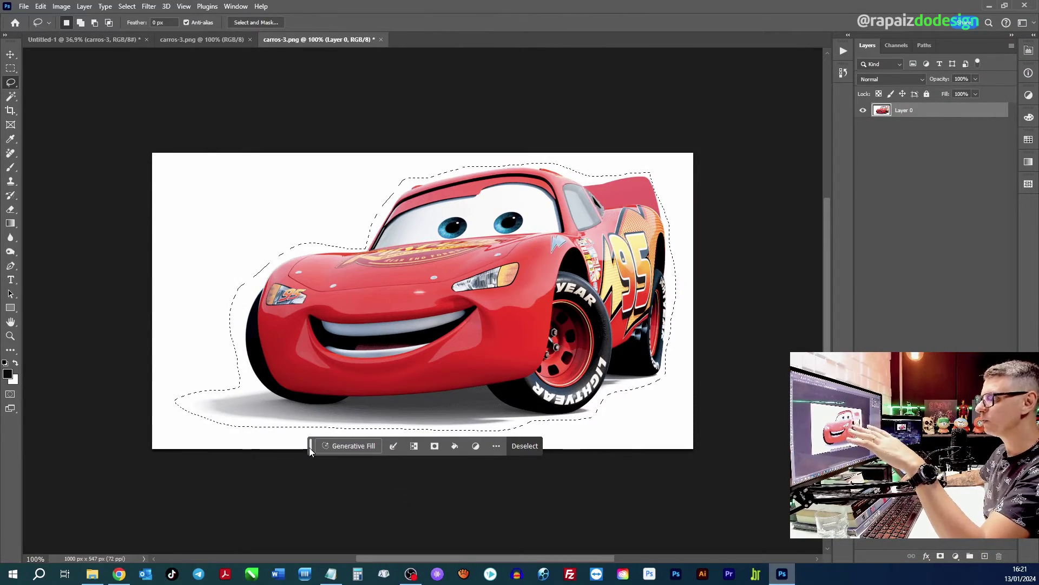
left_click_drag(310, 447, 311, 476)
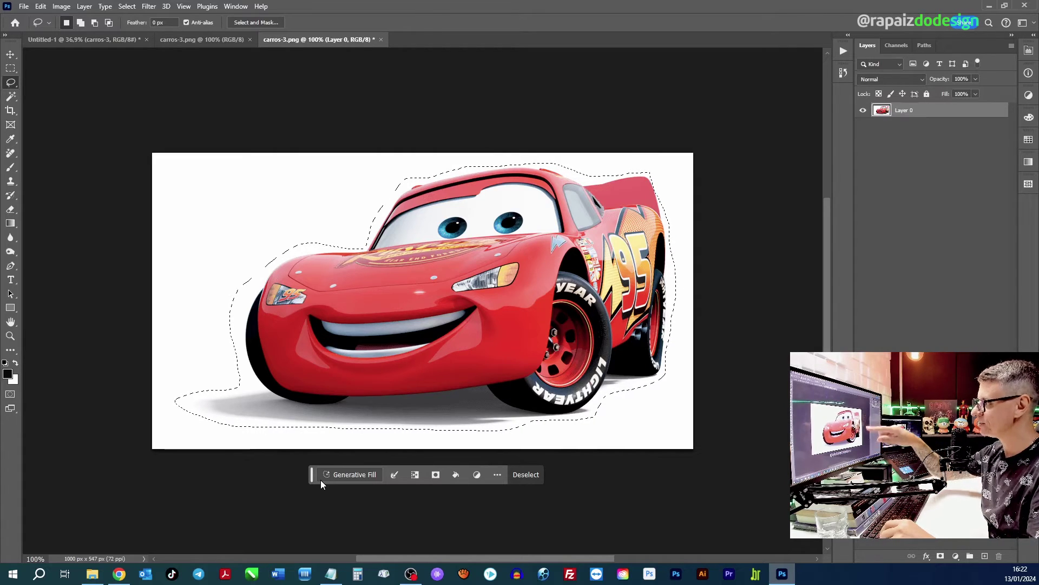
Step: Delete the lassoed car area from the layer and undo the deletion
key("Delete")
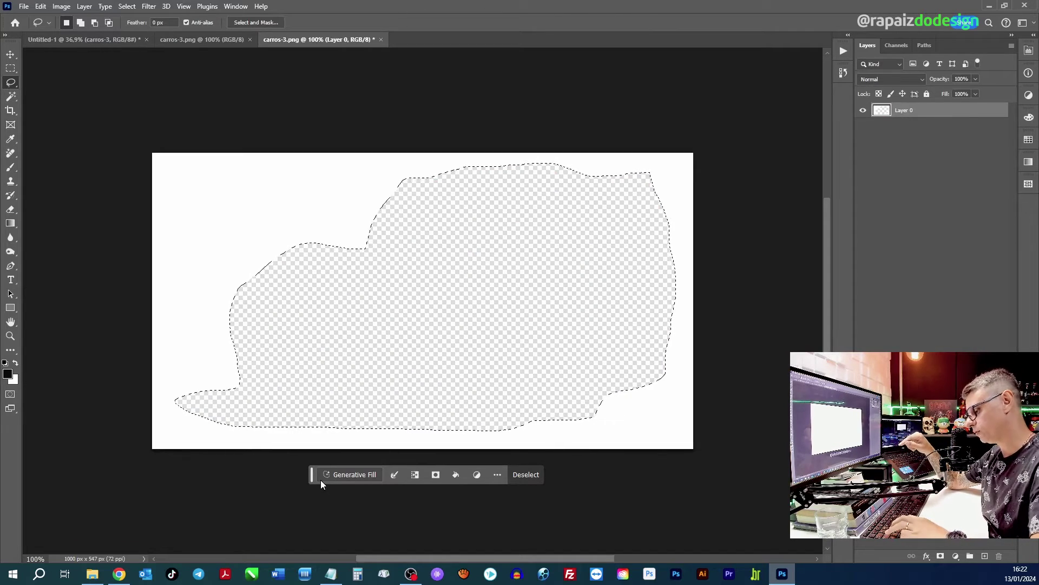
key("ctrl+z")
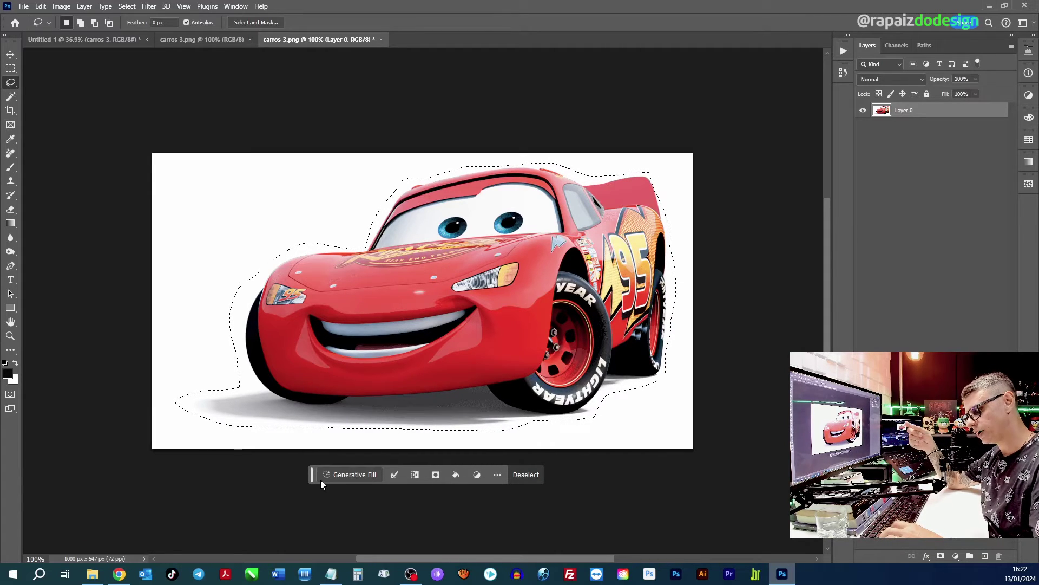
Step: Invert the lasso selection to delete the white area around the car, and clear the selection
key("ctrl+shift+i")
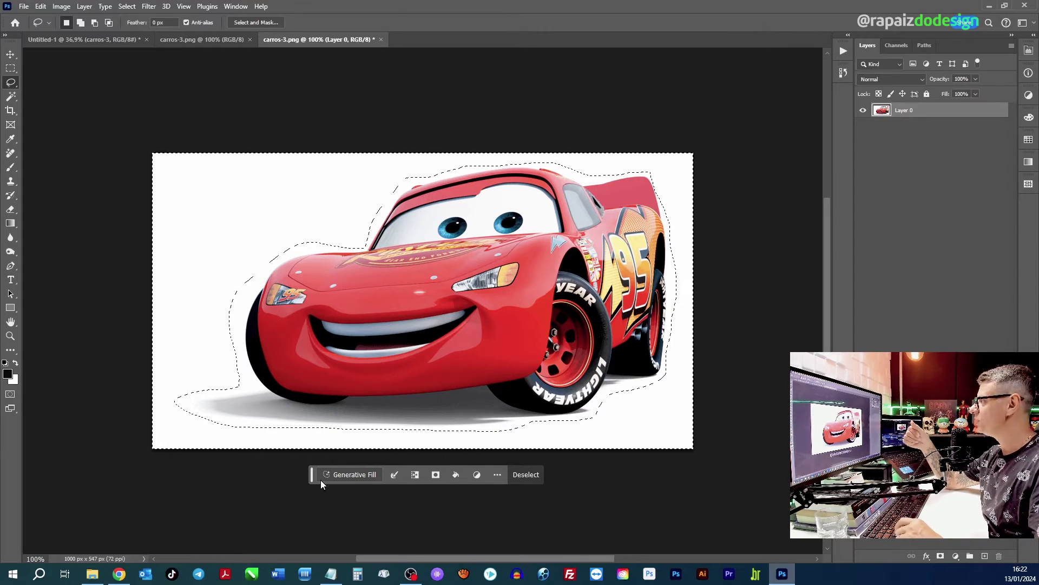
key("Delete")
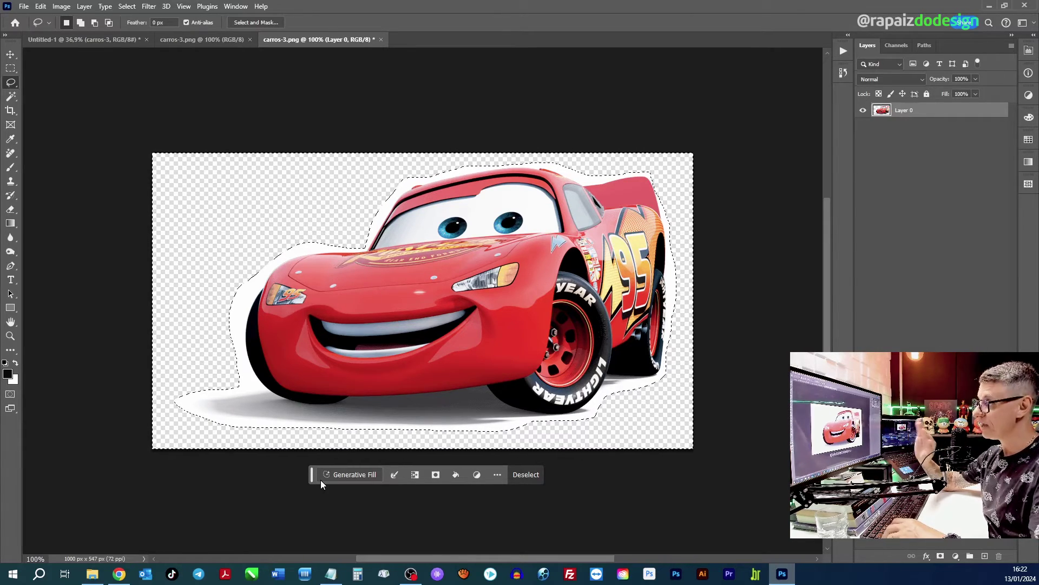
key("ctrl+d")
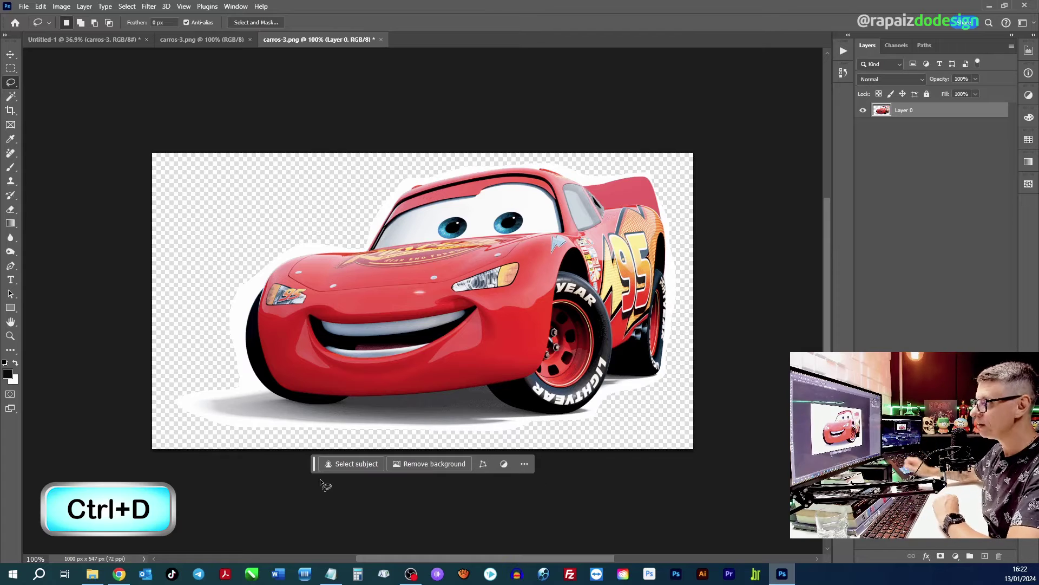
Step: Save and close the edited carros-3.png contents, and reopen the carros-3 smart object from the composition
left_click(380, 40)
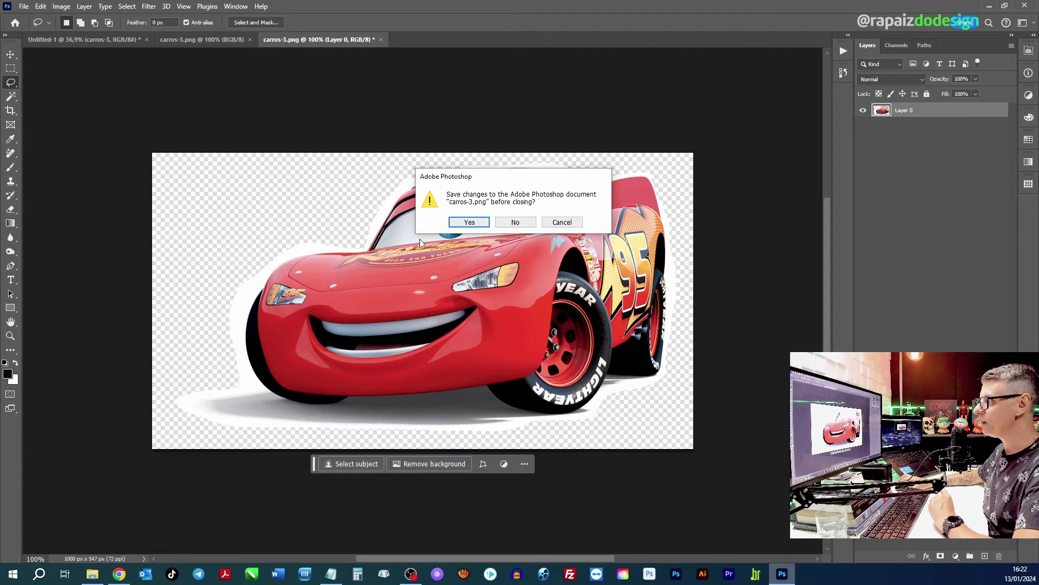
left_click(469, 222)
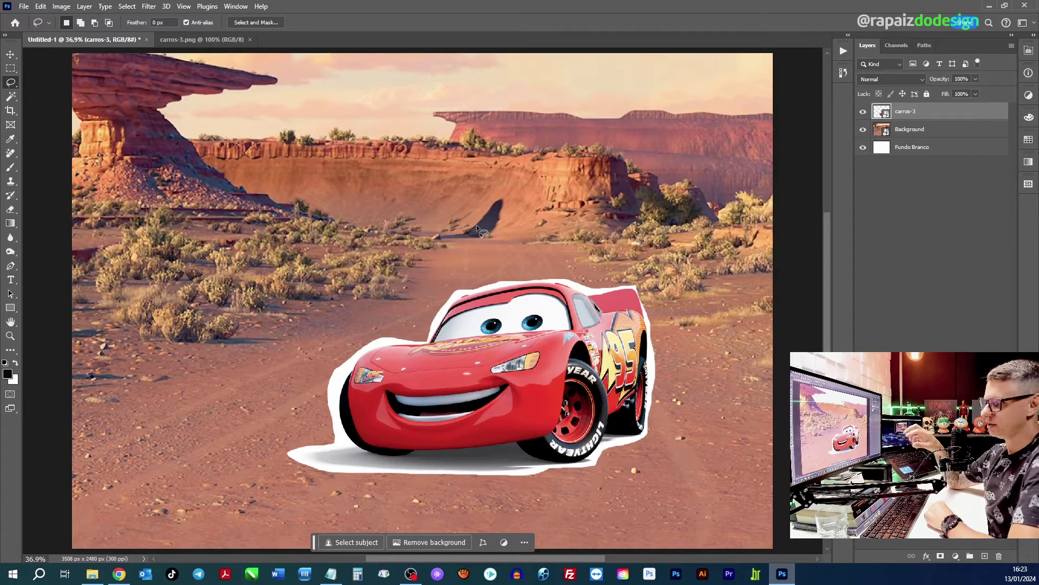
double_click(886, 115)
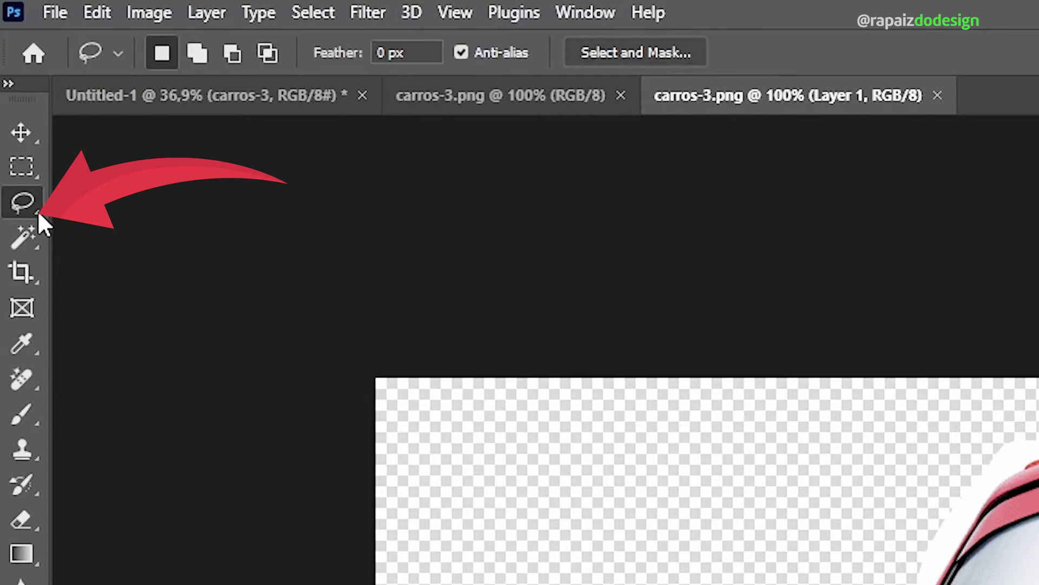
Step: Select the white fringe along the windshield pillar and roof with the Magnetic Lasso, closing the outline through the transparent area
right_click(37, 210)
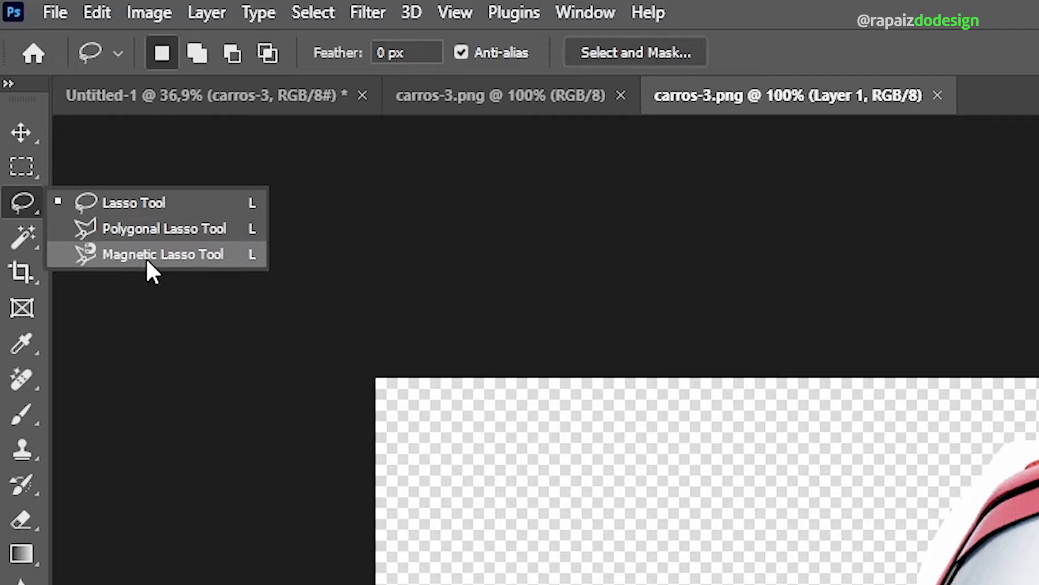
left_click(176, 254)
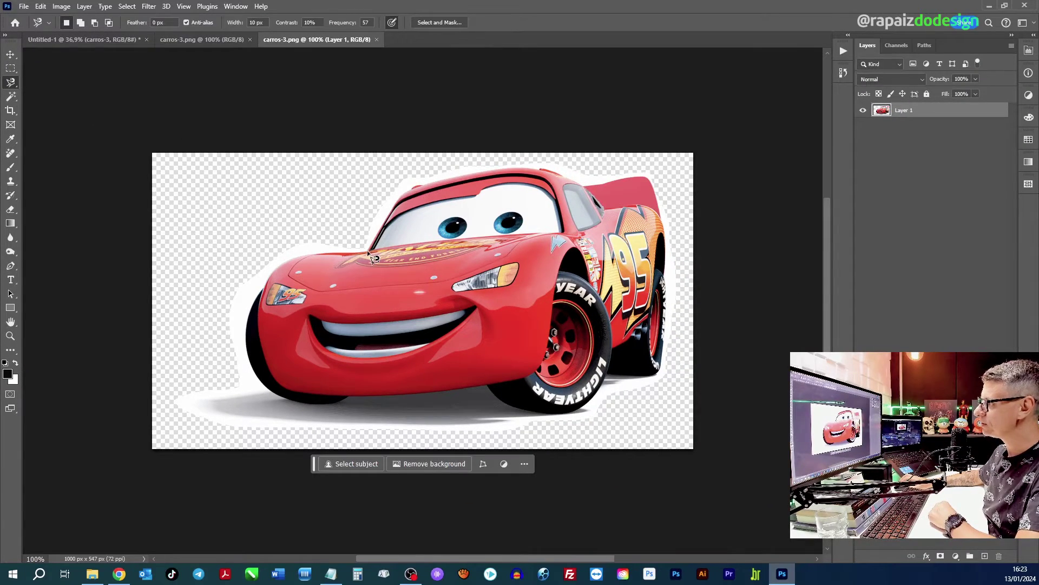
scroll(382, 273, "up", 1)
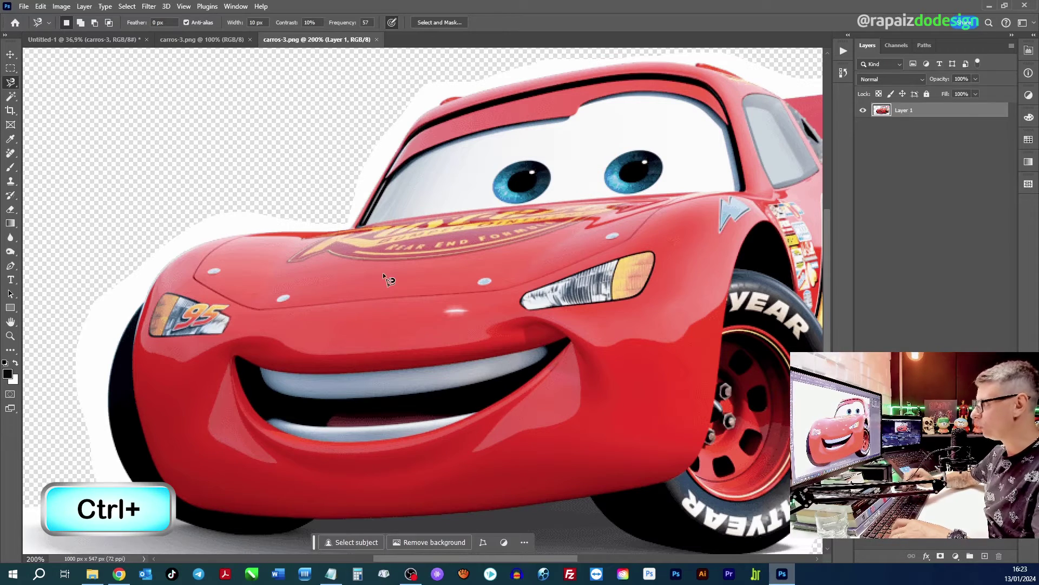
left_click_drag(338, 201, 252, 275)
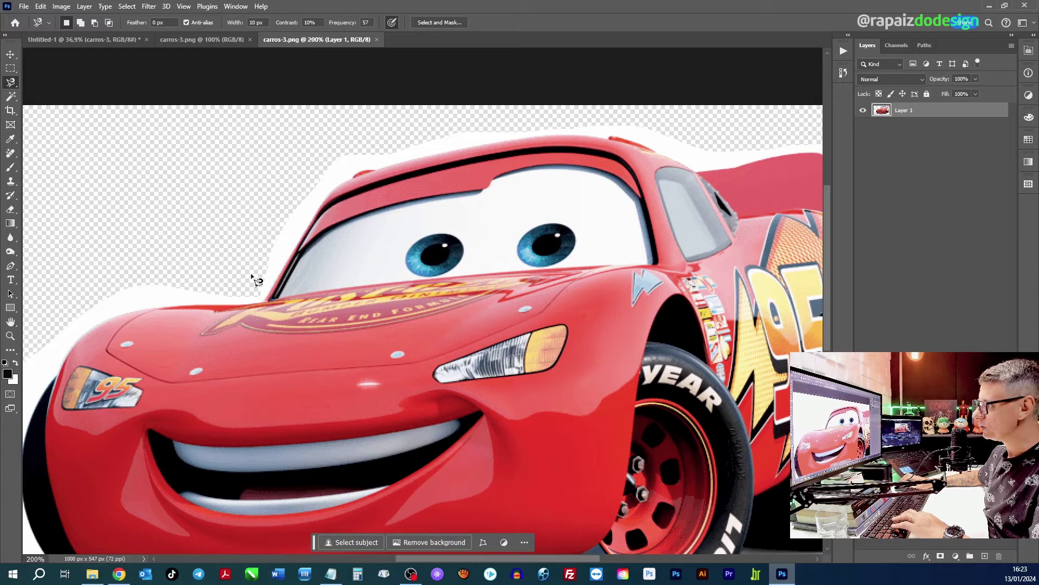
left_click(262, 300)
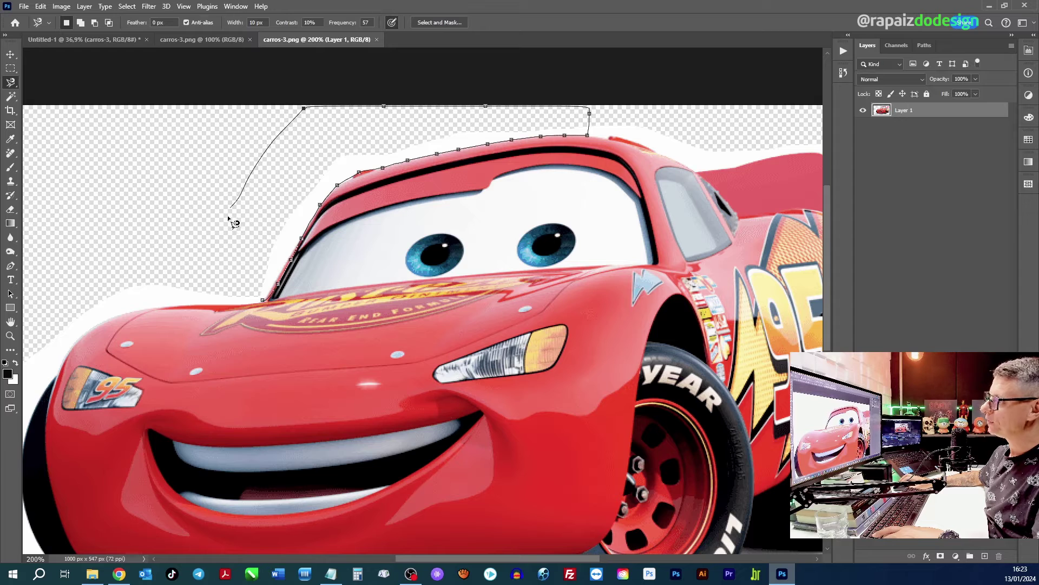
left_click(268, 306)
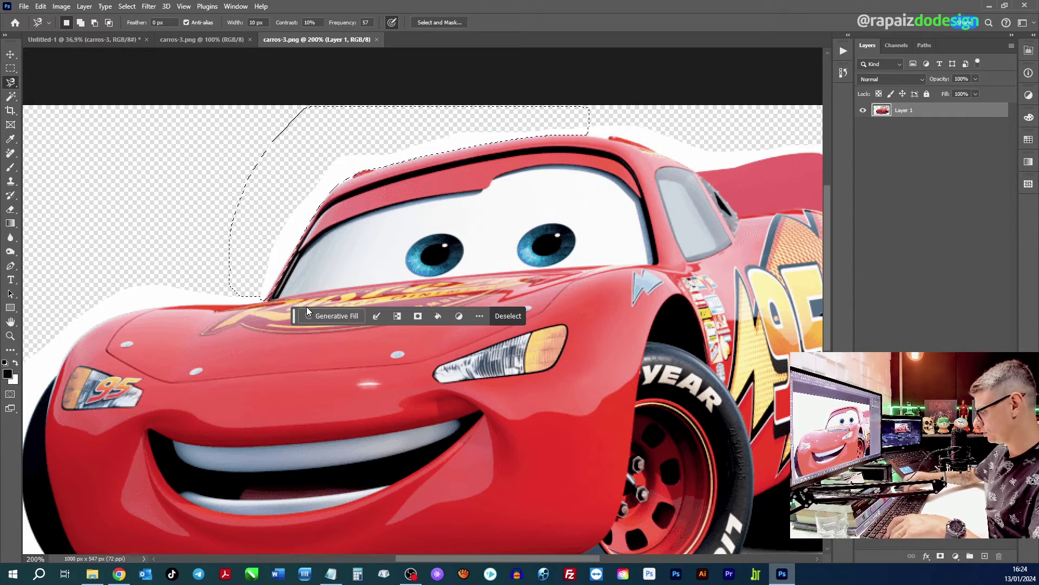
Step: Subtract the car area beside the lower windshield pillar from the selection with the Magnetic Lasso
key("ctrl+plus")
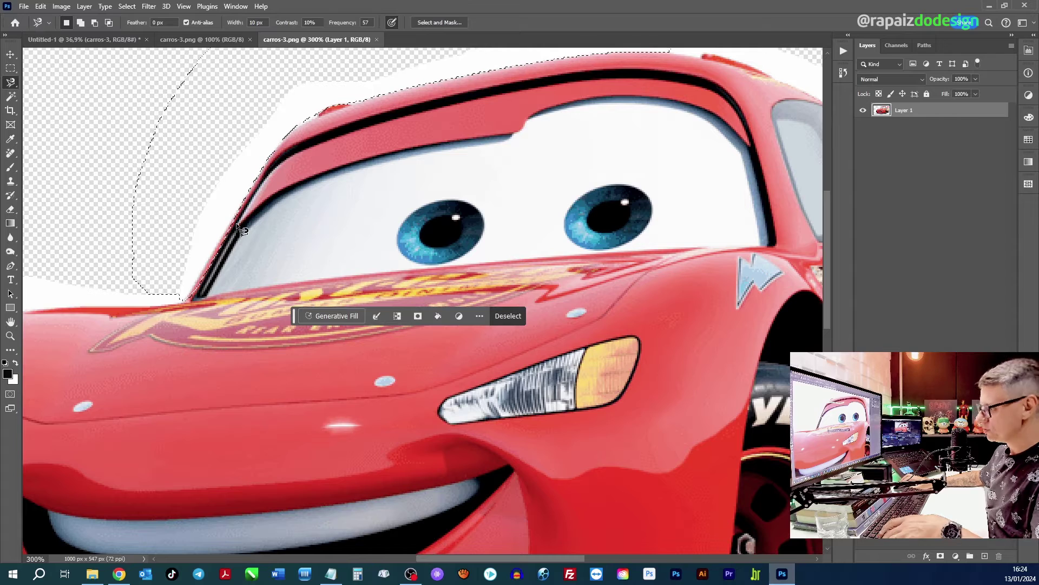
key("alt")
key("alt")
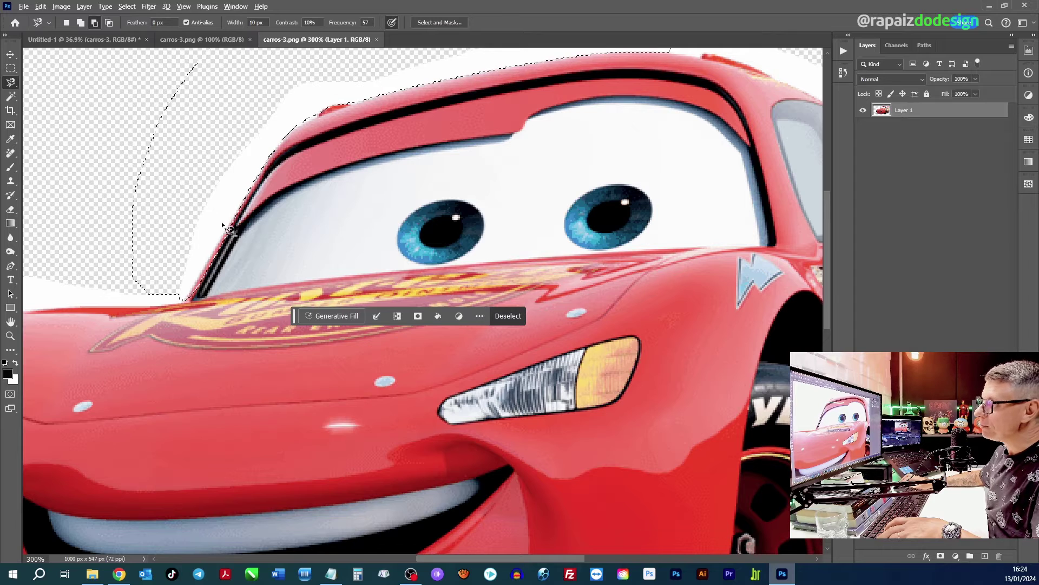
left_click(237, 212)
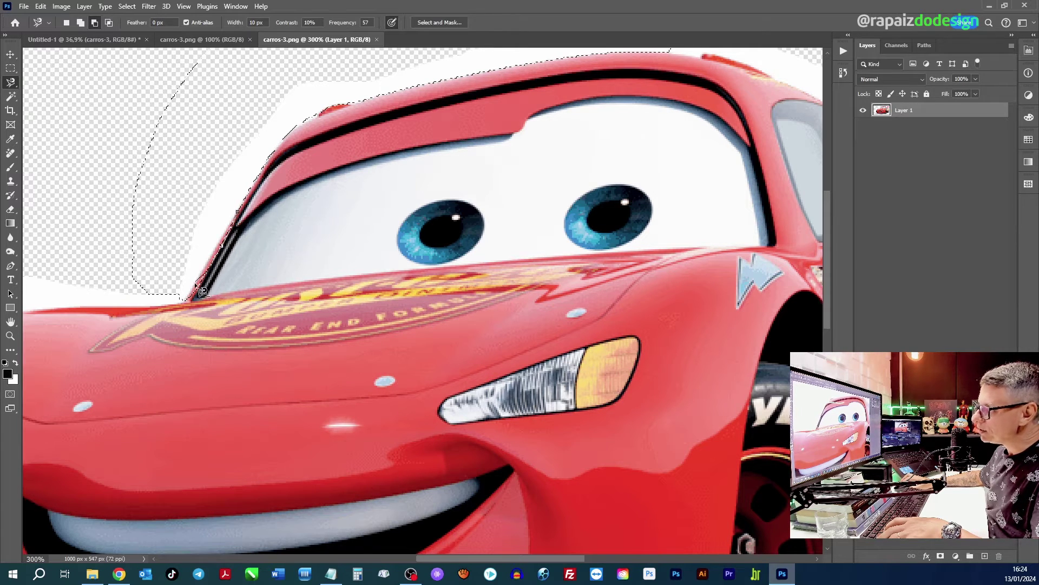
left_click(181, 310)
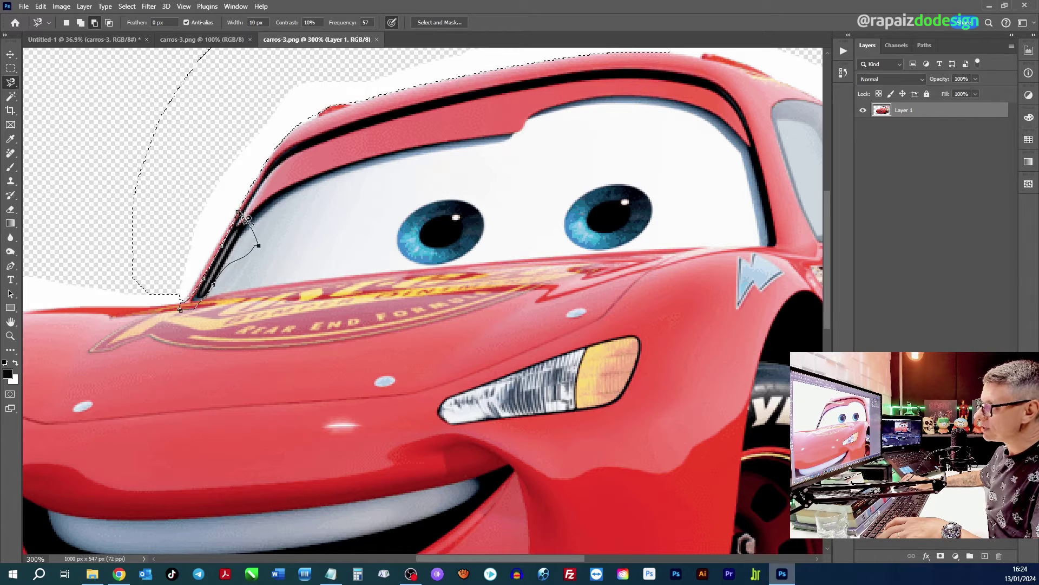
left_click(244, 218)
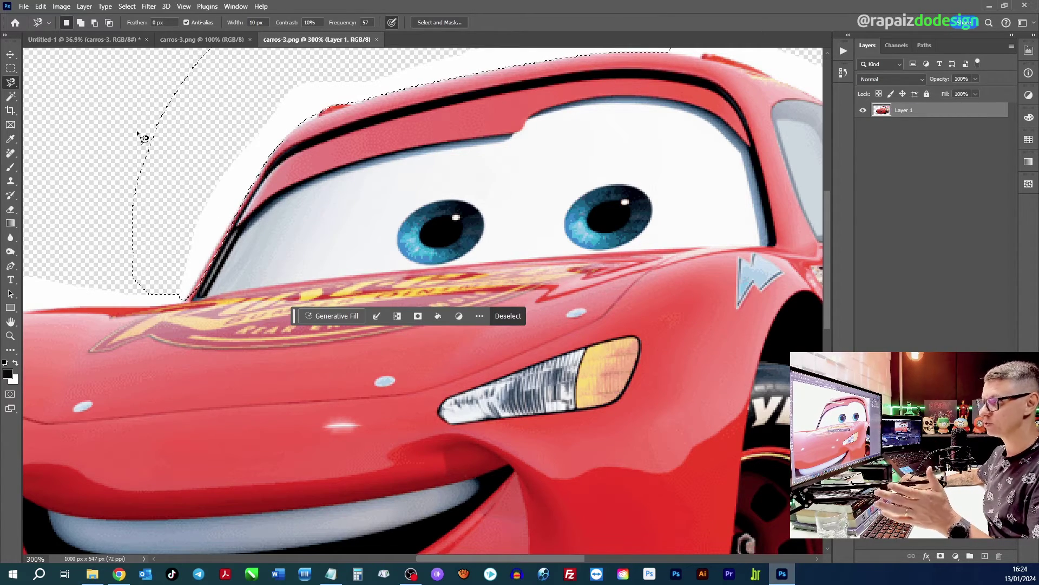
Step: Subtract a straight-edged triangular area along the windshield pillar from the selection with the Polygonal Lasso
right_click(16, 89)
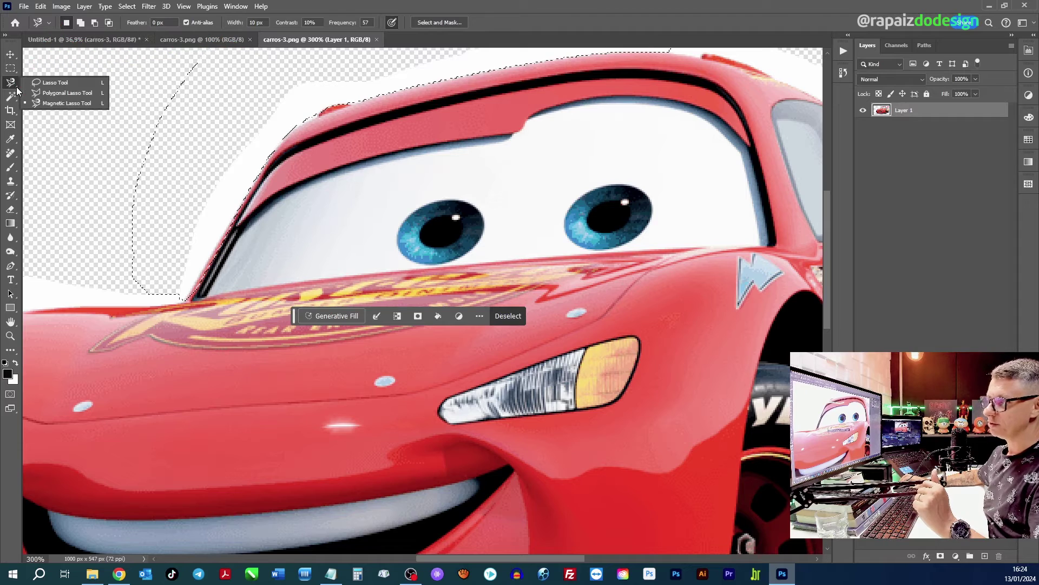
left_click(47, 92)
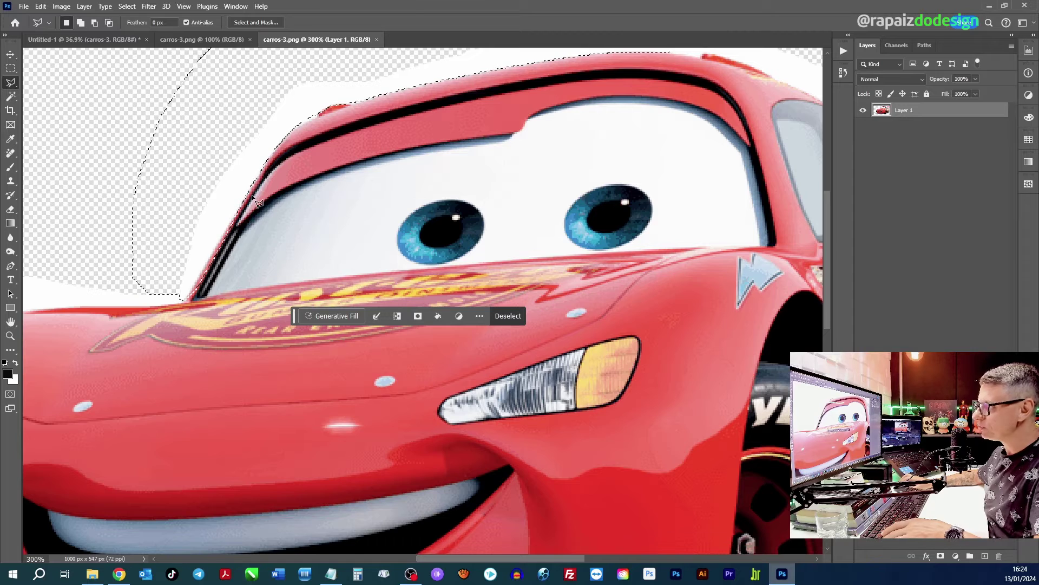
key("alt")
left_click(184, 301)
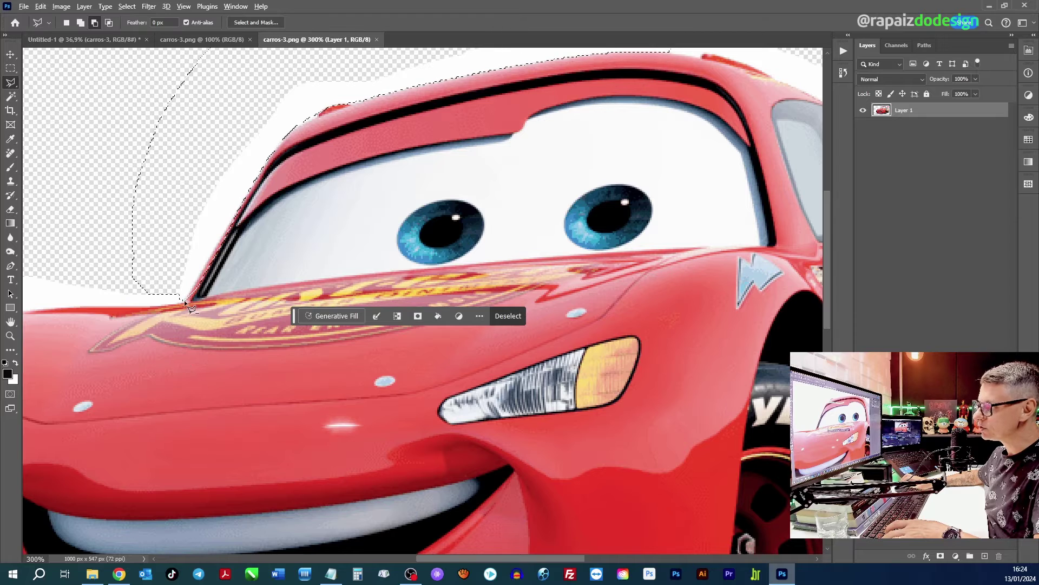
left_click(185, 298)
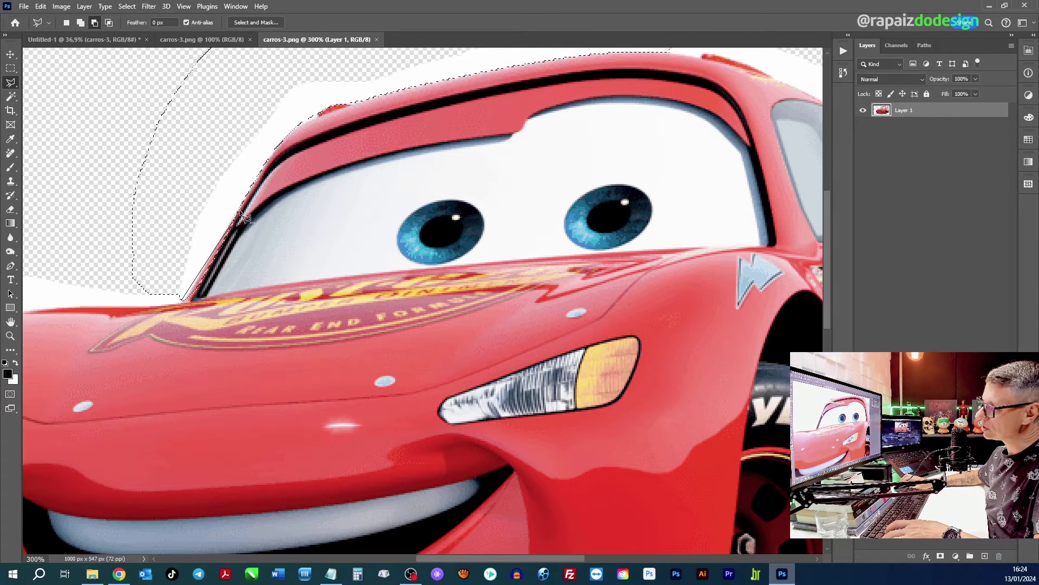
left_click(240, 212)
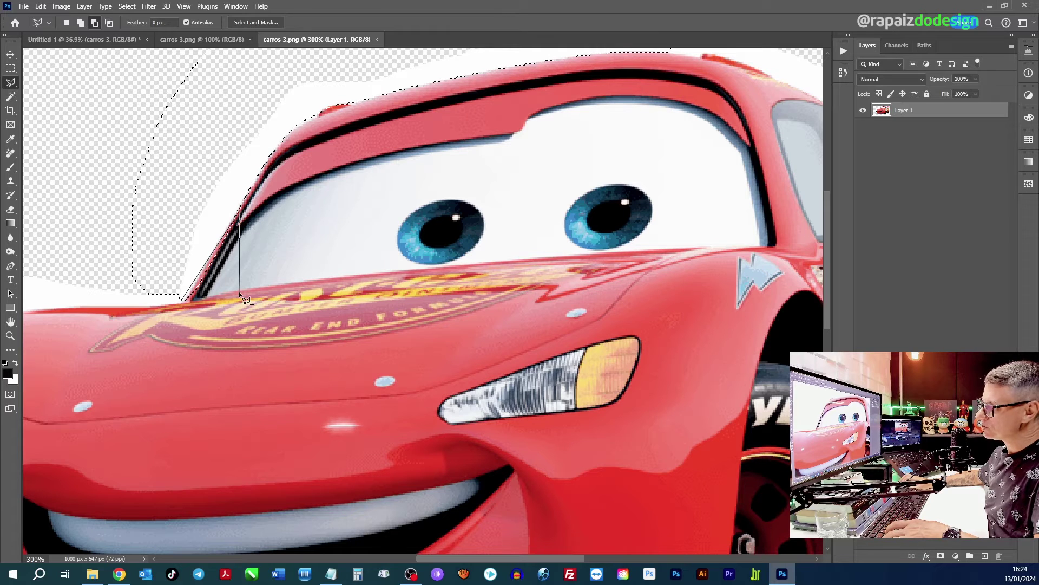
left_click(185, 298)
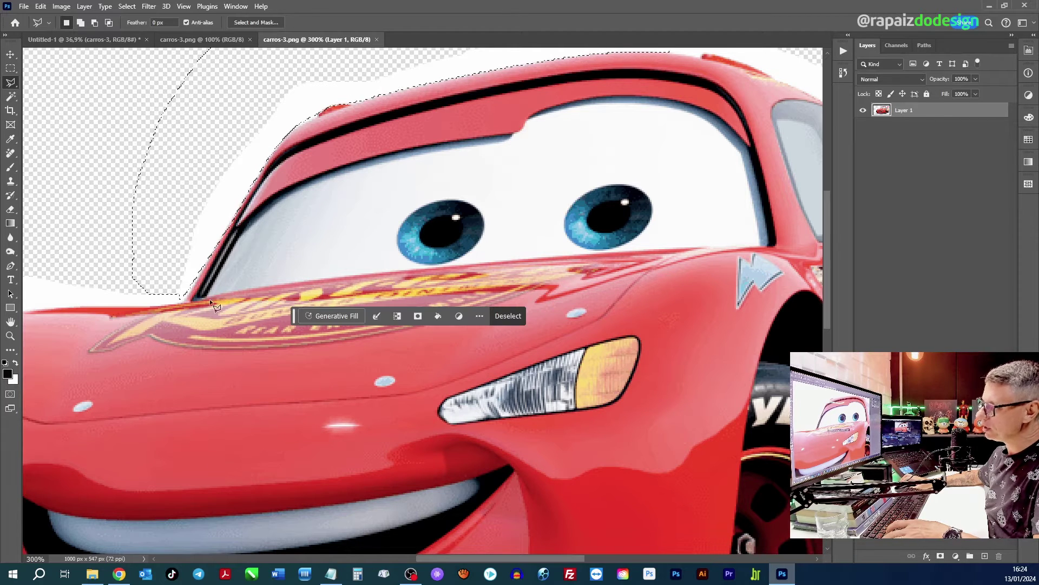
Step: Add the missing white strip outside the base of the windshield pillar to the selection with the Polygonal Lasso
key("shift")
left_click(206, 258)
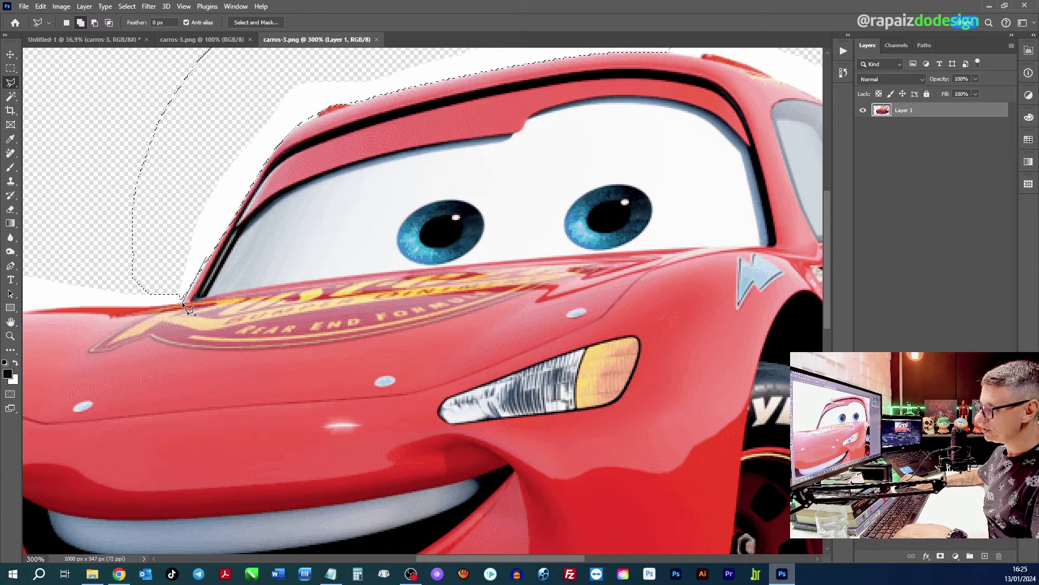
left_click(182, 301)
left_click(171, 285)
double_click(204, 190)
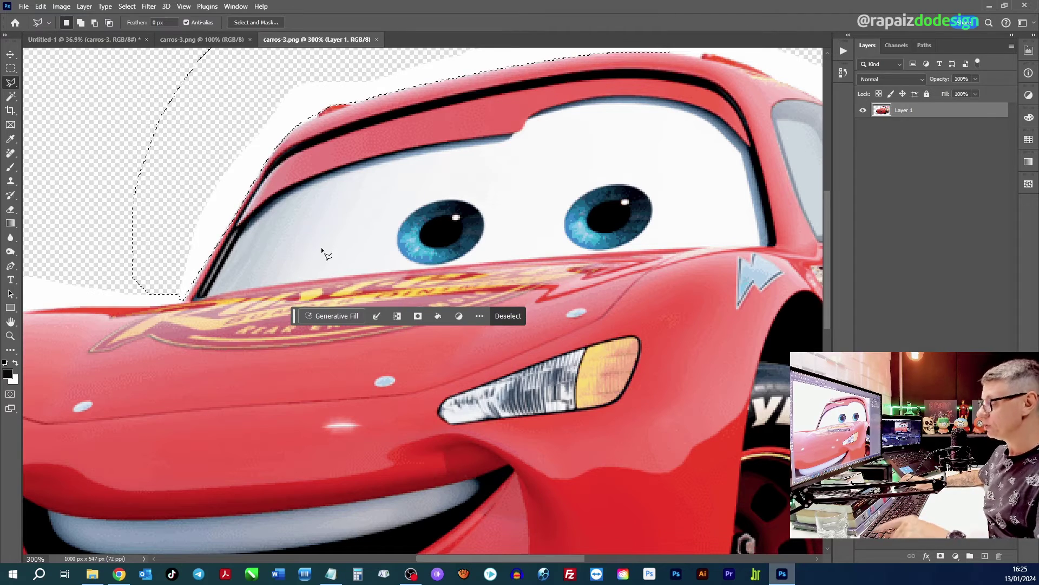
Step: Delete the selected white fringe around the windshield and roof, and clear the selection
key("space")
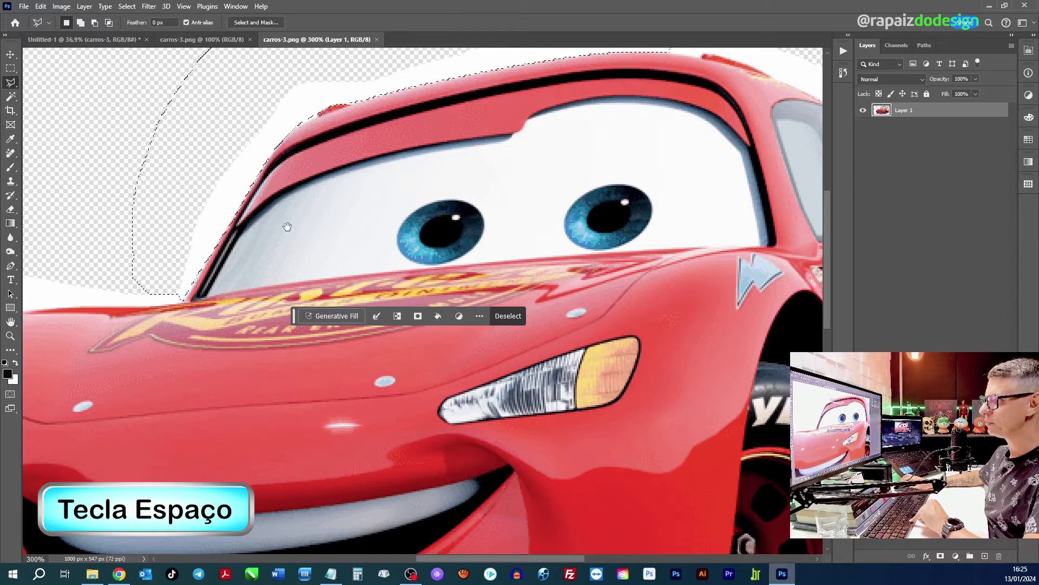
left_click_drag(299, 188, 340, 298)
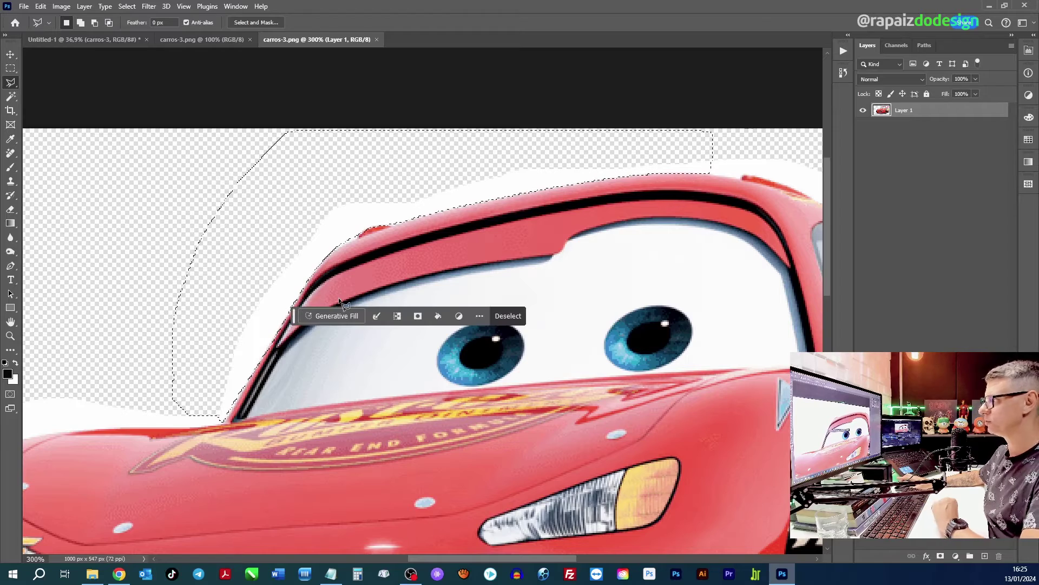
key("Delete")
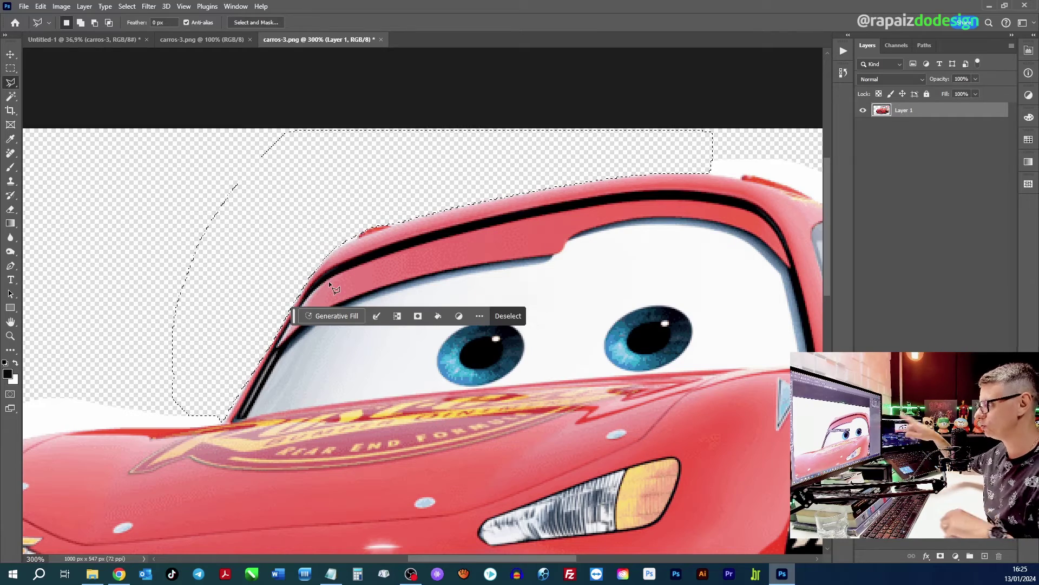
key("ctrl+0")
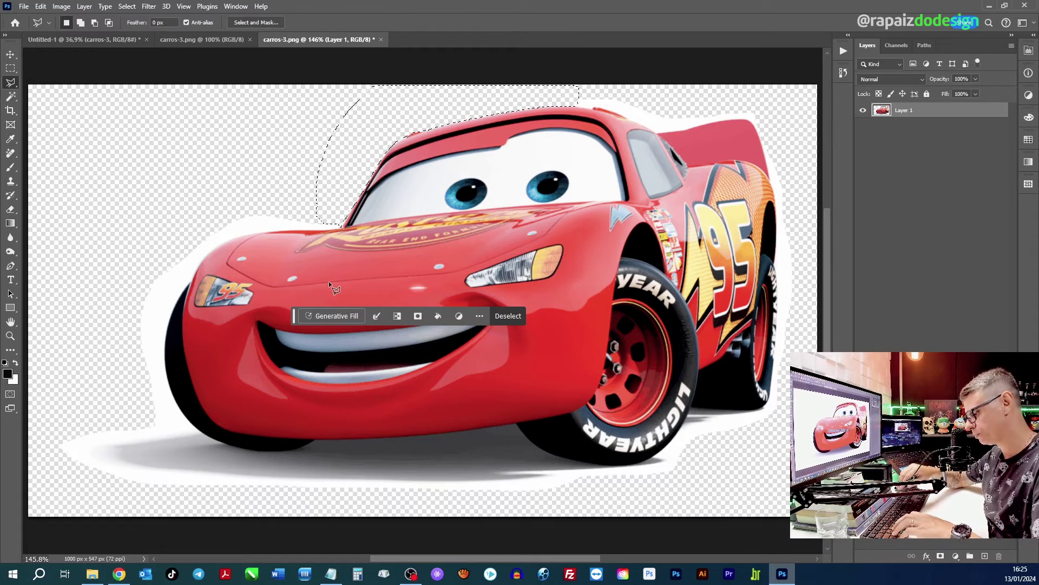
key("ctrl+d")
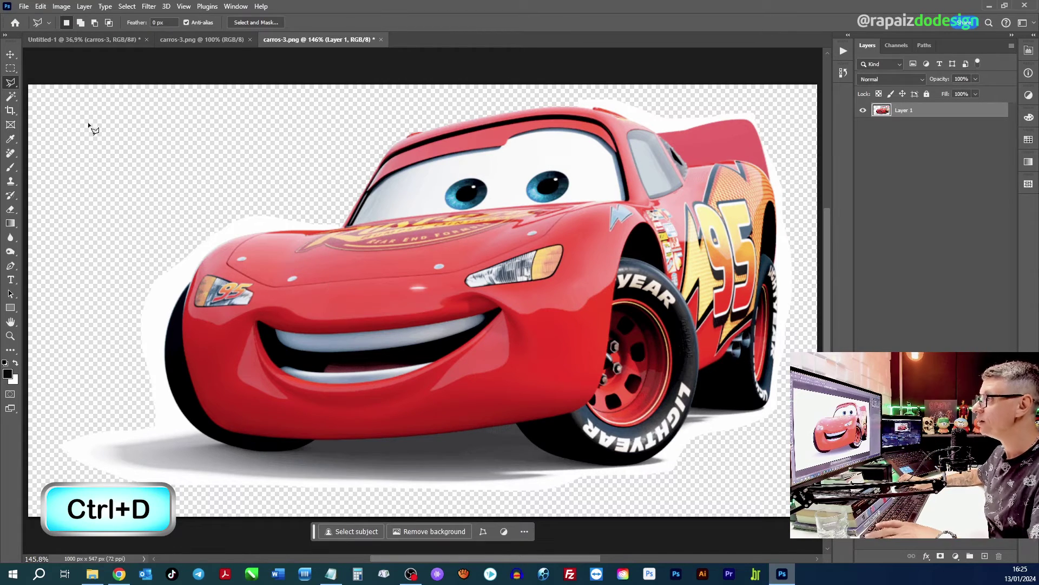
Step: Select the white fringe from the roof around the spoiler and wheels starting with the Magnetic Lasso, delete it, and clear the selection
right_click(11, 84)
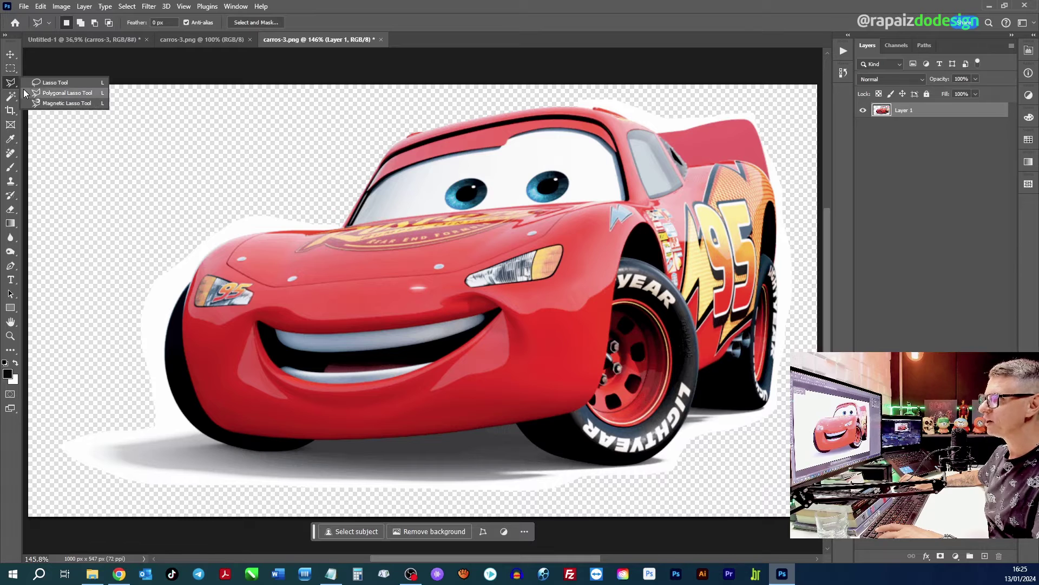
left_click(54, 105)
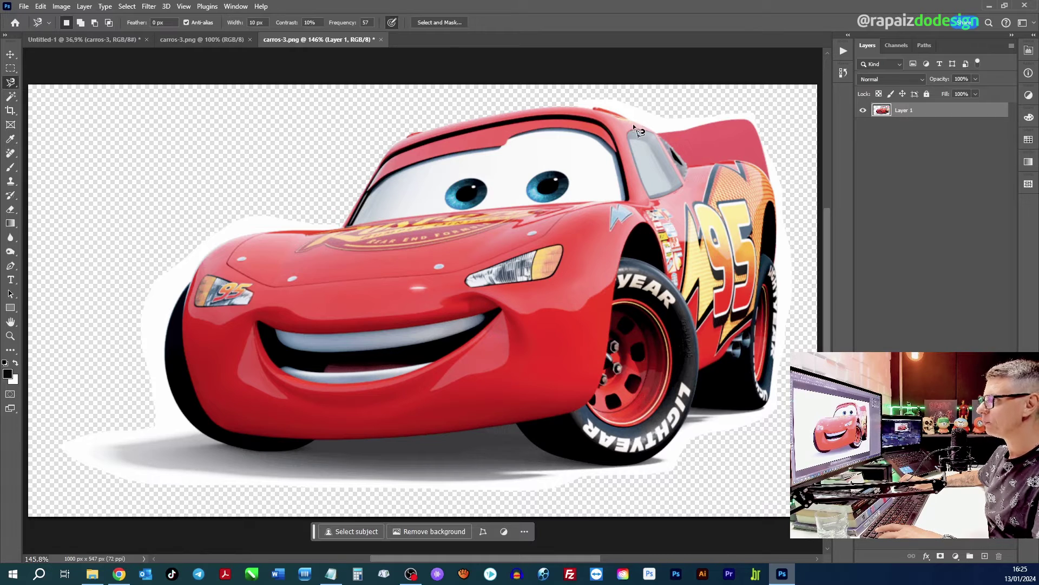
left_click(577, 105)
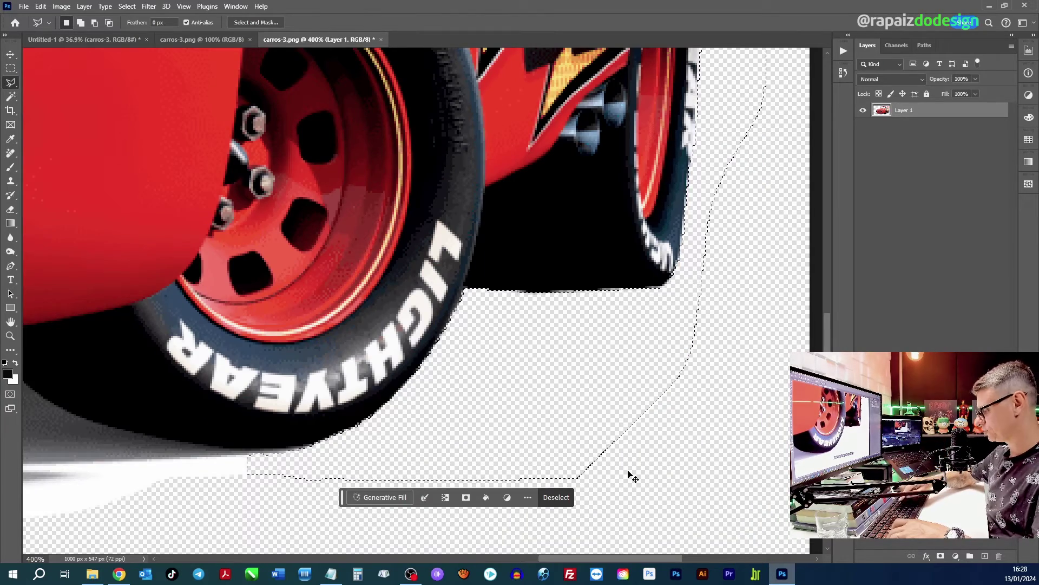
key("ctrl+0")
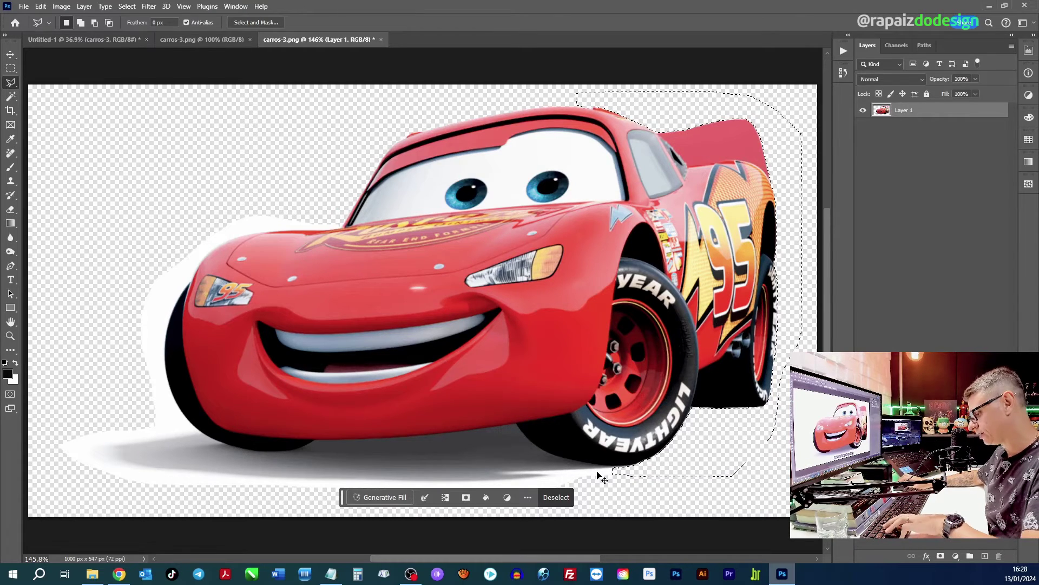
key("ctrl+d")
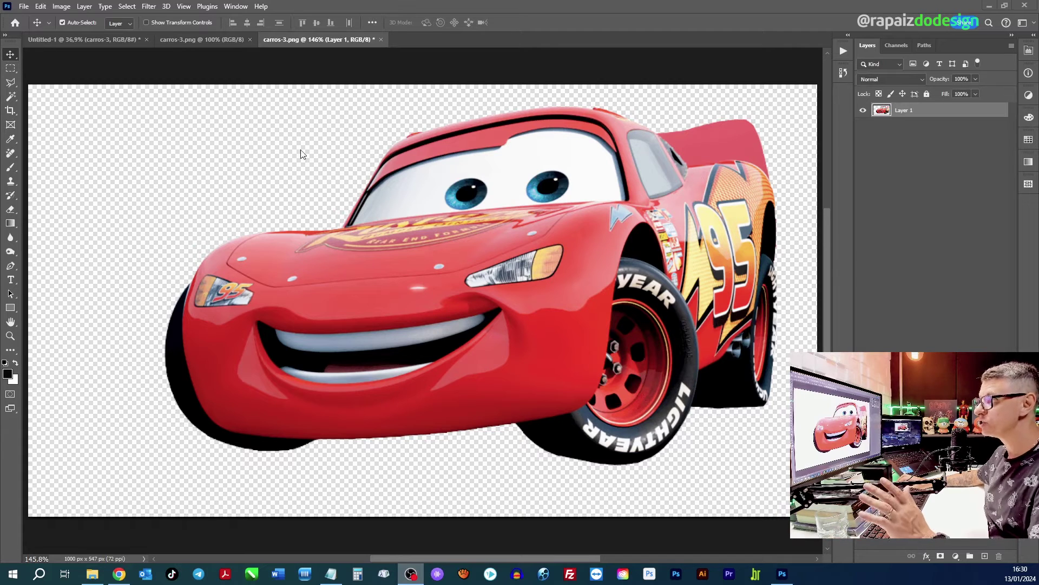
Step: Save and close the cut-out carros-3.png contents, and move the car slightly lower on the desert road
left_click(384, 42)
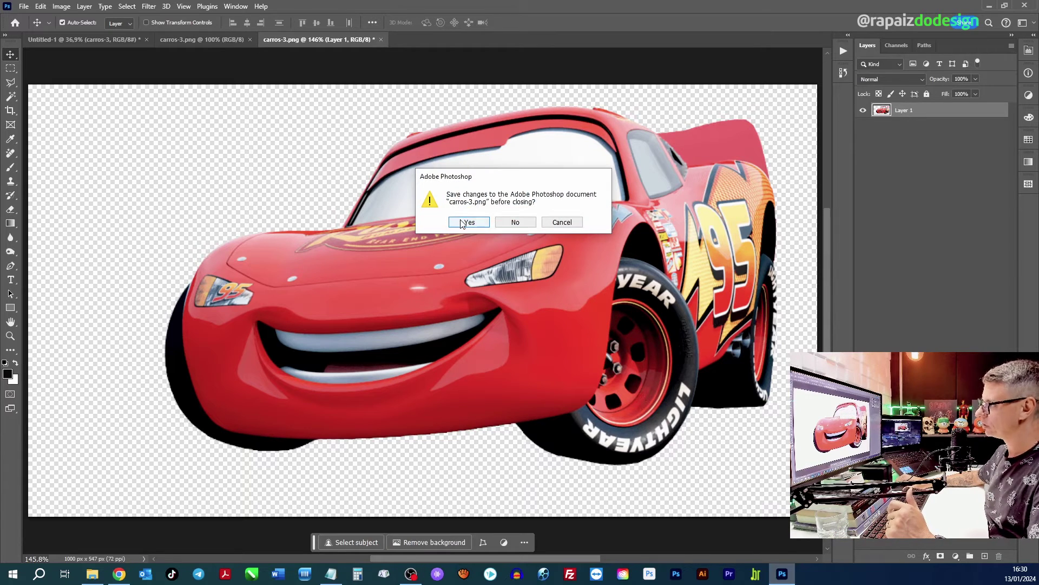
left_click(466, 222)
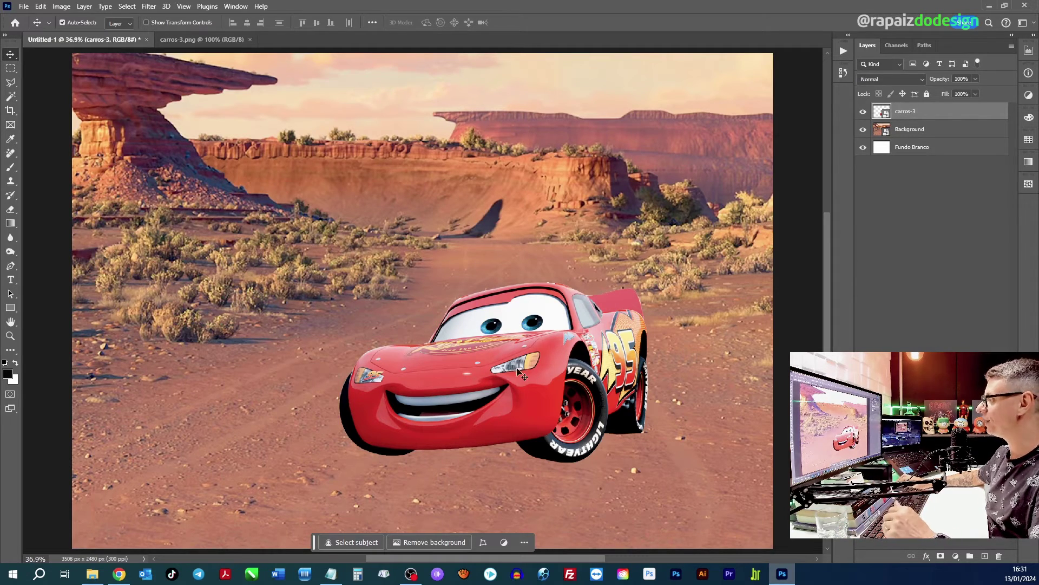
left_click_drag(523, 373, 521, 399)
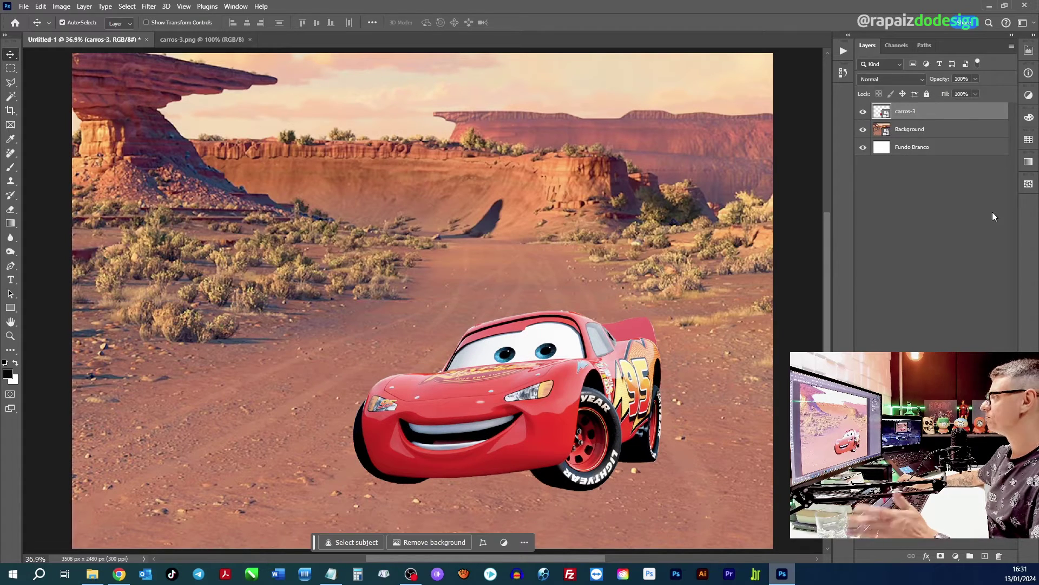
Step: Place the png-transparent-disney-pixar-cars-logo image as an embedded object in the desert composition
left_click(22, 7)
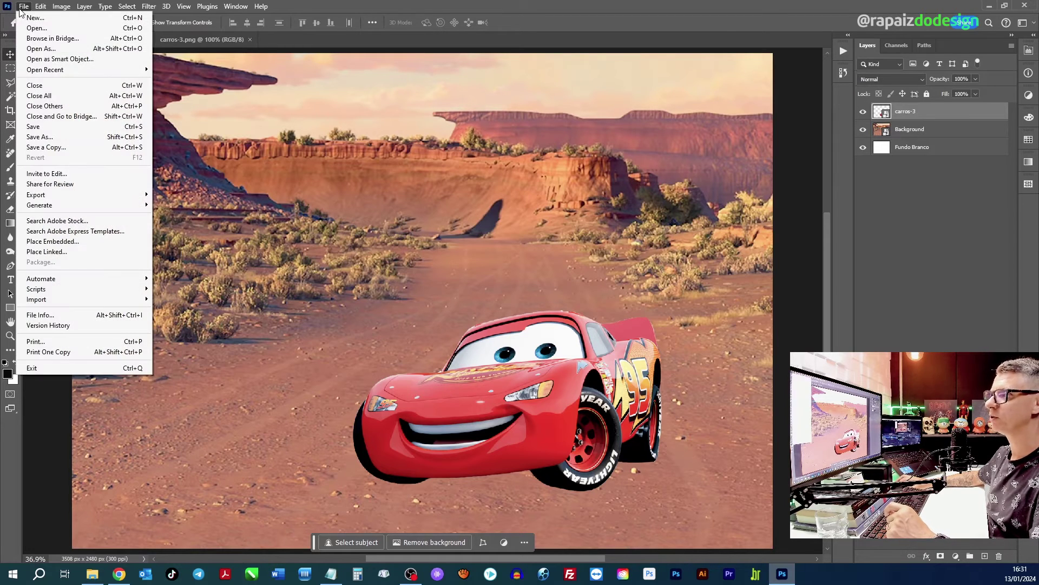
left_click(49, 242)
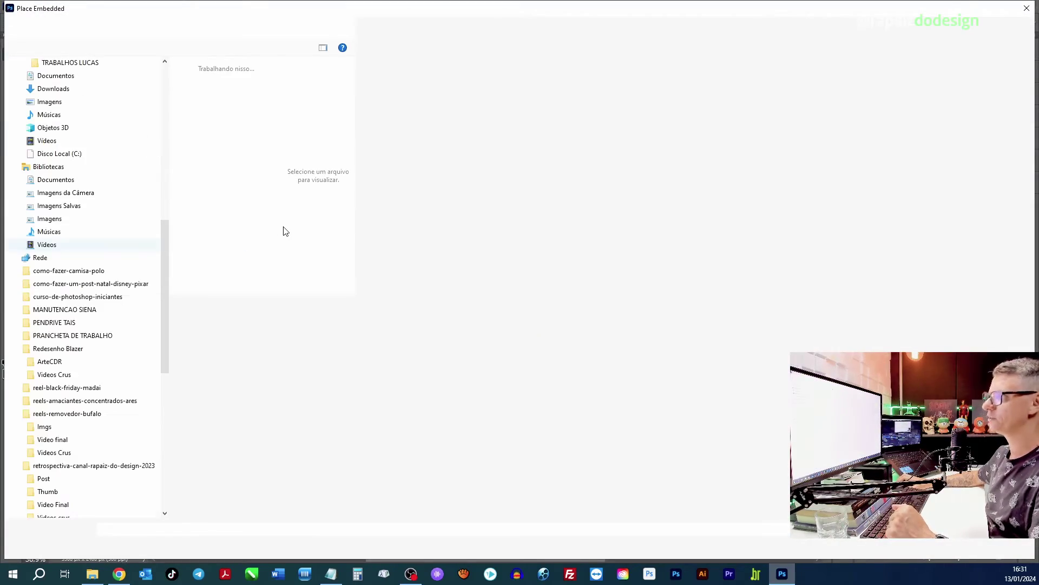
double_click(336, 104)
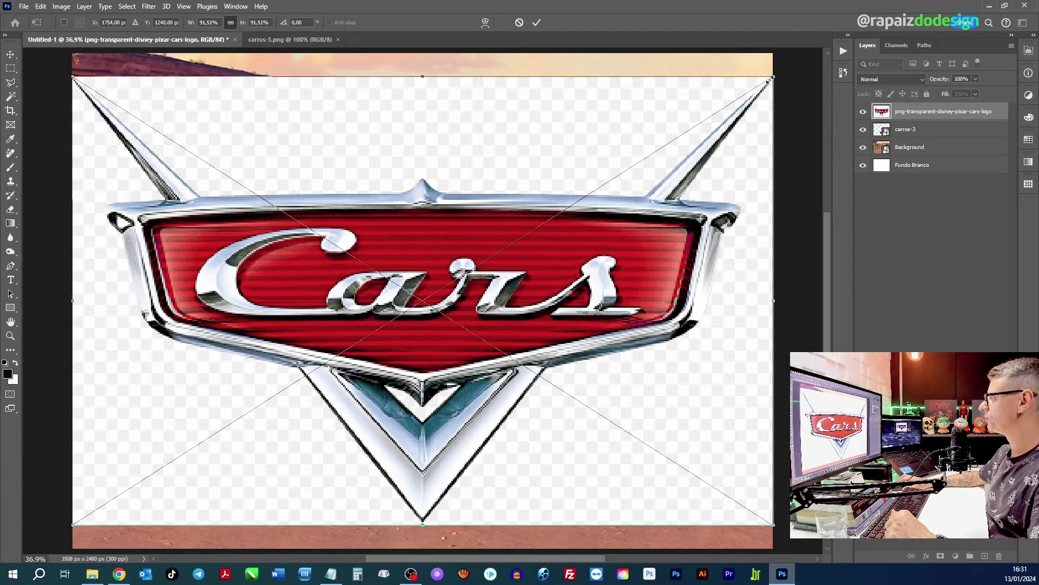
Step: Shrink the Cars logo into the upper-left corner of the desert image, and shift the car slightly down and to the right
left_click_drag(775, 79, 283, 404)
left_click_drag(185, 457, 214, 140)
key("Return")
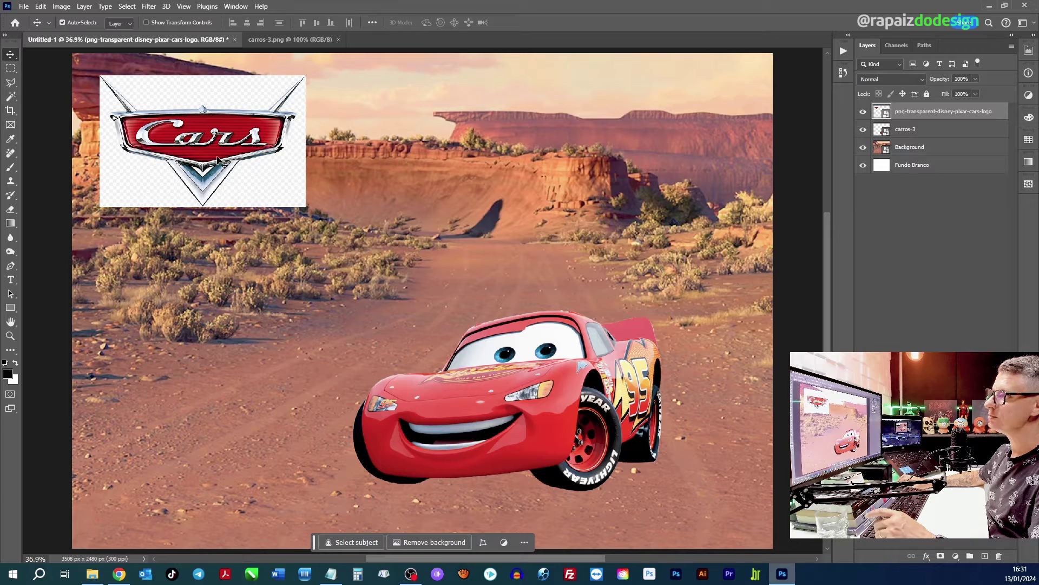
left_click(599, 401)
left_click_drag(599, 400, 626, 414)
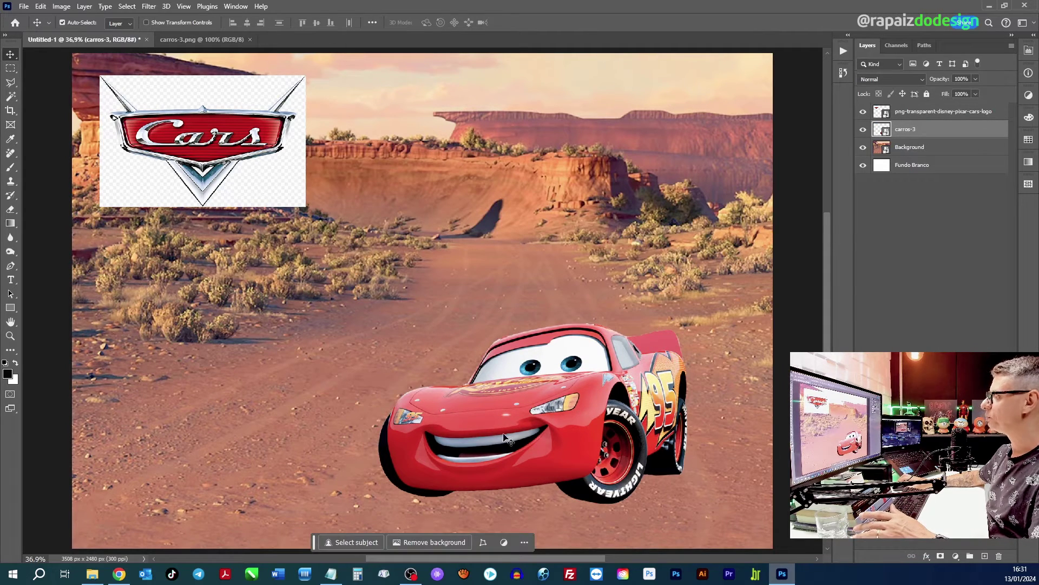
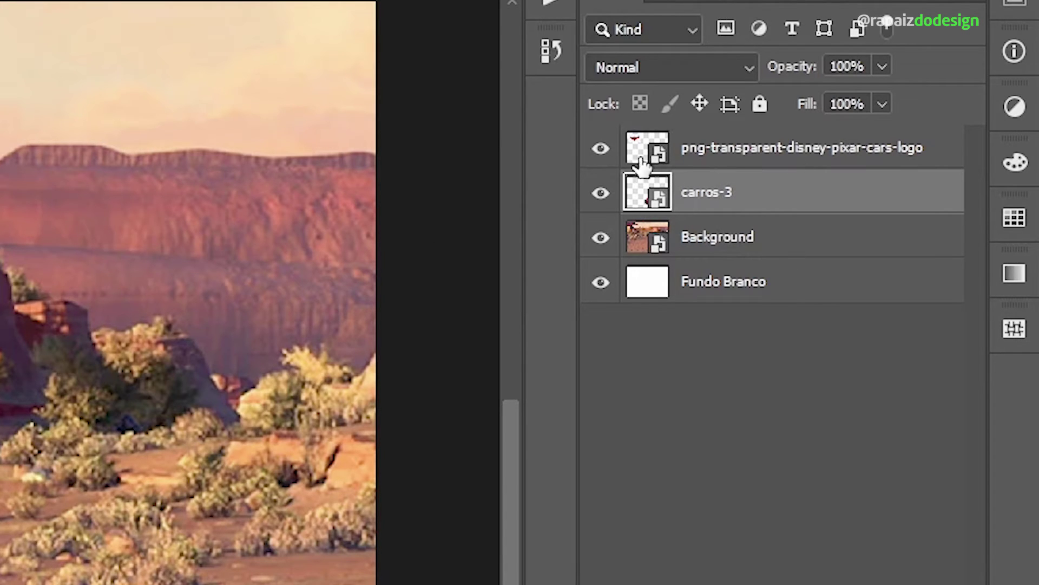
Step: Open the Cars logo smart object's contents and convert its locked Background into a regular layer named Layer 0
left_click(701, 154)
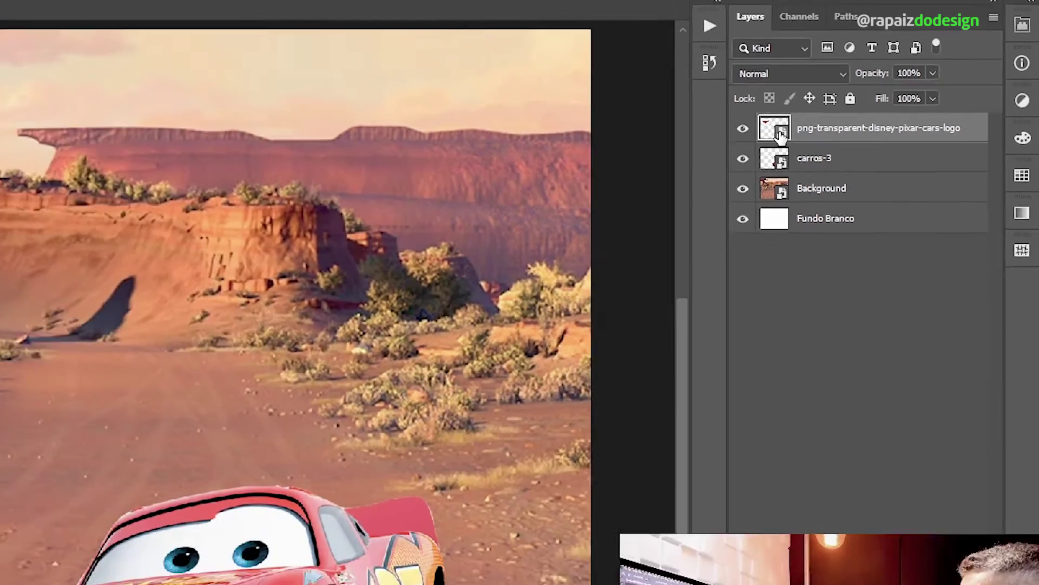
double_click(657, 157)
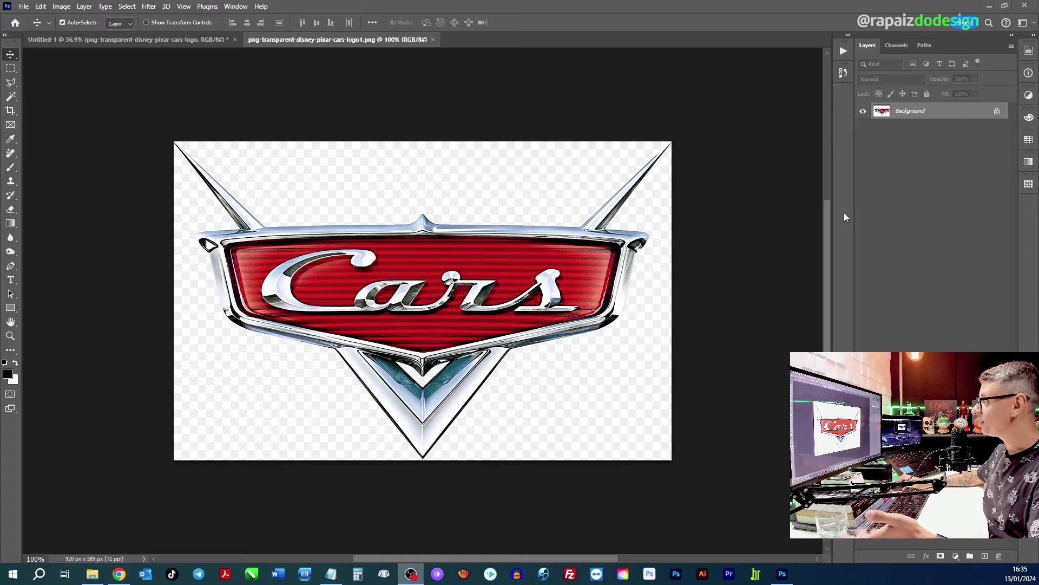
left_click(943, 119)
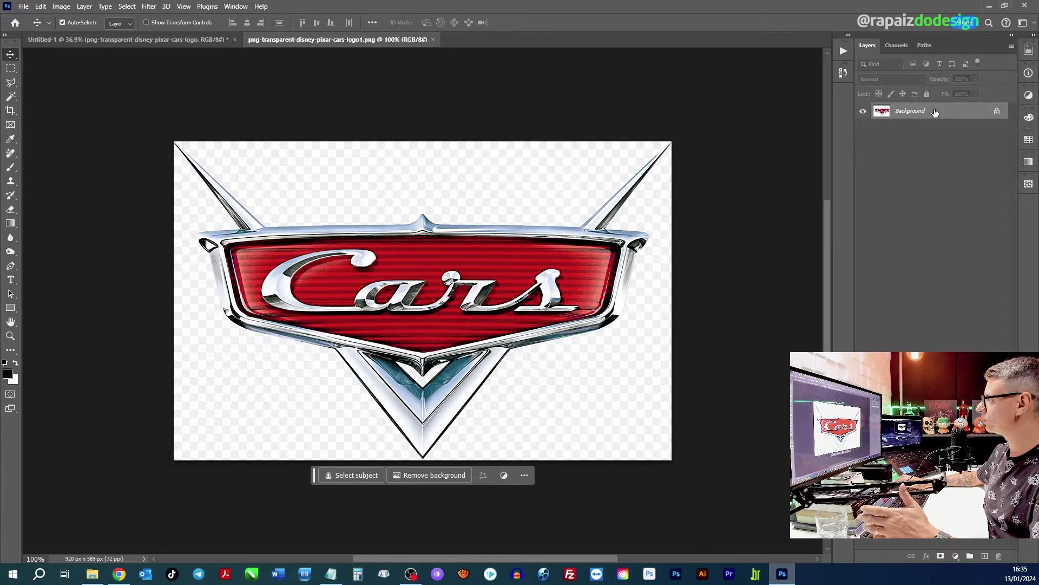
double_click(942, 111)
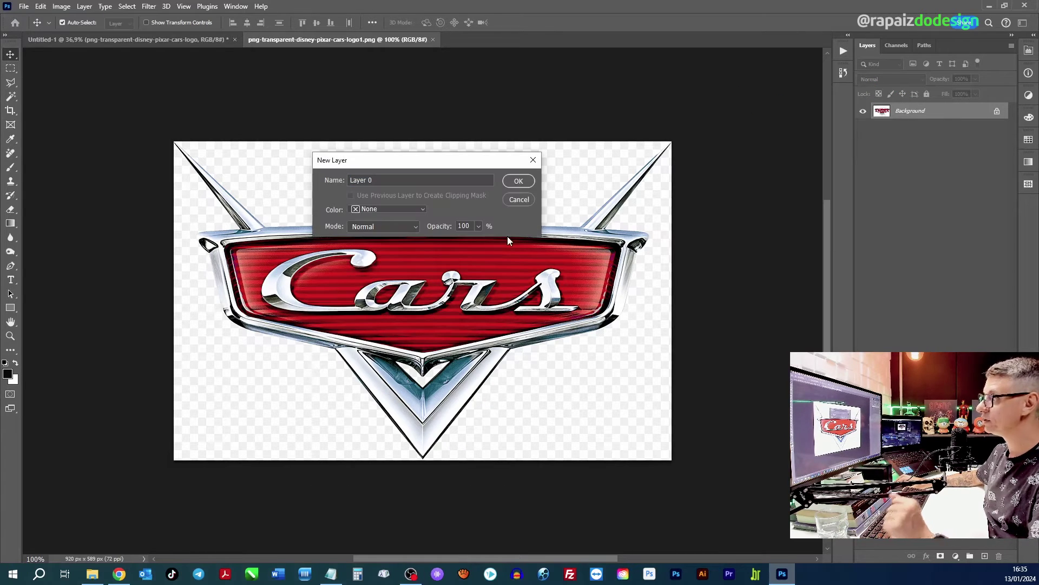
left_click(526, 183)
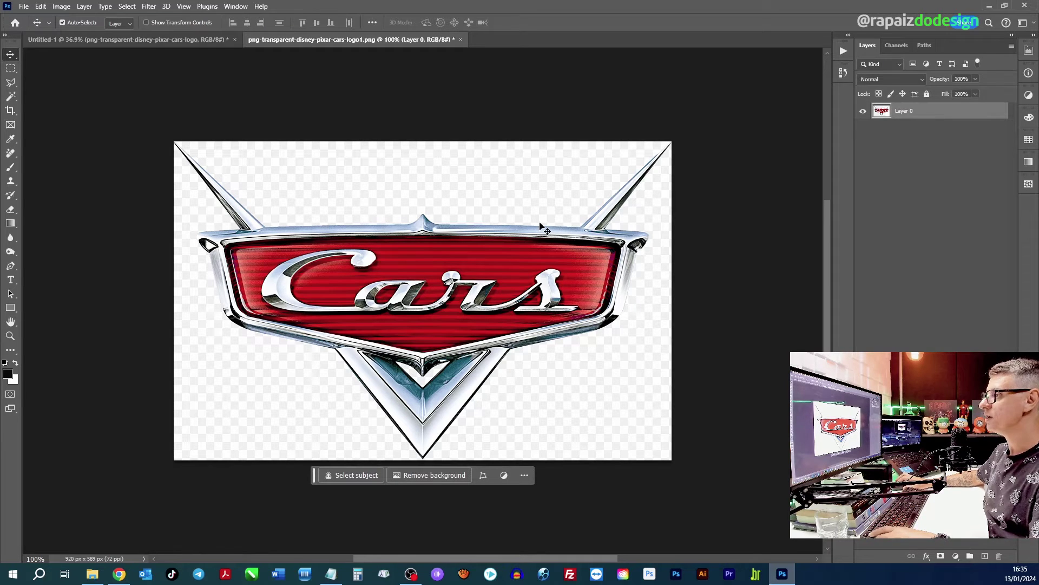
Step: Select the logo's fake checkerboard background using the Magic Wand with a tolerance of 100
left_click(16, 100)
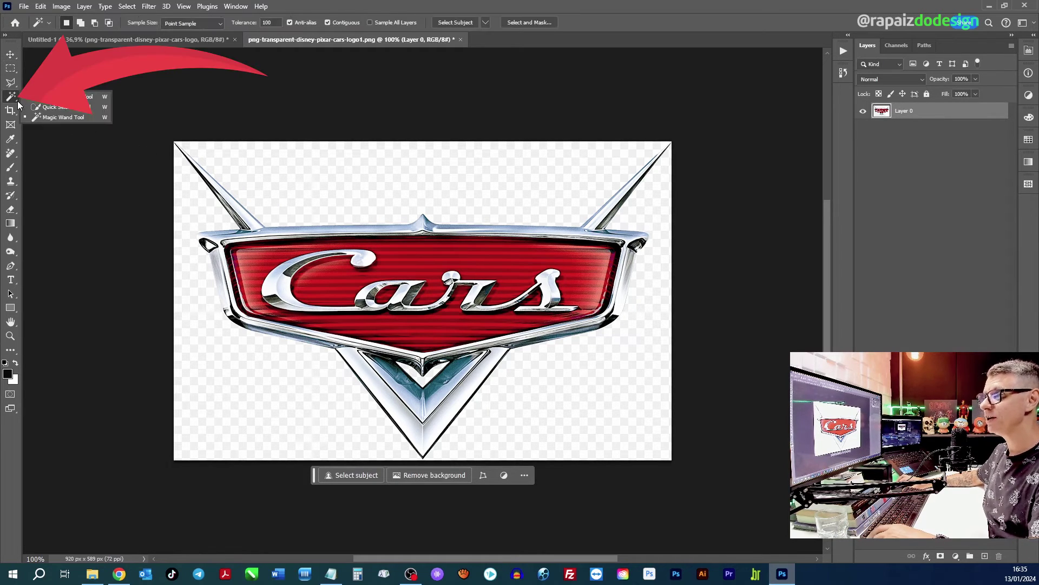
left_click(63, 118)
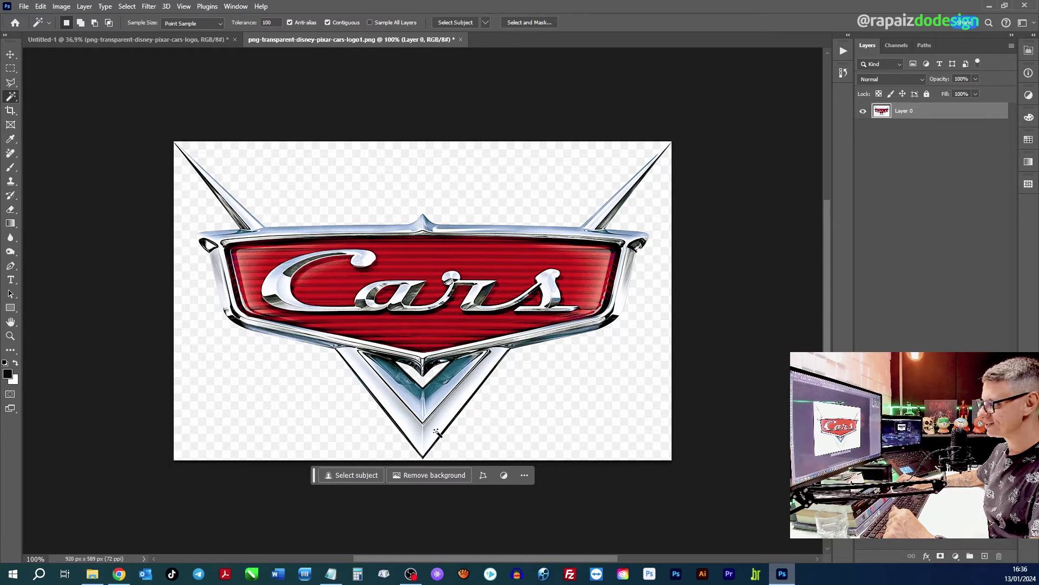
left_click(475, 207)
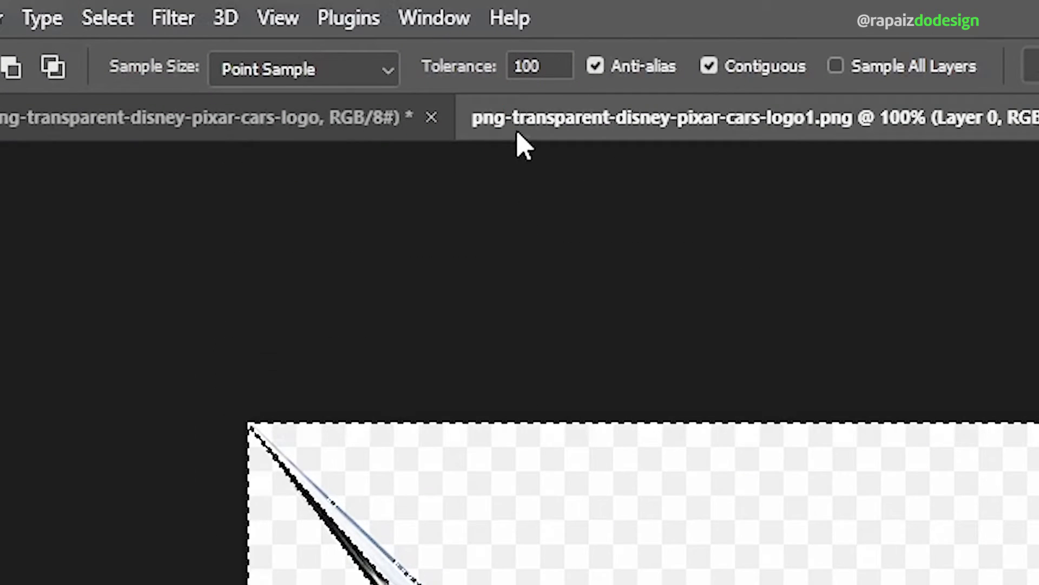
Step: Set the Magic Wand tolerance to 80, clear the selection, and reselect the checkerboard above the logo
left_click_drag(556, 65, 504, 67)
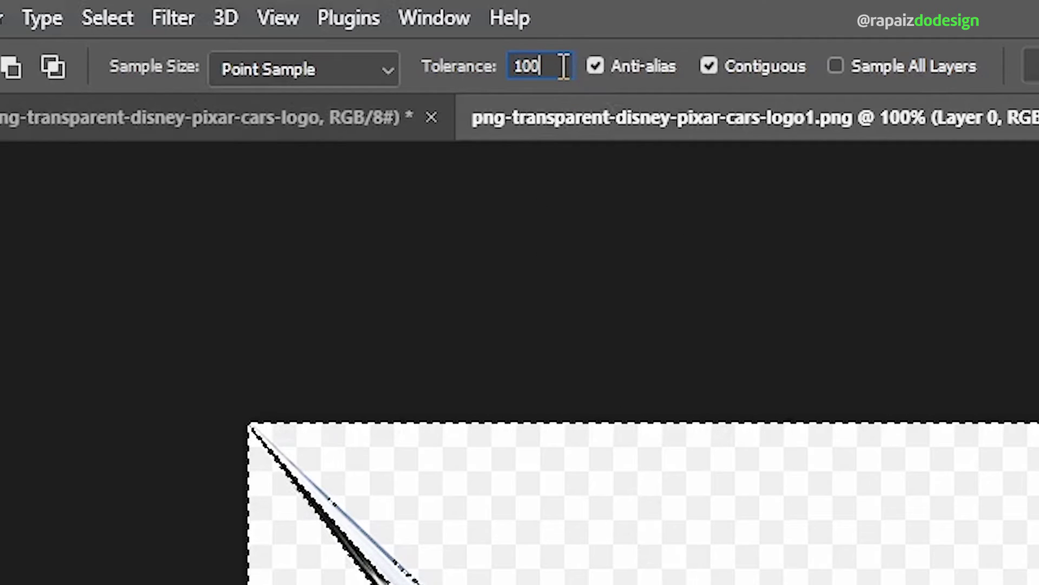
type("80")
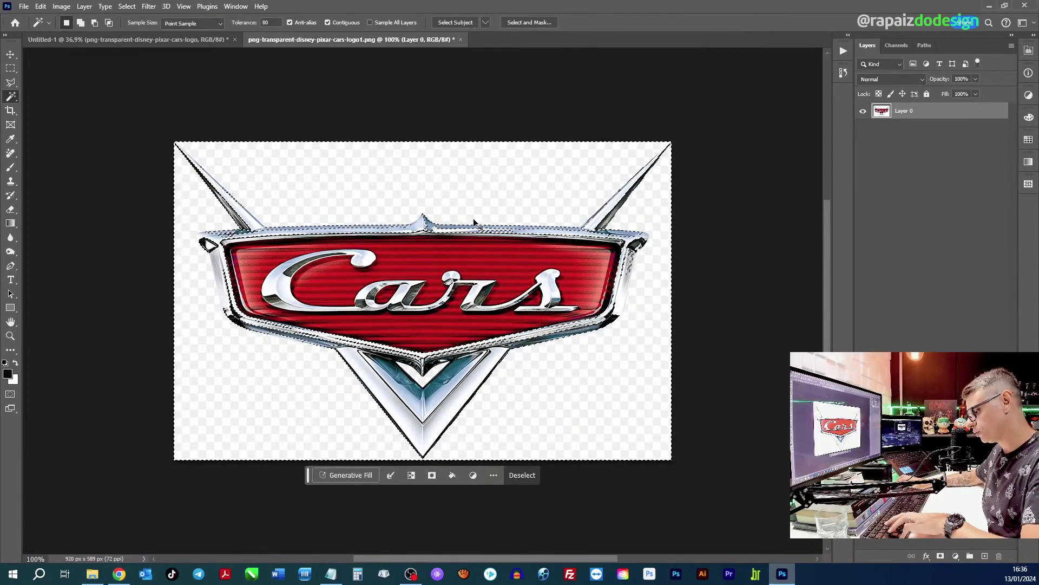
key("ctrl+d")
left_click(462, 174)
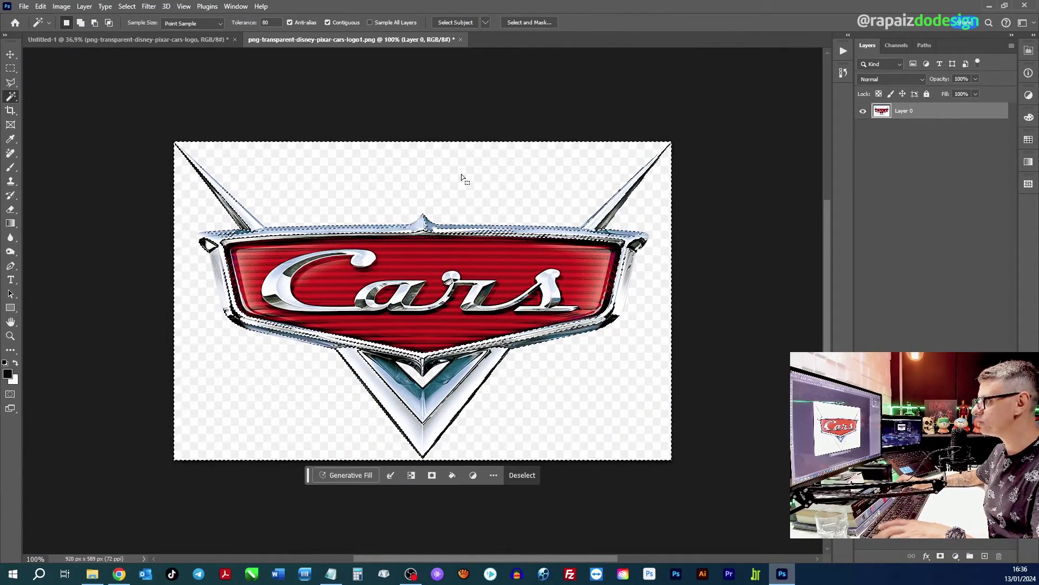
Step: Set the Magic Wand tolerance to 50 and sample the checkerboard above the logo again after clearing the selection
double_click(276, 22)
type("50")
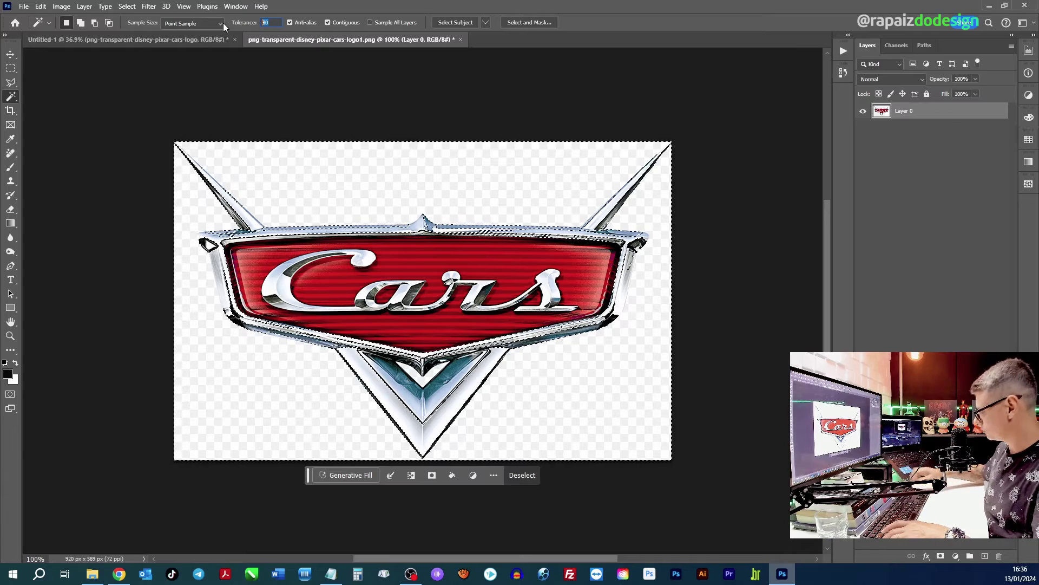
key("ctrl+d")
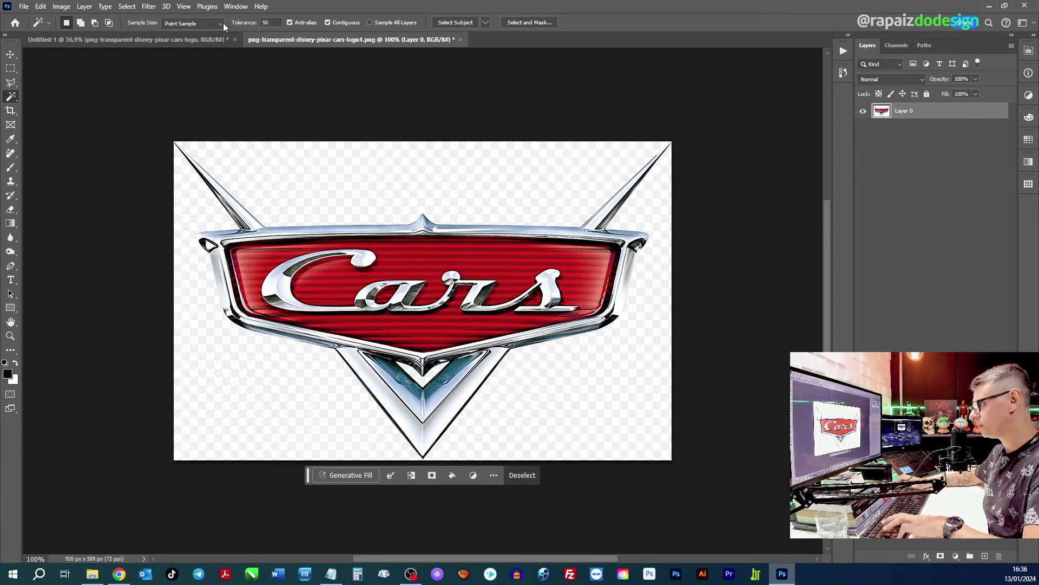
left_click(406, 194)
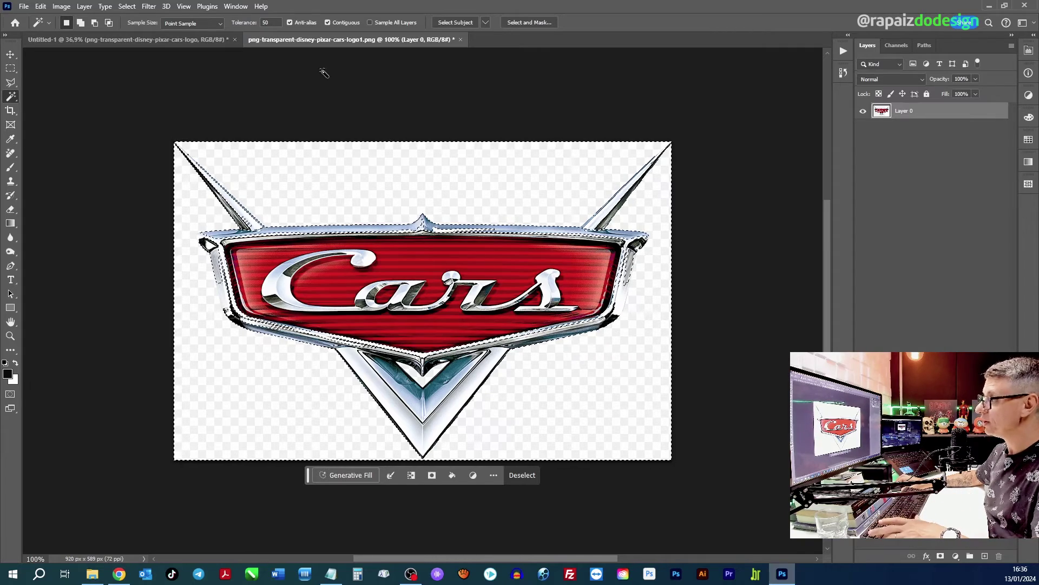
Step: Try selecting the checkerboard background with the Magic Wand tolerance set to 20
left_click_drag(273, 22, 258, 26)
type("20")
key("Return")
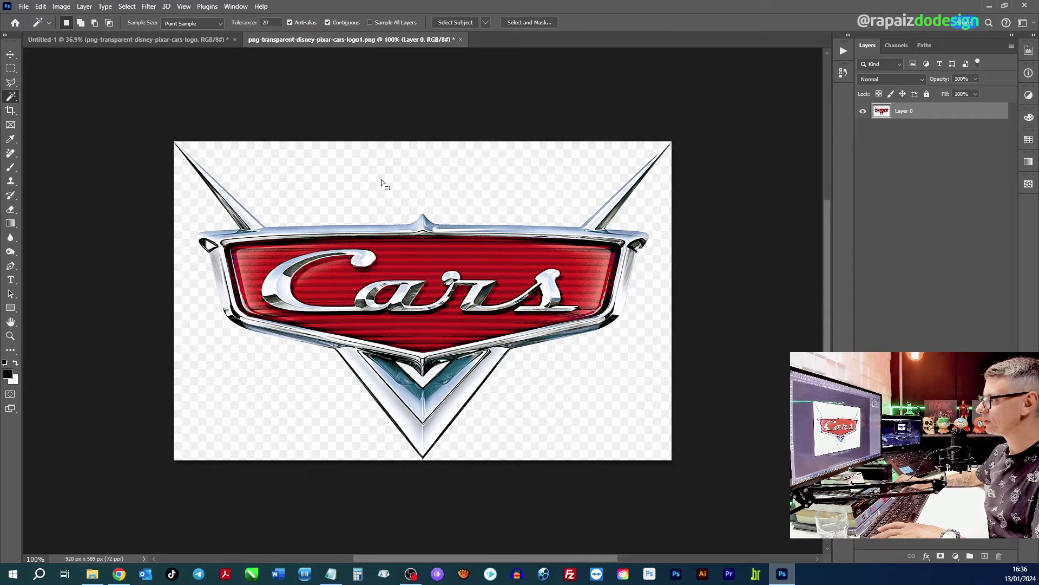
left_click(381, 180)
left_click(485, 182)
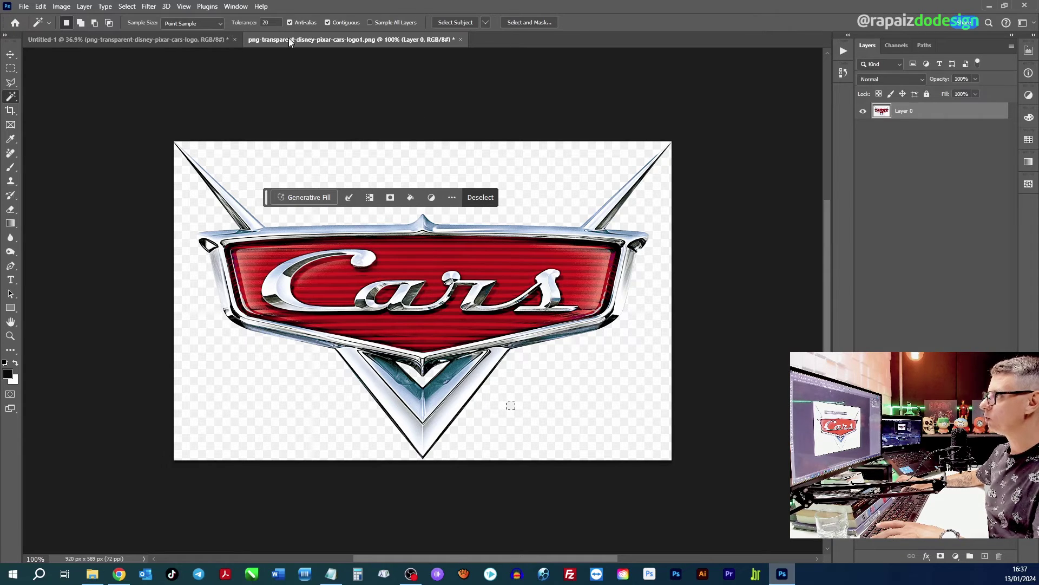
Step: Set the Magic Wand tolerance to 30, select the checkerboard area above the logo, and delete it
left_click_drag(273, 22, 251, 22)
type("30")
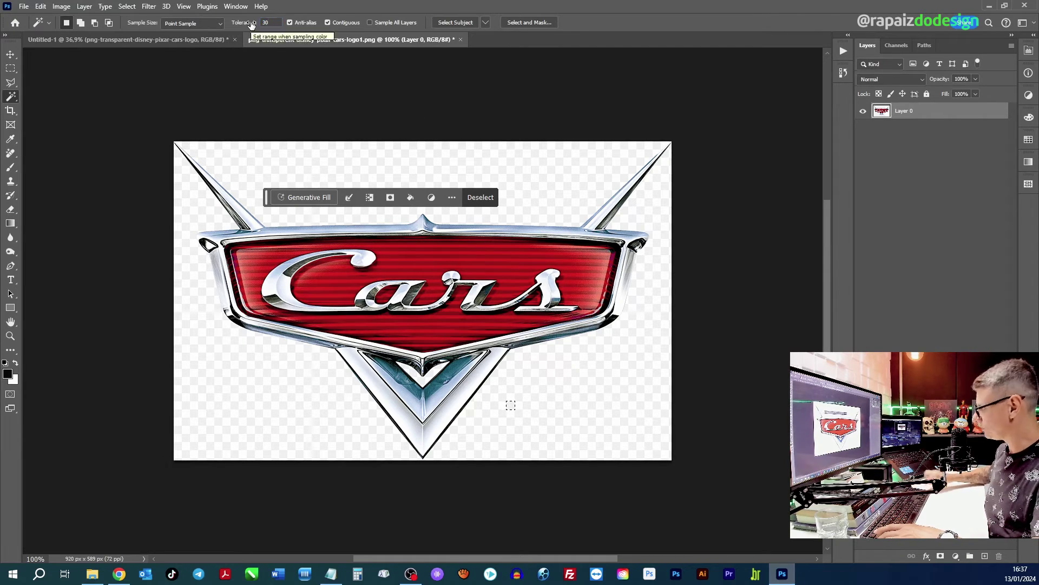
left_click(601, 350)
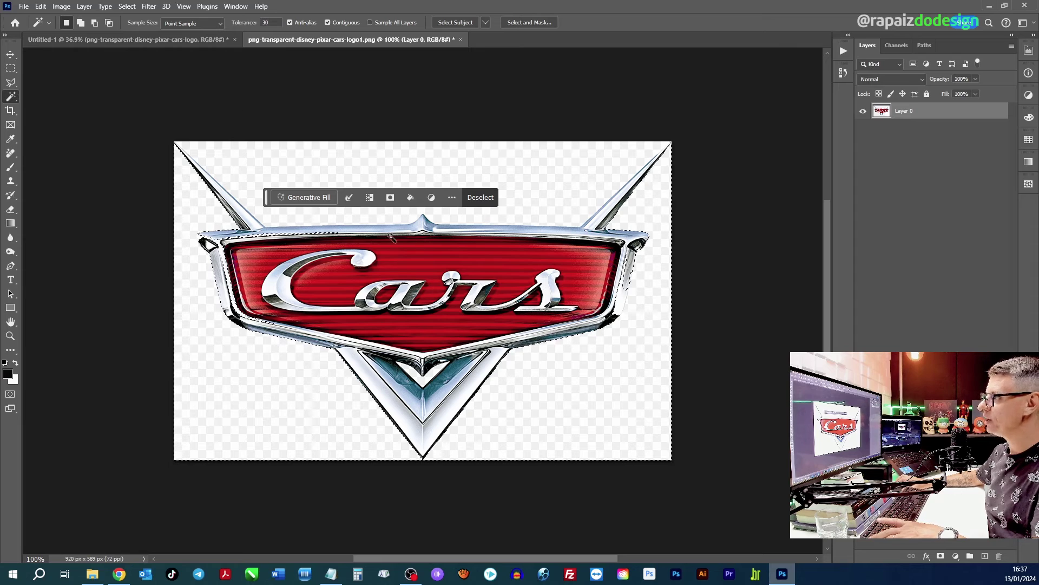
left_click(283, 191)
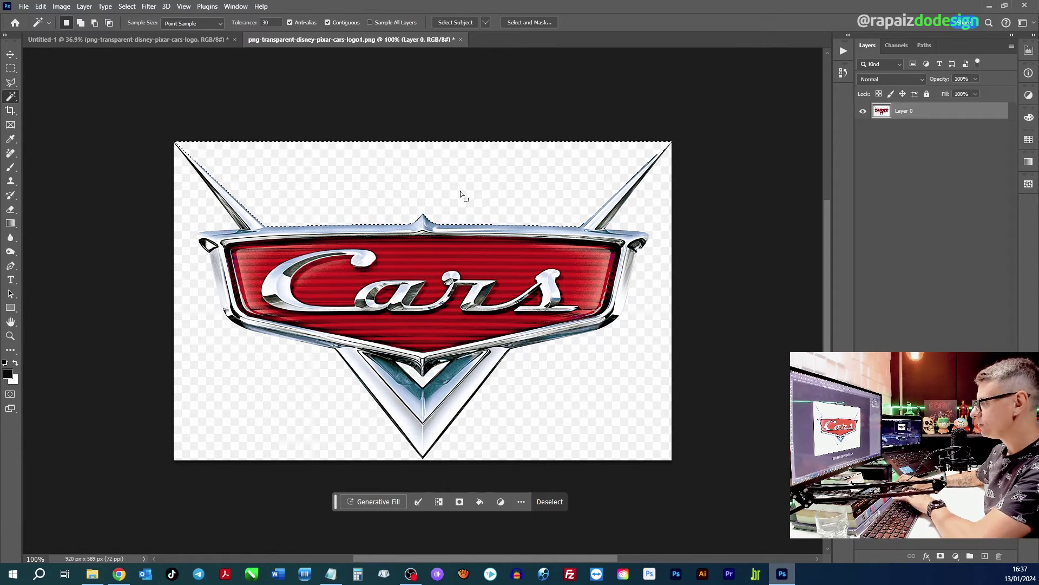
key("Delete")
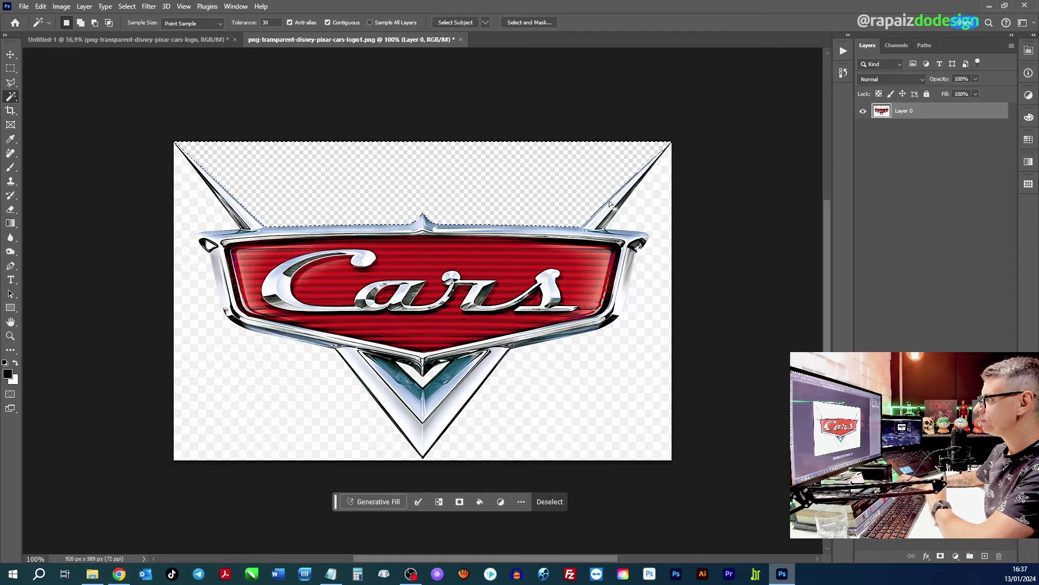
Step: Select the remaining checkerboard around the logo, and subtract the wrongly selected left part of the chrome frame with the Polygonal Lasso
left_click(657, 218, "shift")
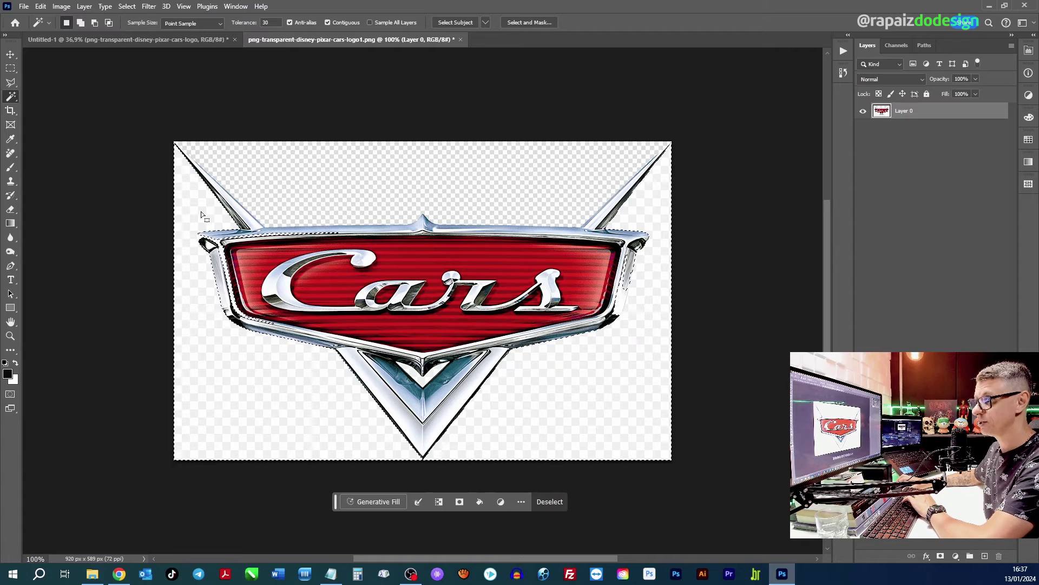
left_click(10, 83)
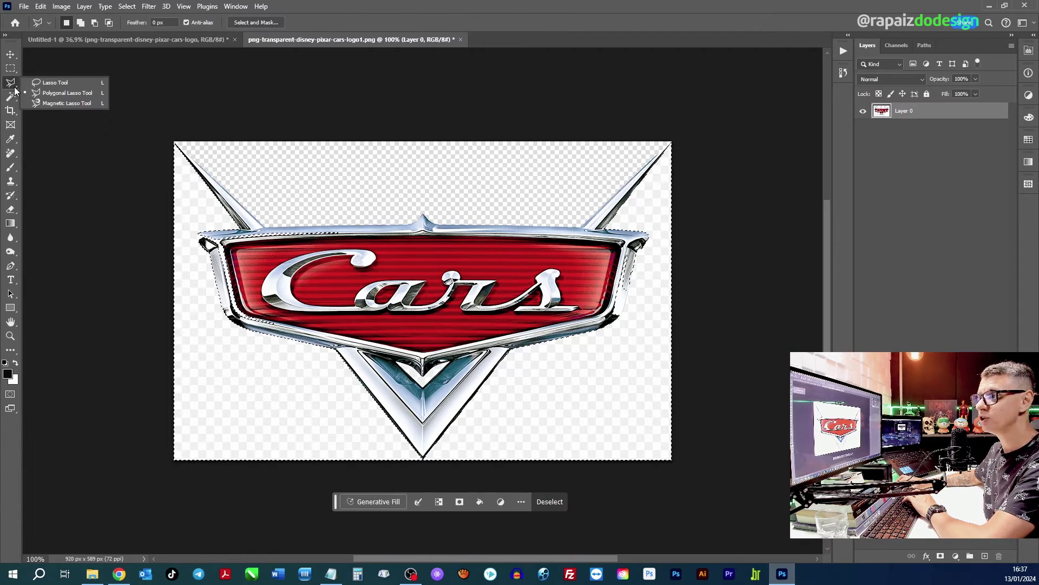
left_click(62, 95)
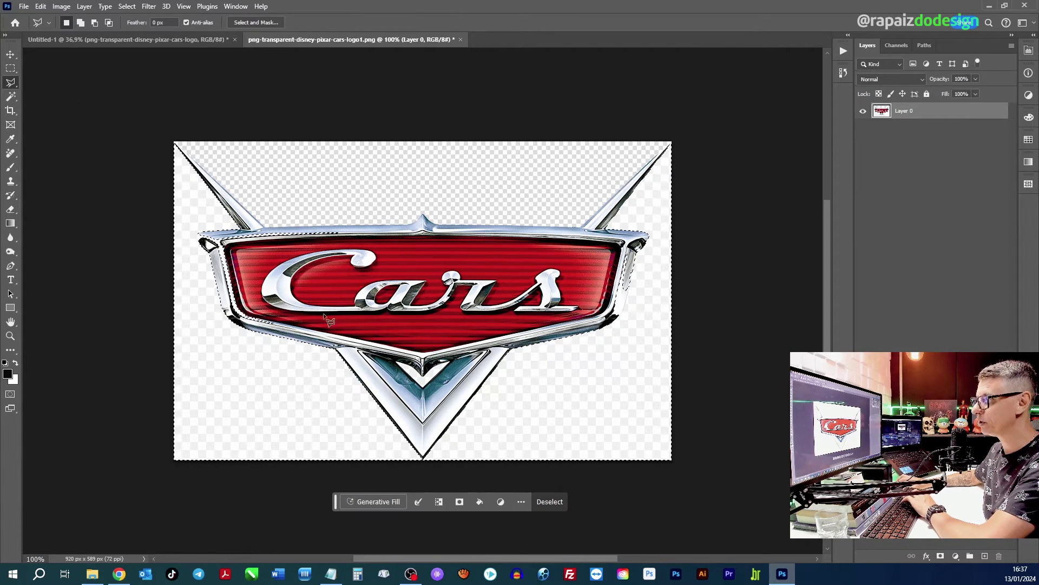
key("alt")
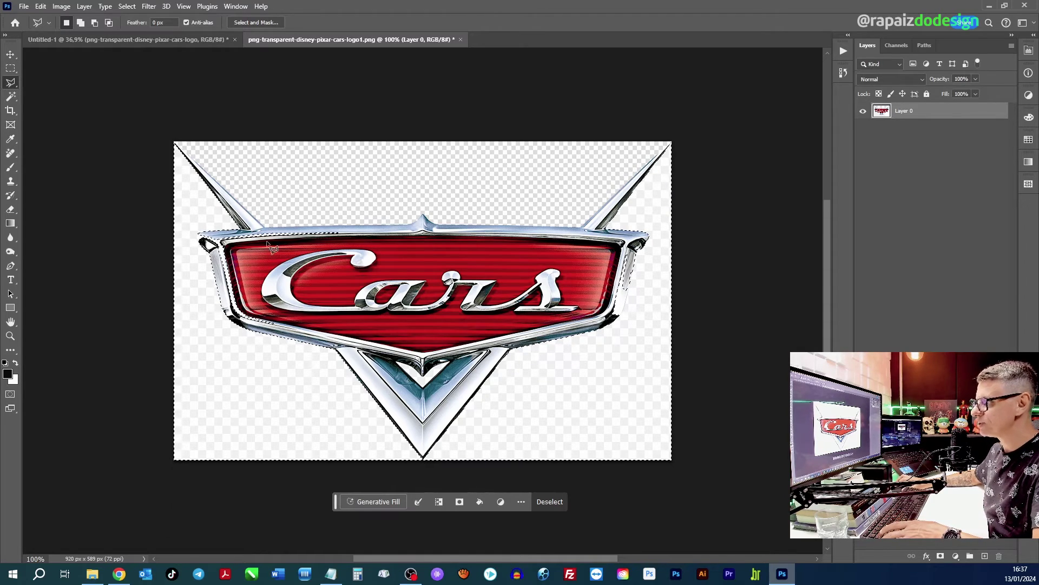
left_click(260, 331, "alt")
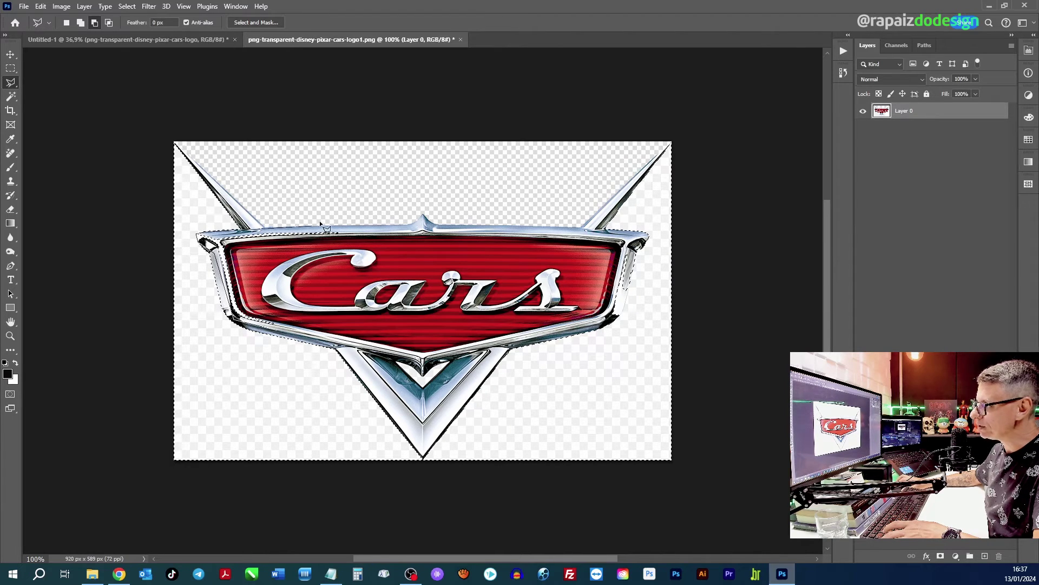
left_click(351, 228)
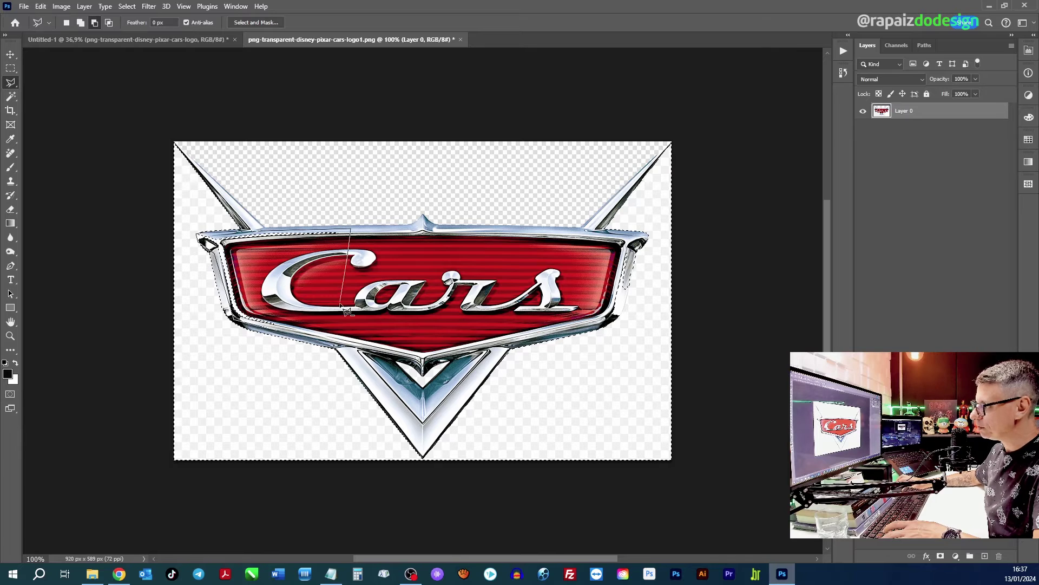
double_click(315, 331)
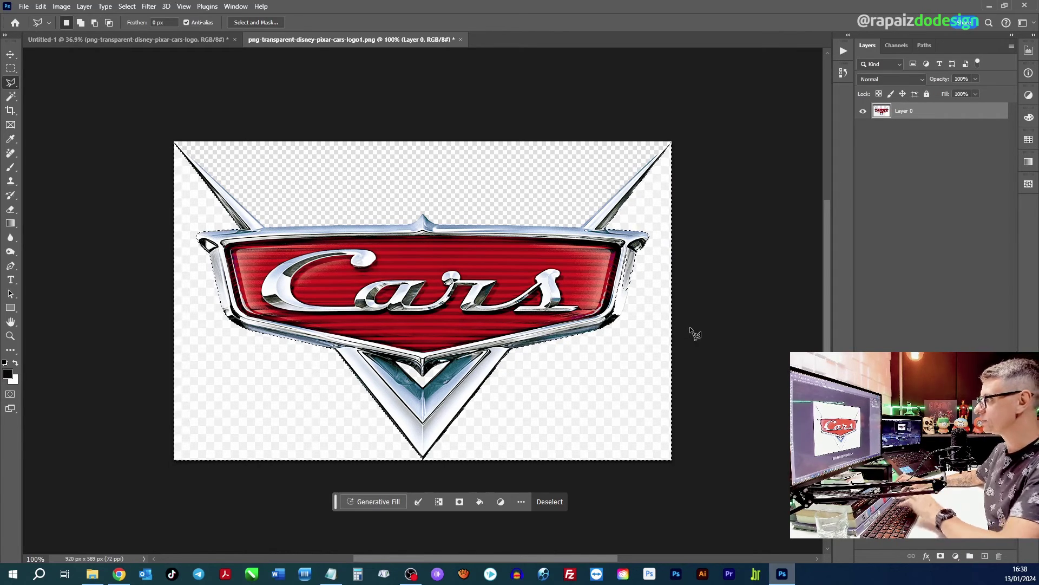
Step: Subtract the wrongly selected right part of the chrome frame from the selection with the Polygonal Lasso
left_click(606, 230, "alt")
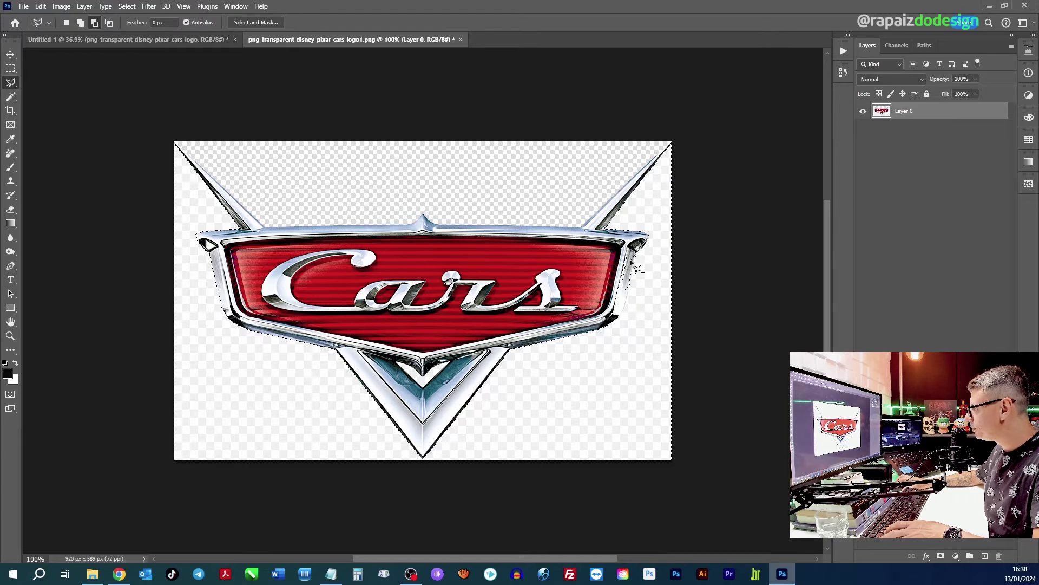
left_click(628, 297)
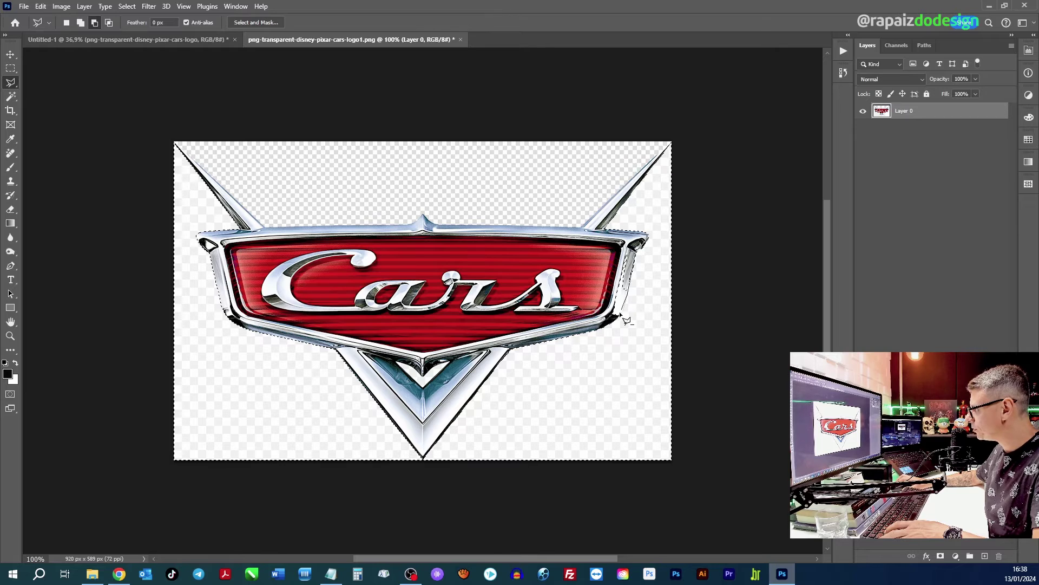
key("alt")
left_click(619, 313)
left_click(590, 326)
double_click(558, 265)
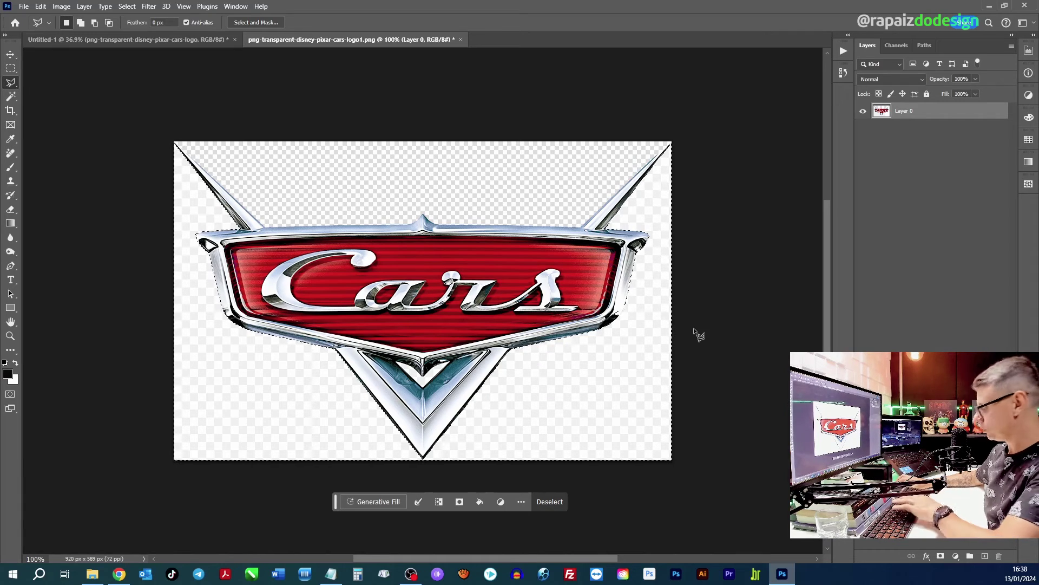
Step: Delete the selected checkerboard around the Cars logo and clear the selection
key("Delete")
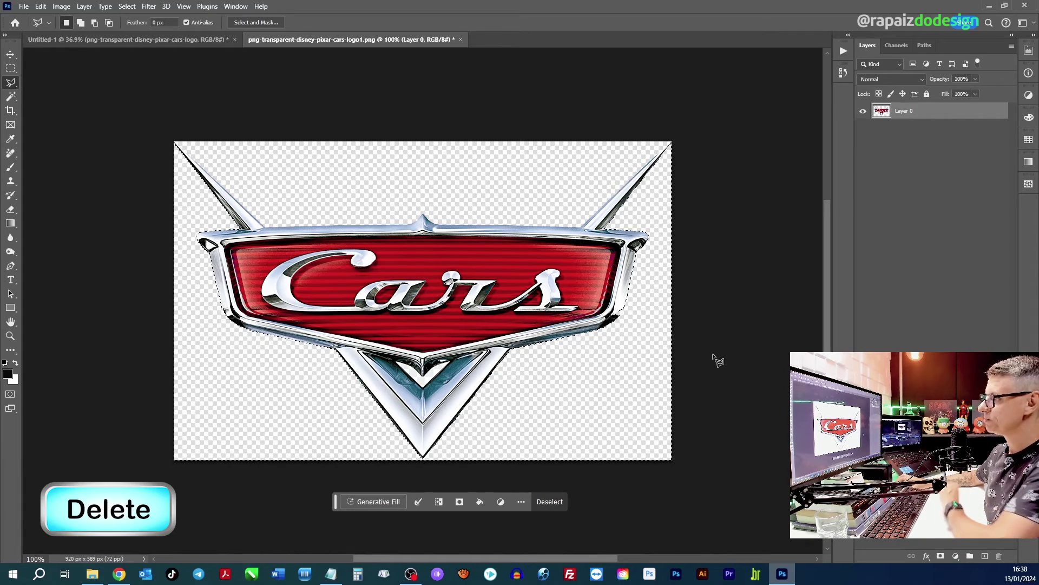
key("v")
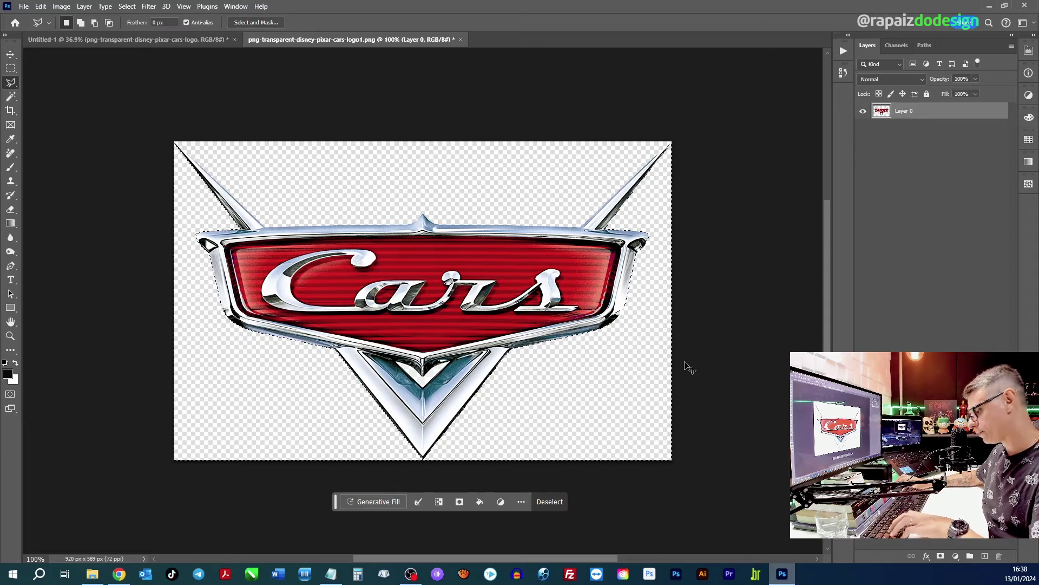
key("ctrl+d")
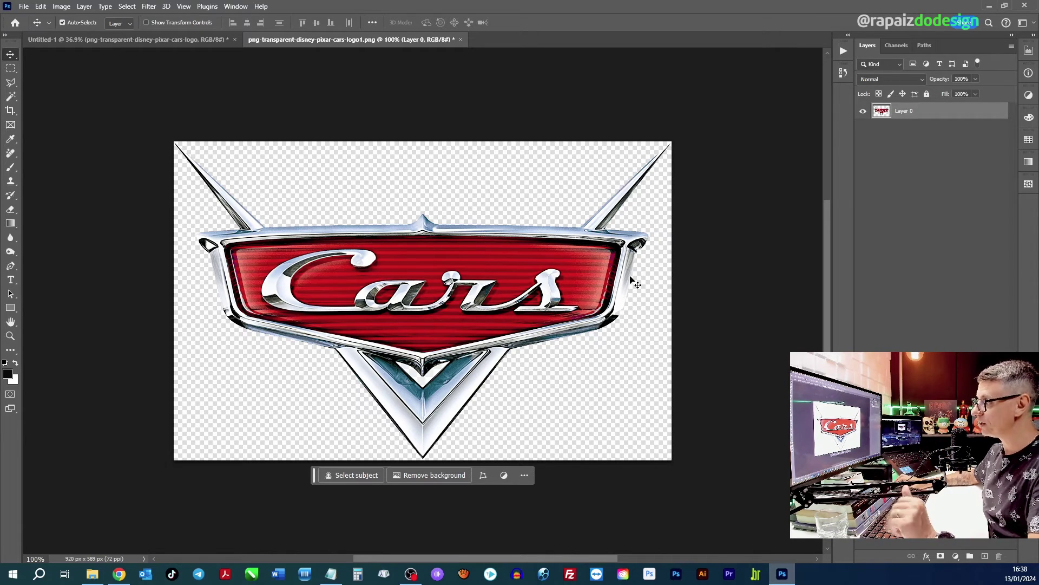
Step: Close the logo image document and open carros-3.png
left_click(460, 39)
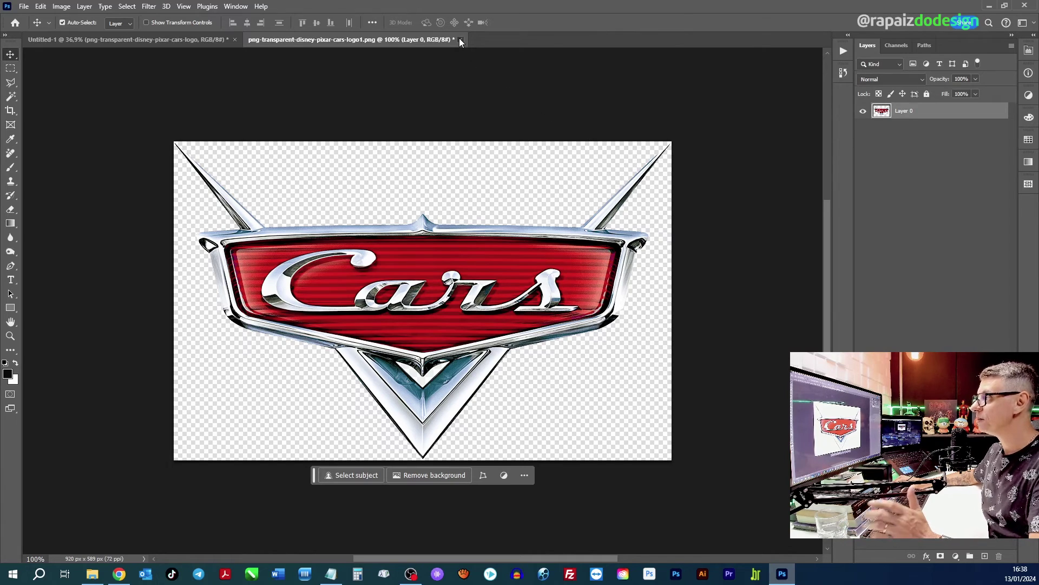
left_click(471, 223)
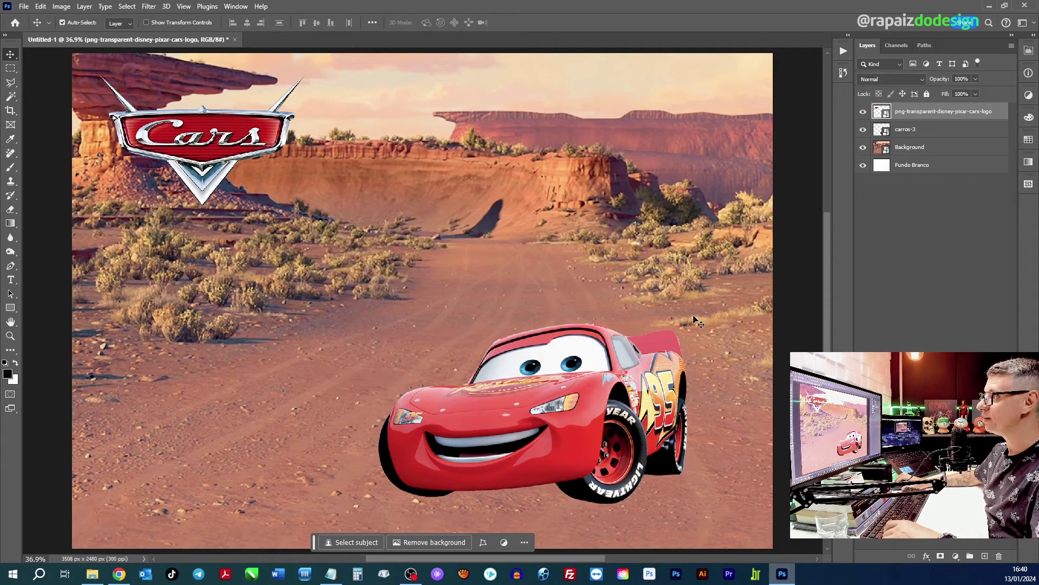
key("ctrl+o")
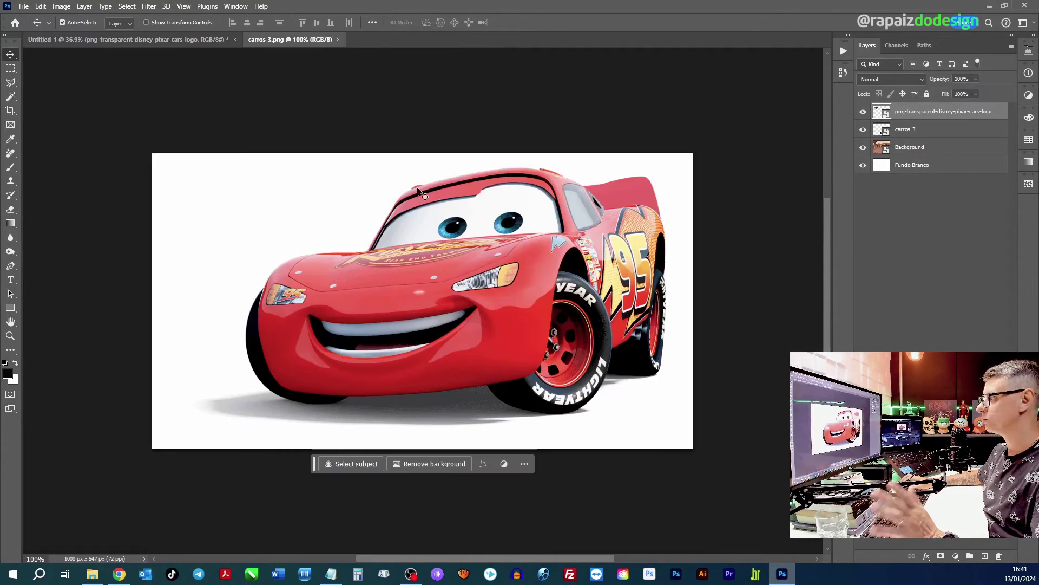
Step: Copy the whole car image into Untitled-1 with its logo and carros-3 layers hidden, and enlarge it to about 1580 × 864 px
key("ctrl+a")
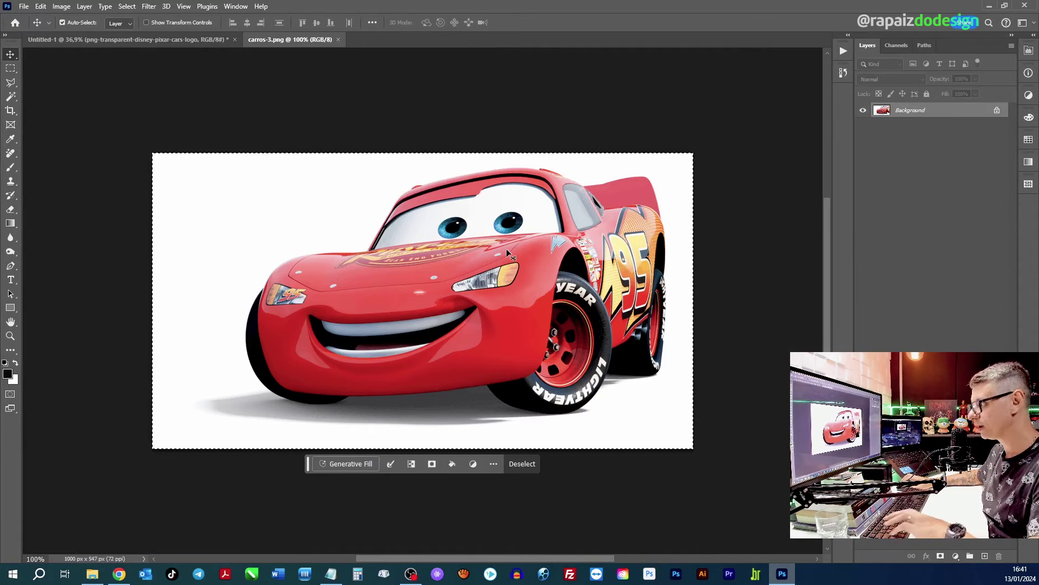
key("ctrl+Tab")
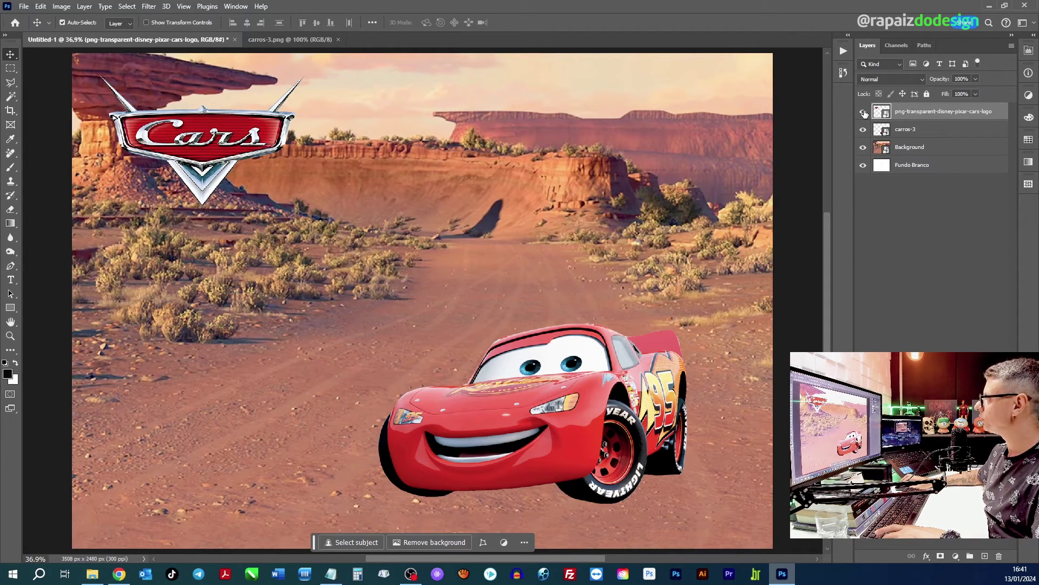
left_click(865, 112)
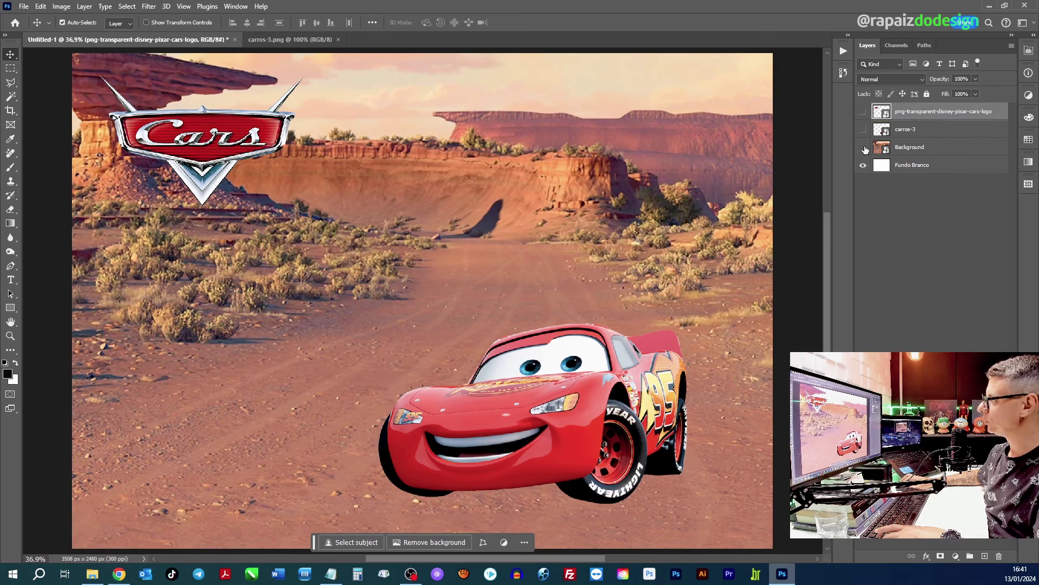
left_click(864, 147)
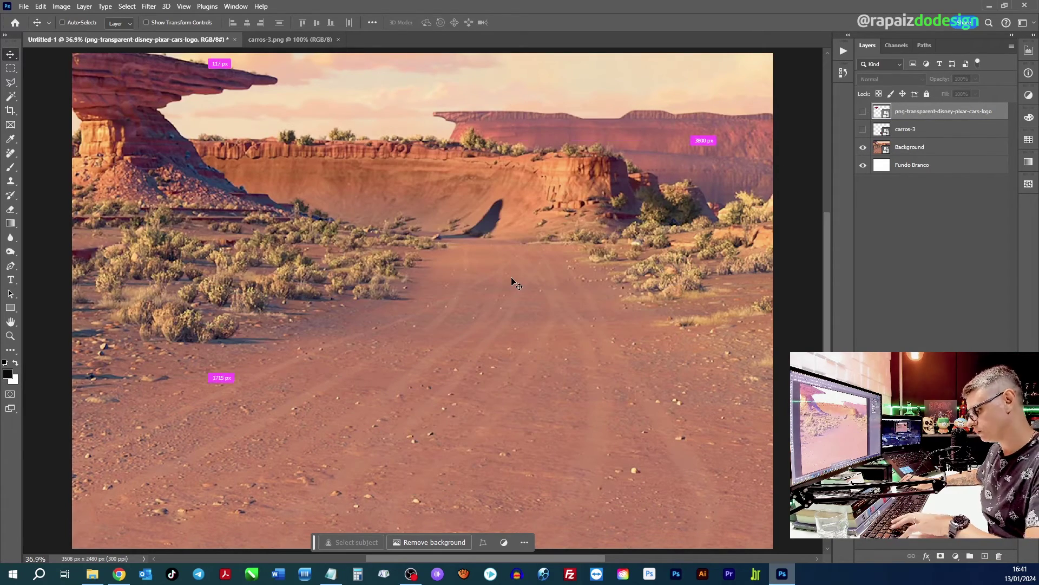
key("ctrl+v")
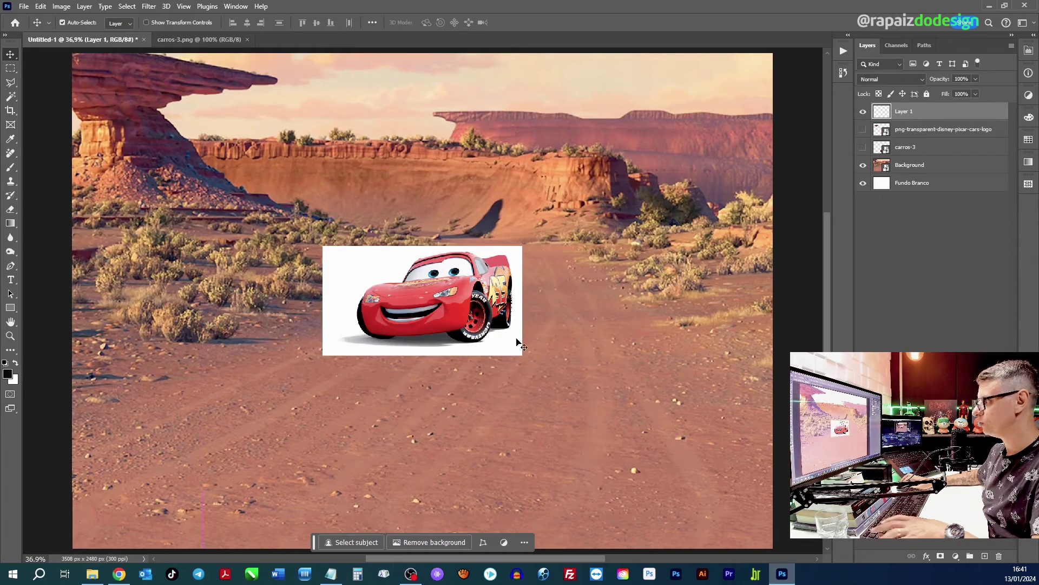
left_click(510, 335)
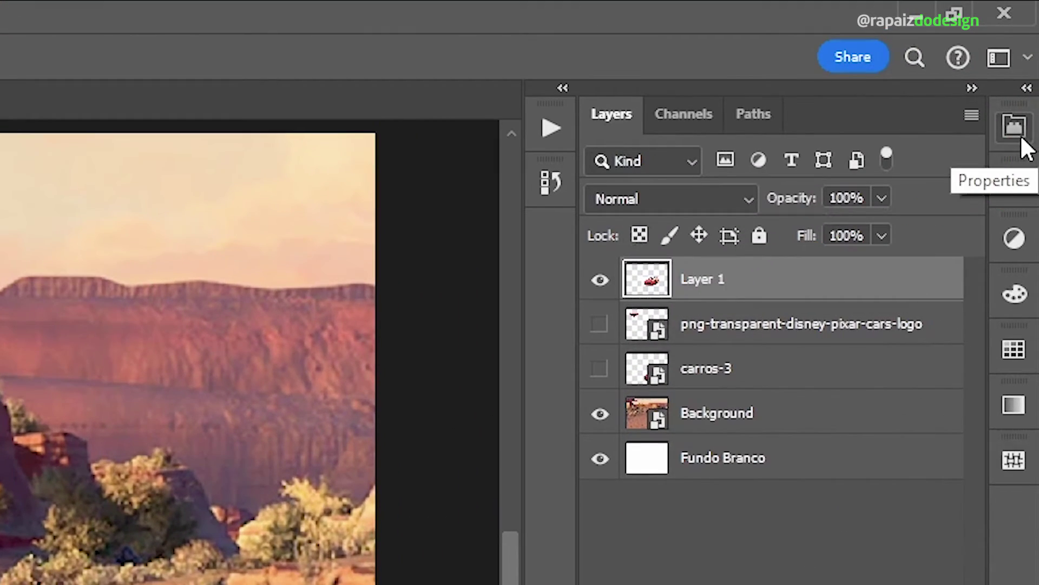
Step: Try the Remove Background quick action on the pasted car layer, and undo it
left_click(1021, 136)
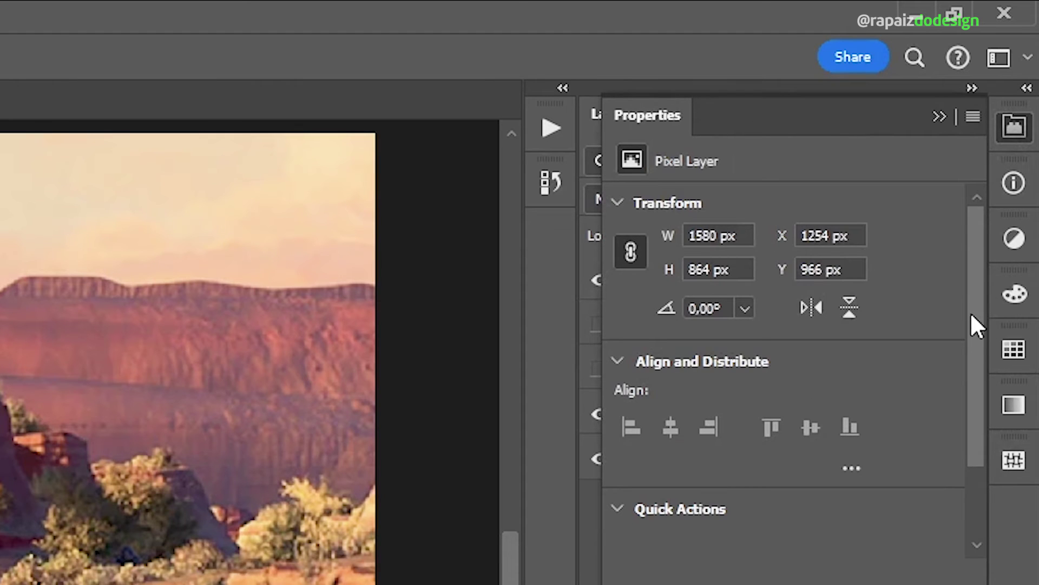
left_click_drag(980, 338, 979, 412)
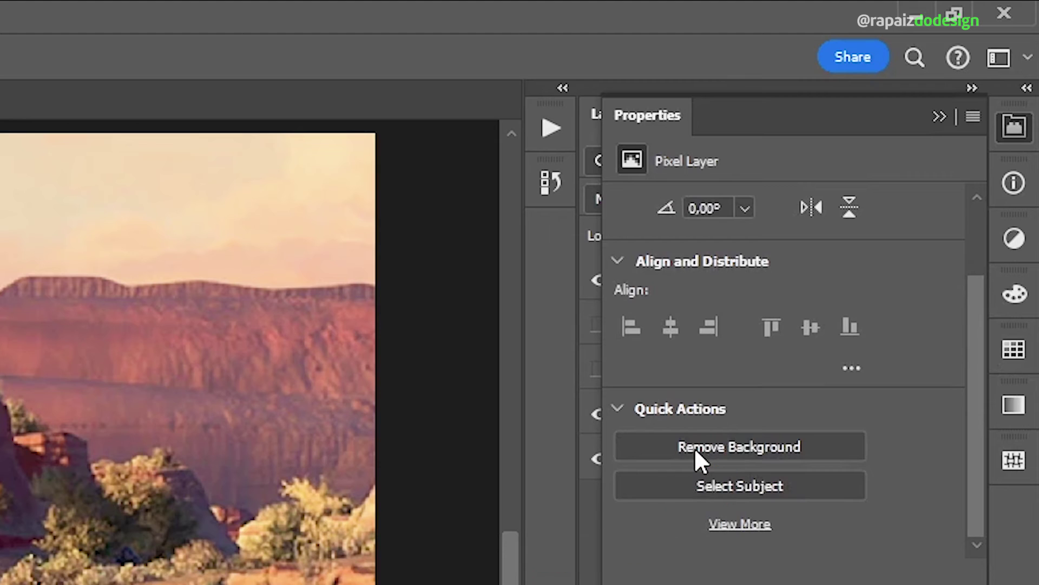
left_click(940, 117)
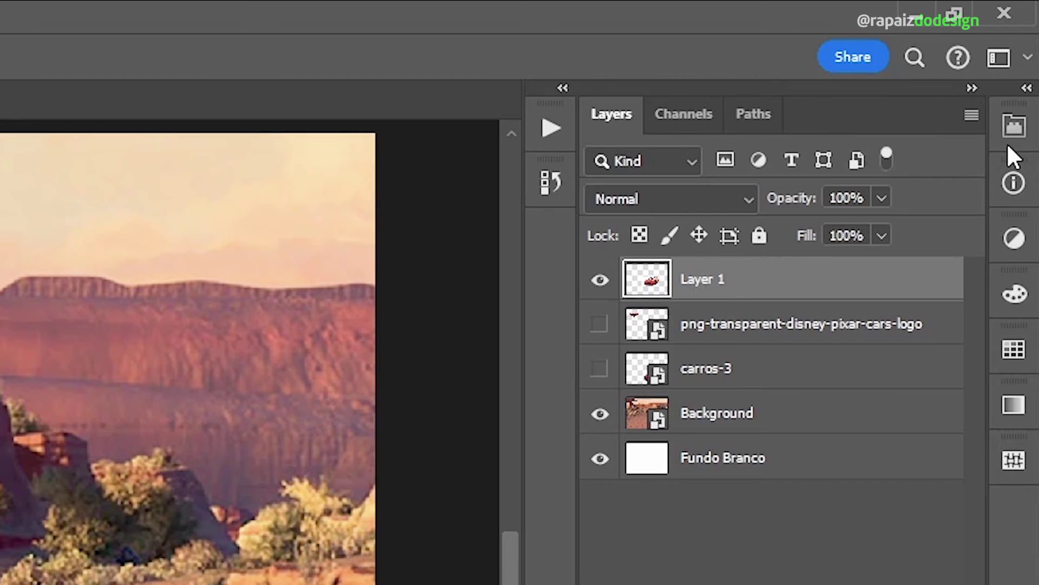
left_click(1011, 127)
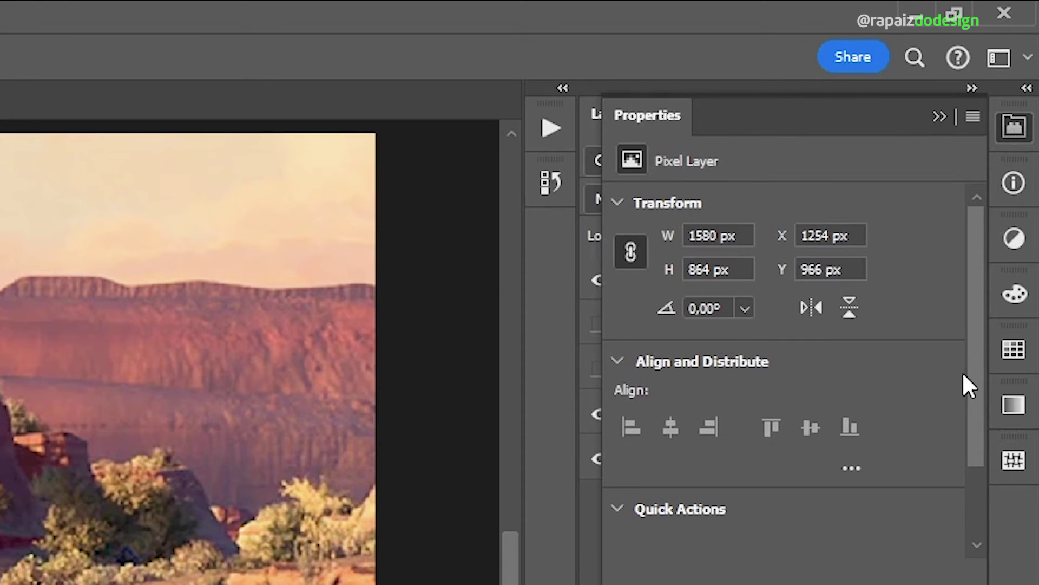
left_click_drag(976, 388, 976, 495)
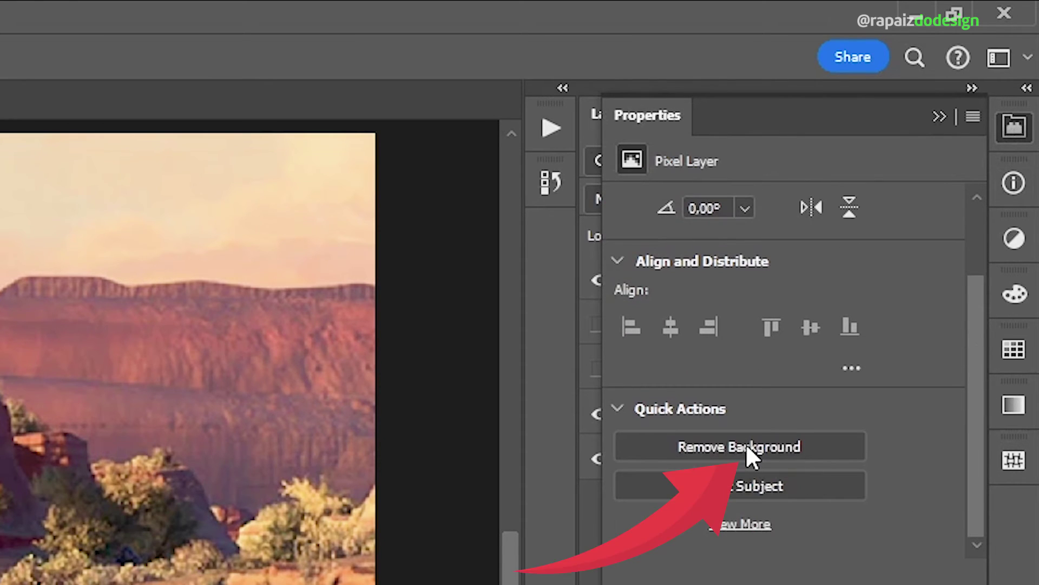
left_click(746, 445)
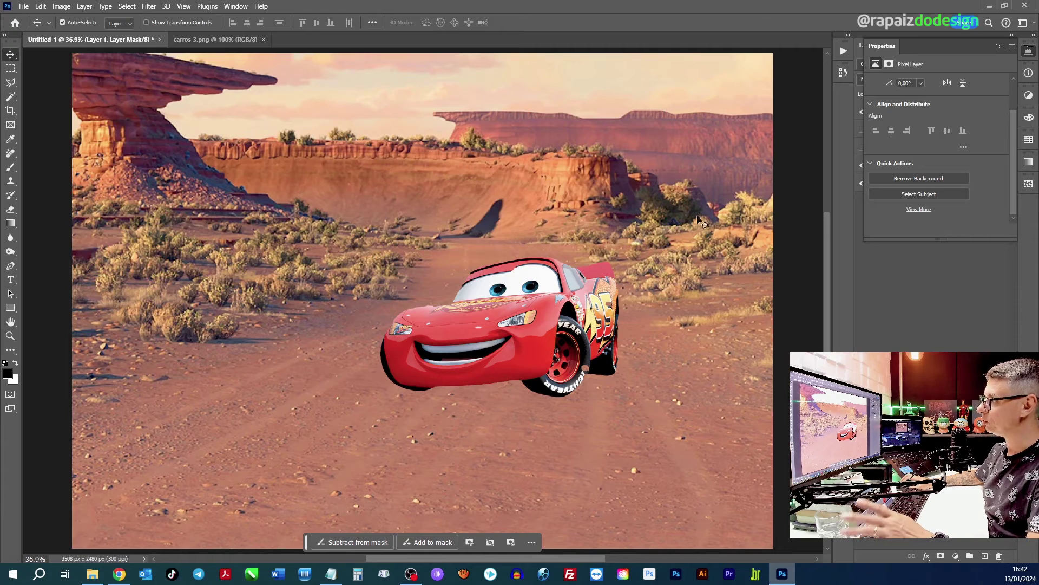
left_click(1000, 47)
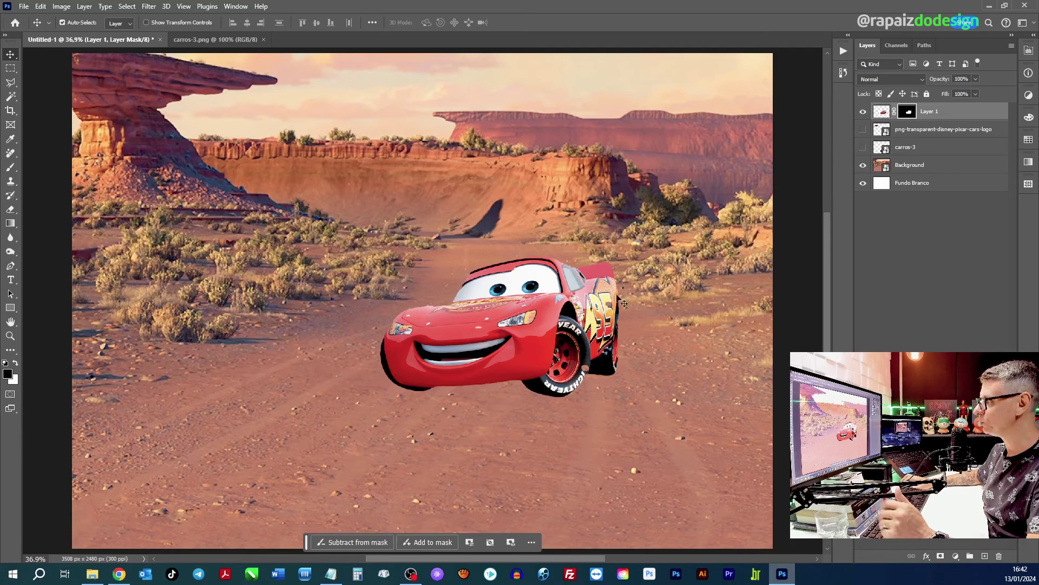
key("ctrl+z")
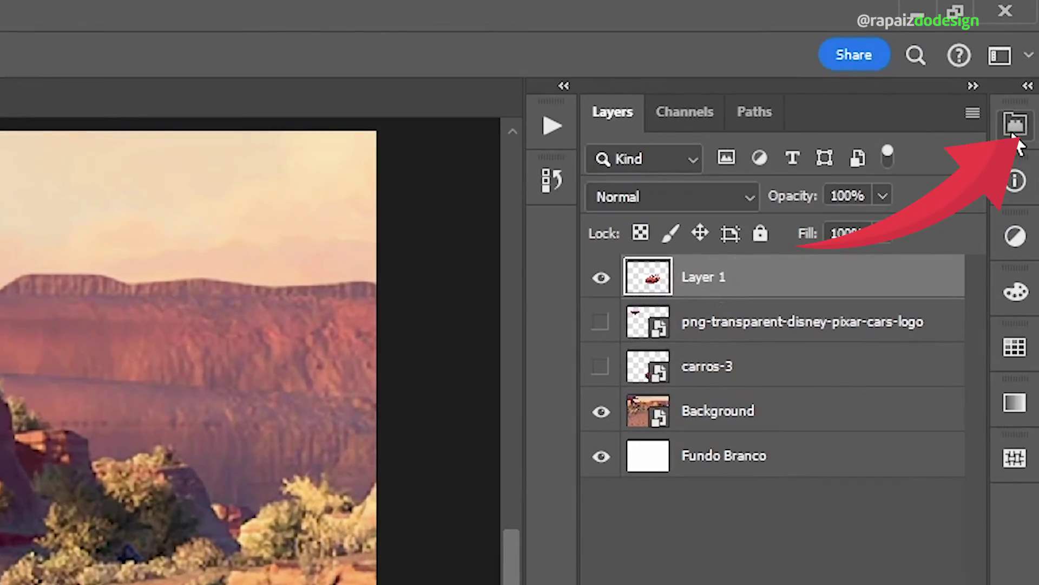
Step: Select the car on the pasted layer with the Select Subject quick action, keeping the contextual bar clear of the image
left_click(1029, 52)
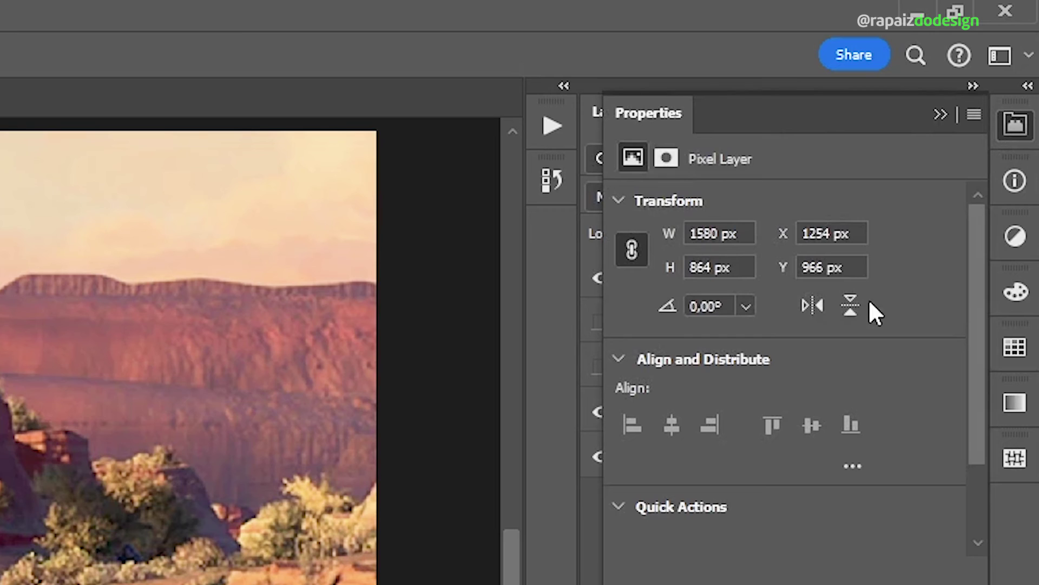
left_click(620, 360)
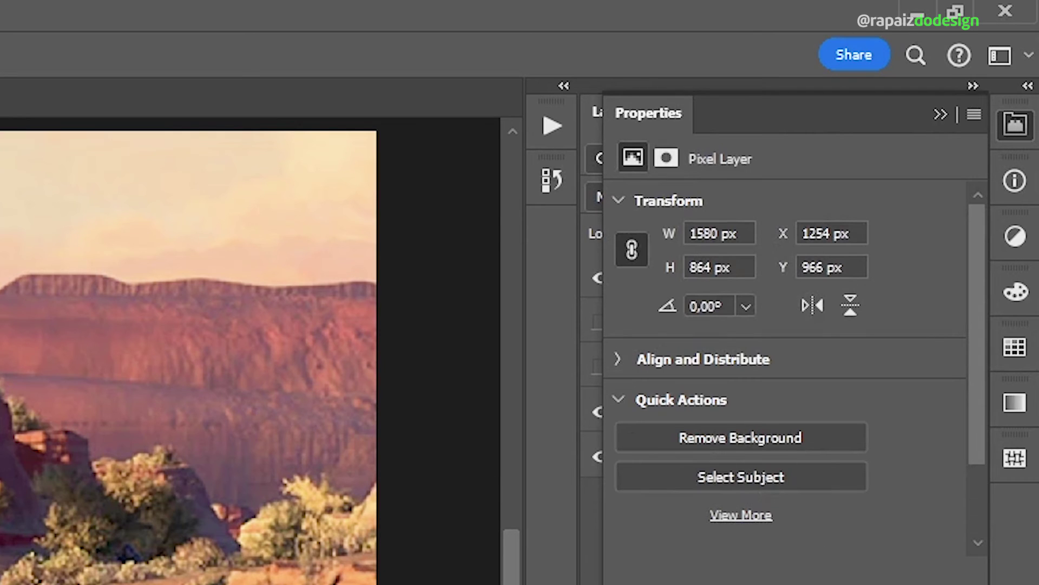
left_click(759, 476)
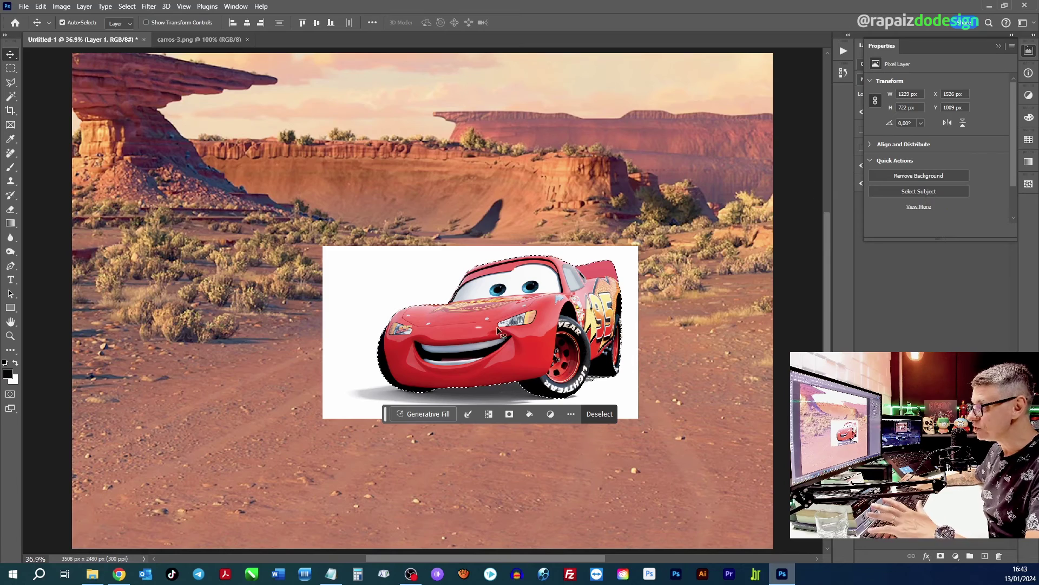
left_click_drag(384, 417, 381, 499)
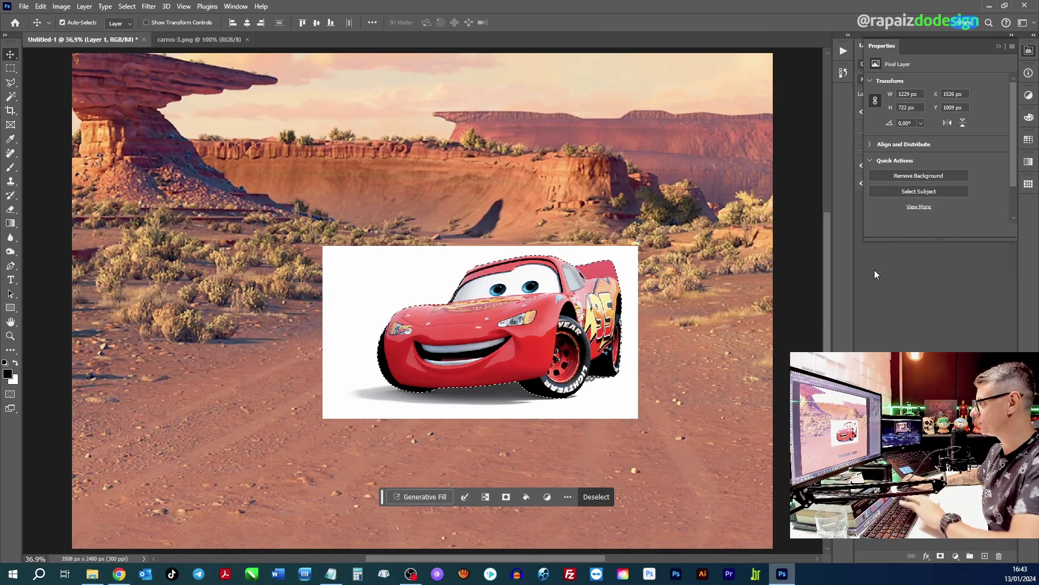
left_click(998, 47)
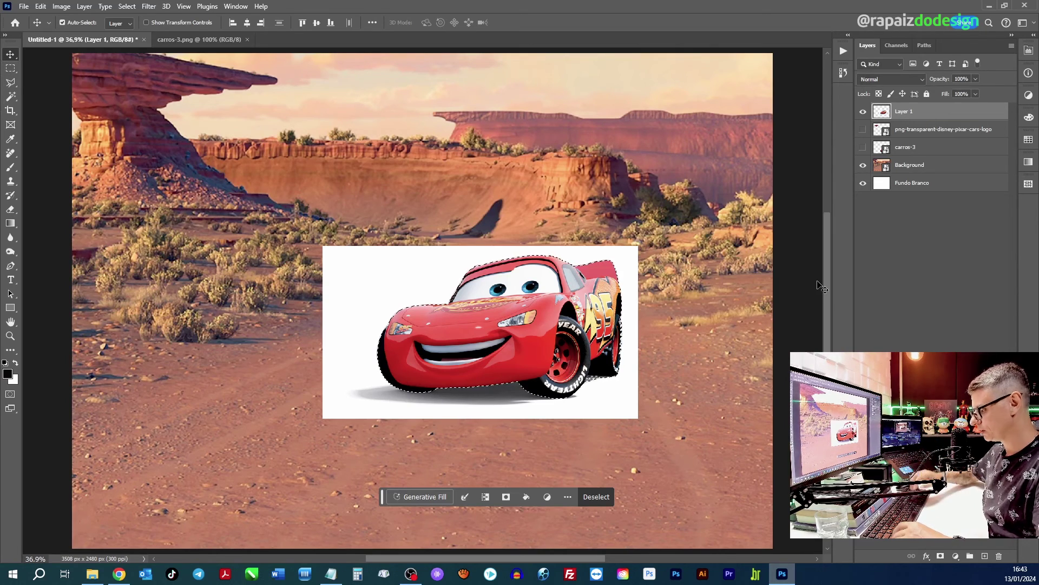
Step: Invert the car selection, delete the white background around the car, and clear the selection
key("ctrl+shift+i")
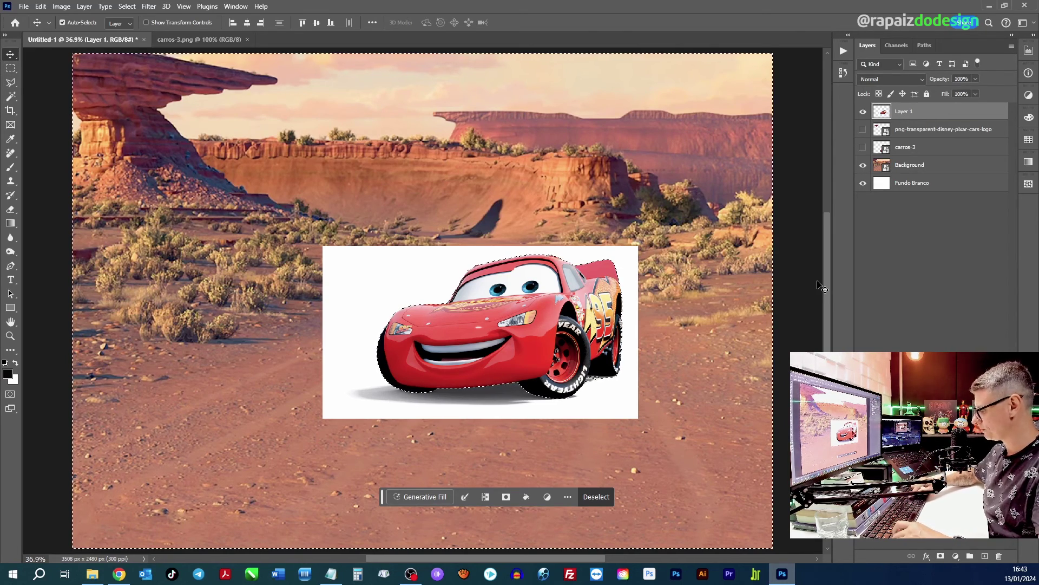
key("Delete")
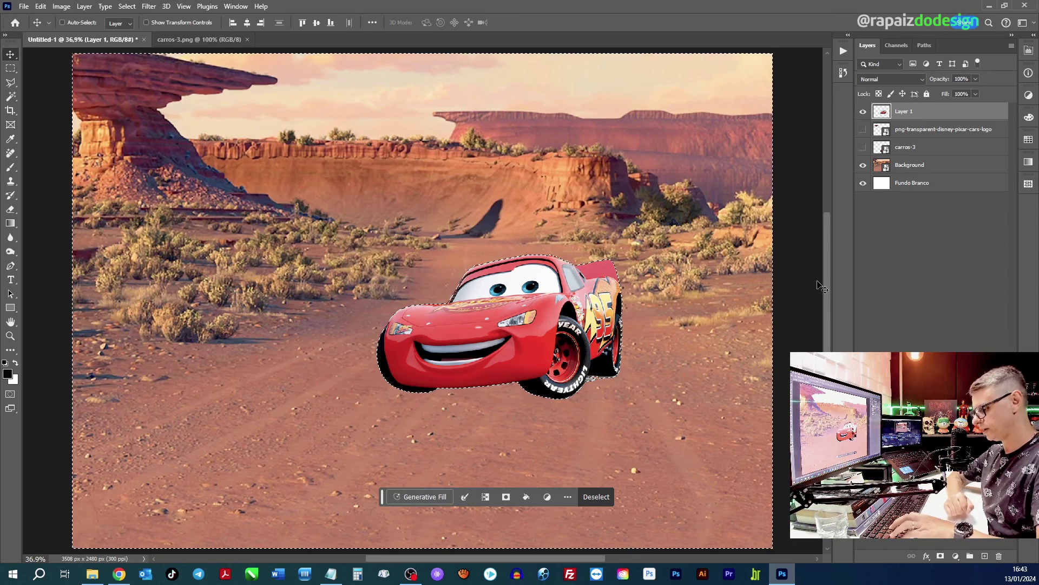
key("ctrl+d")
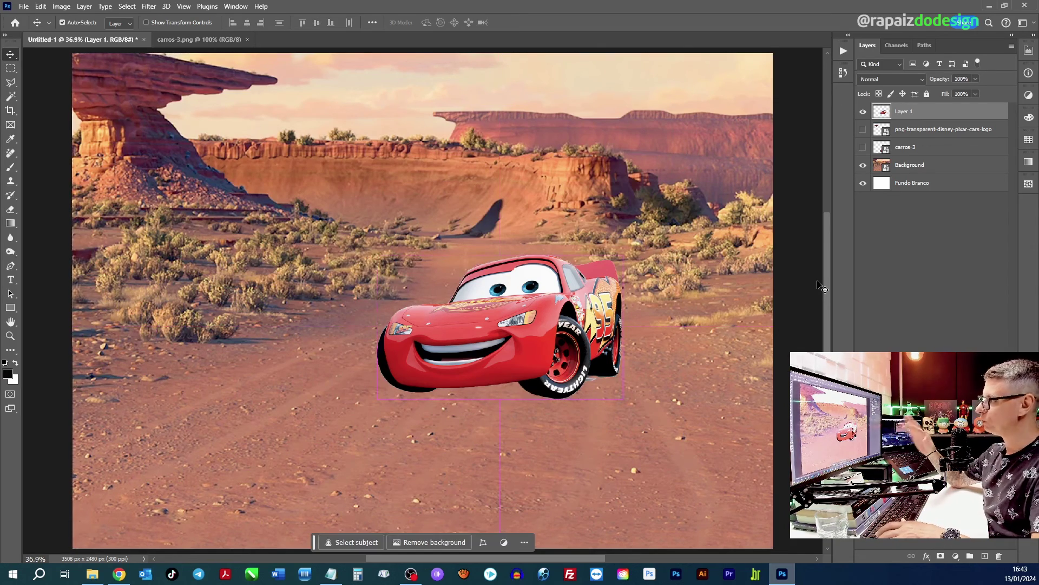